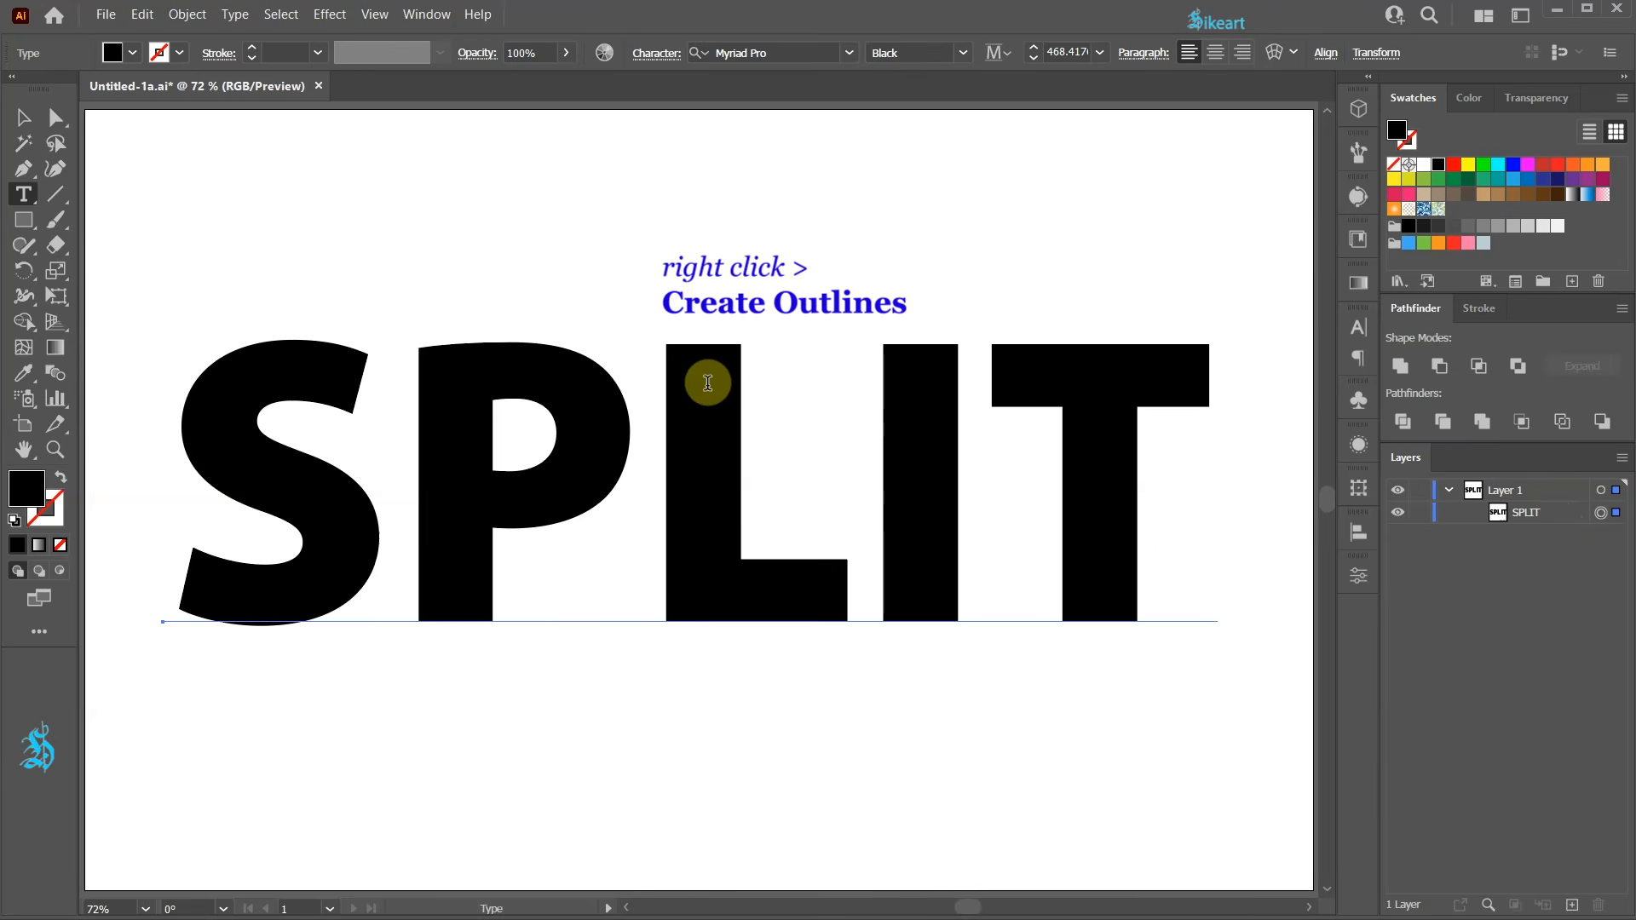
# Convert the SPLIT text to outlines.
pyautogui.rightClick(709, 388)
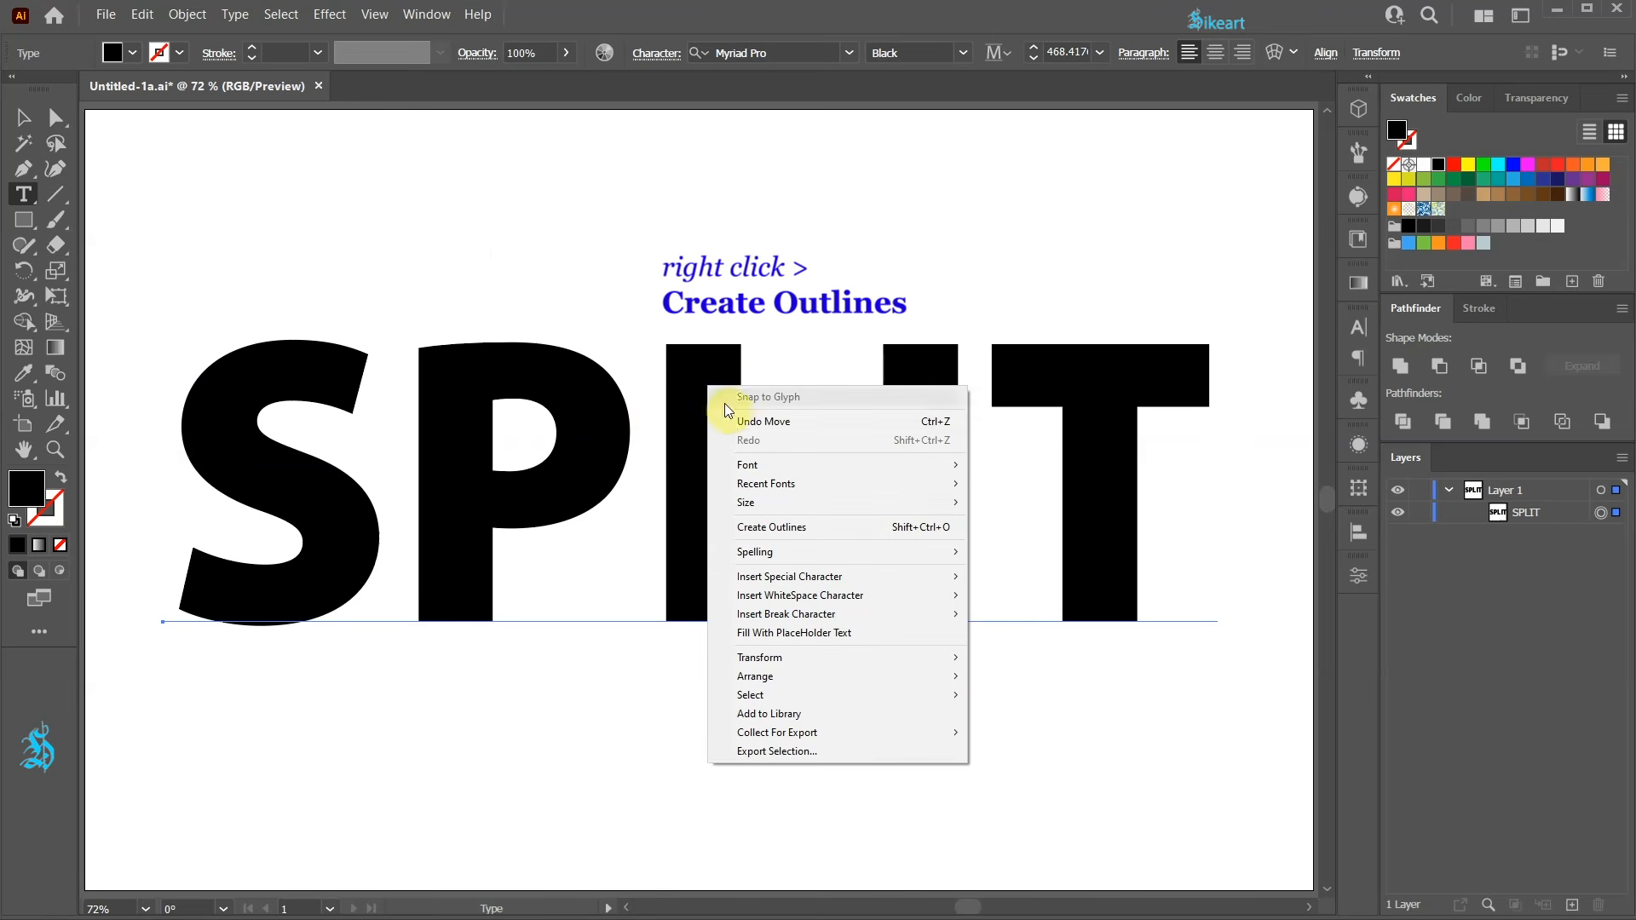
pyautogui.click(870, 532)
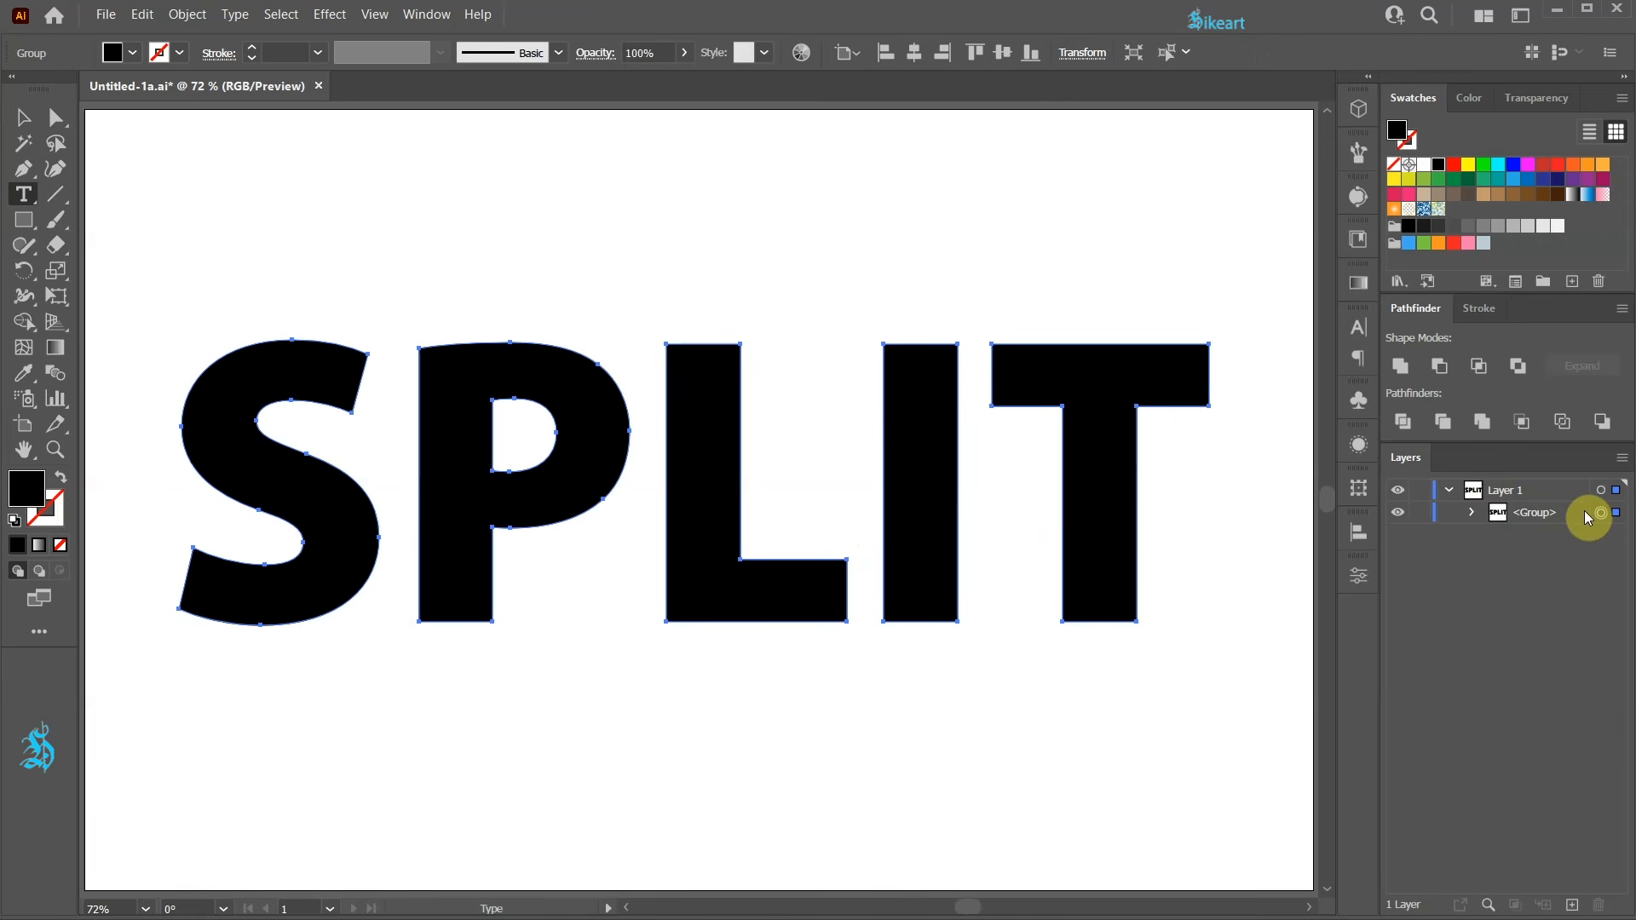
# Ungroup the outlined letters into separate shapes and switch to the Selection tool.
pyautogui.click(1469, 513)
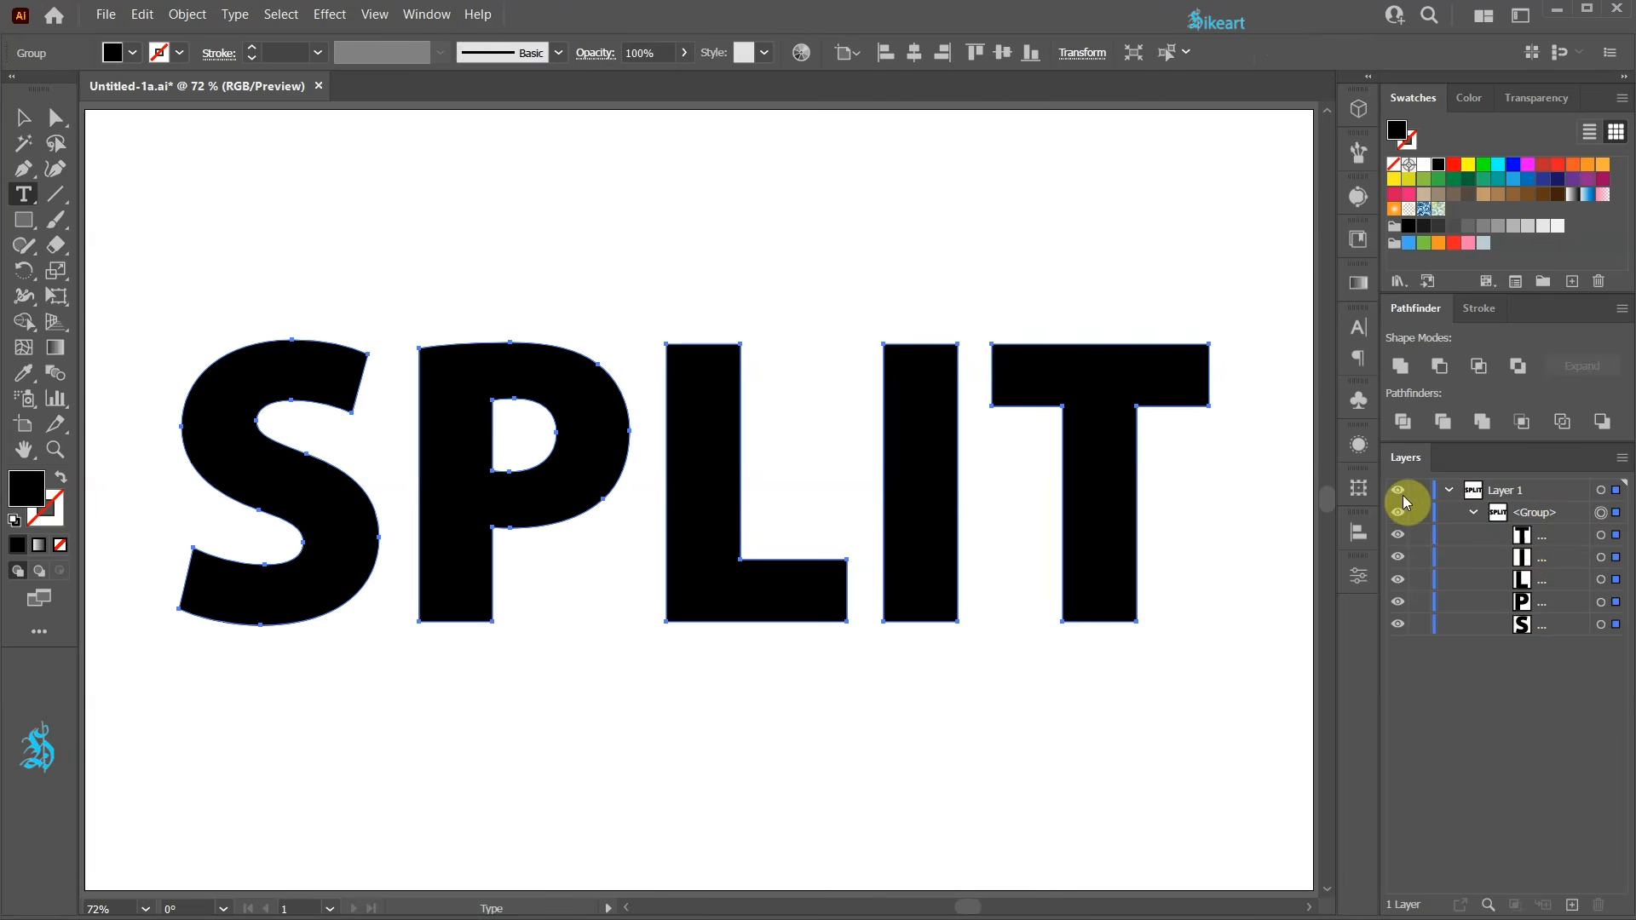
pyautogui.rightClick(906, 383)
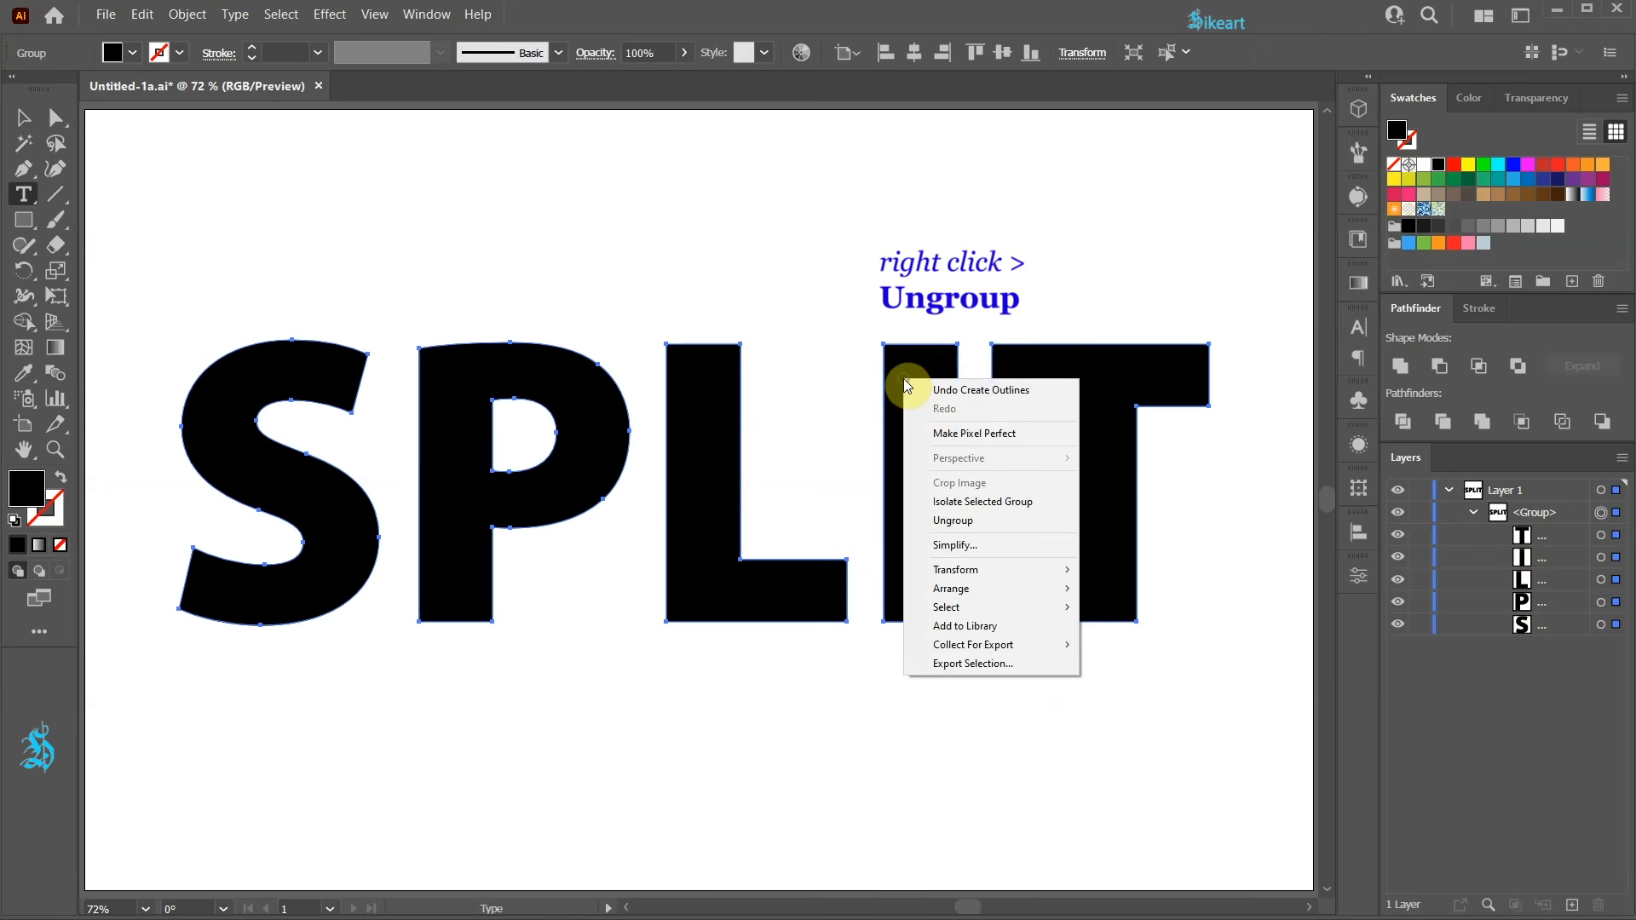
pyautogui.click(991, 522)
pyautogui.press('v')
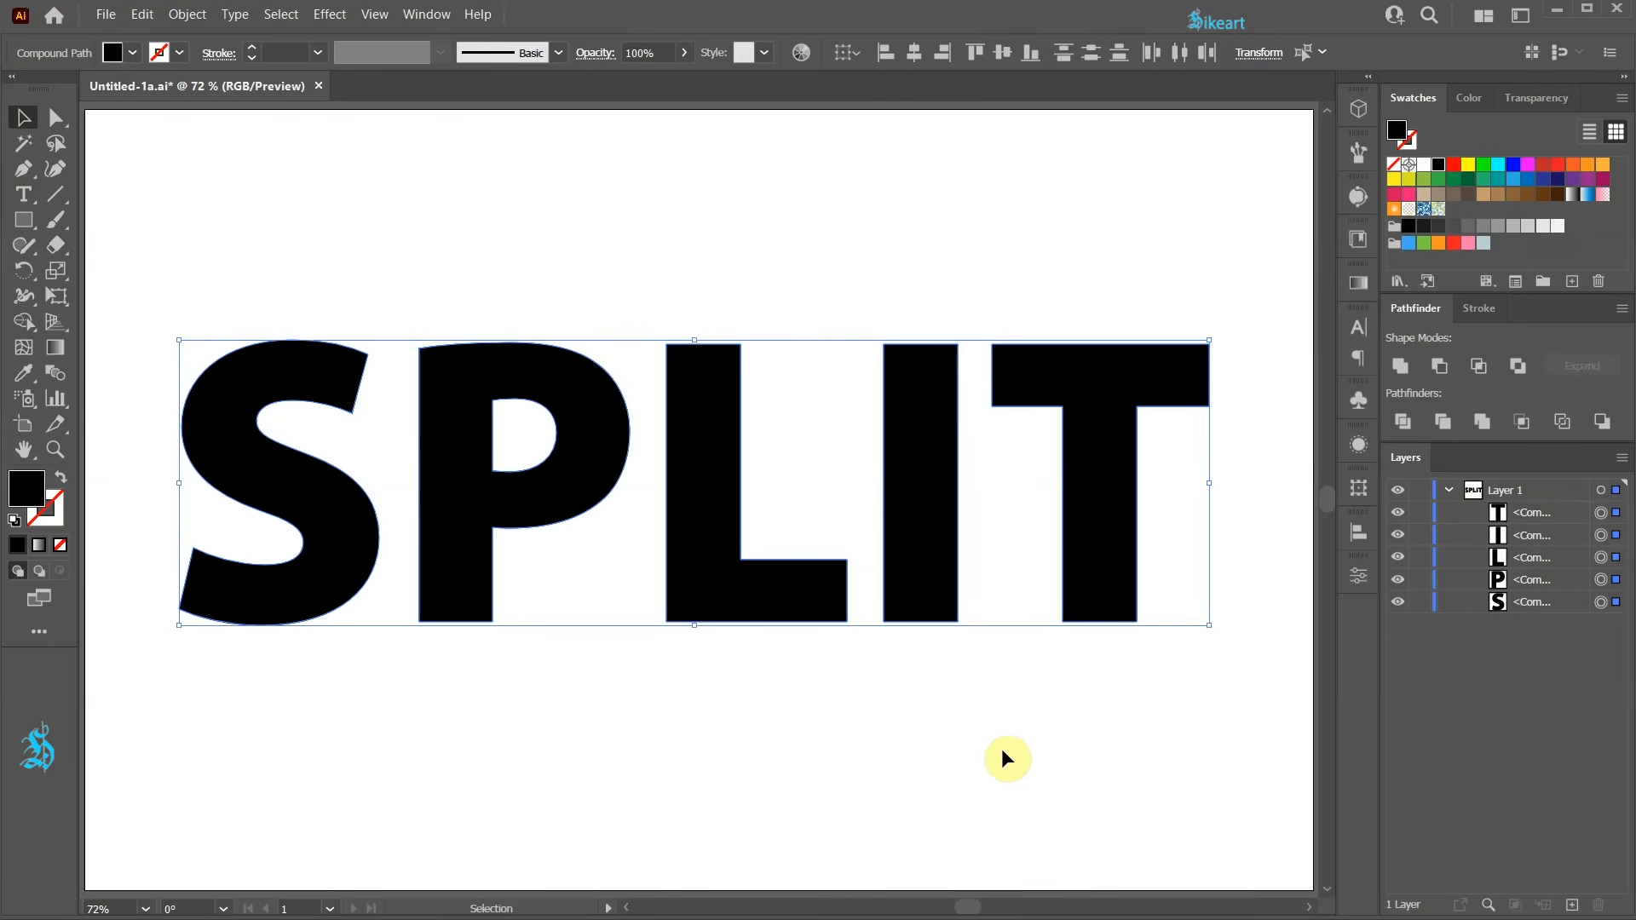
# Select each letter in turn to check that the letters are separate objects, then deselect.
pyautogui.click(998, 754)
pyautogui.click(308, 377)
pyautogui.click(588, 377)
pyautogui.click(704, 385)
pyautogui.click(939, 399)
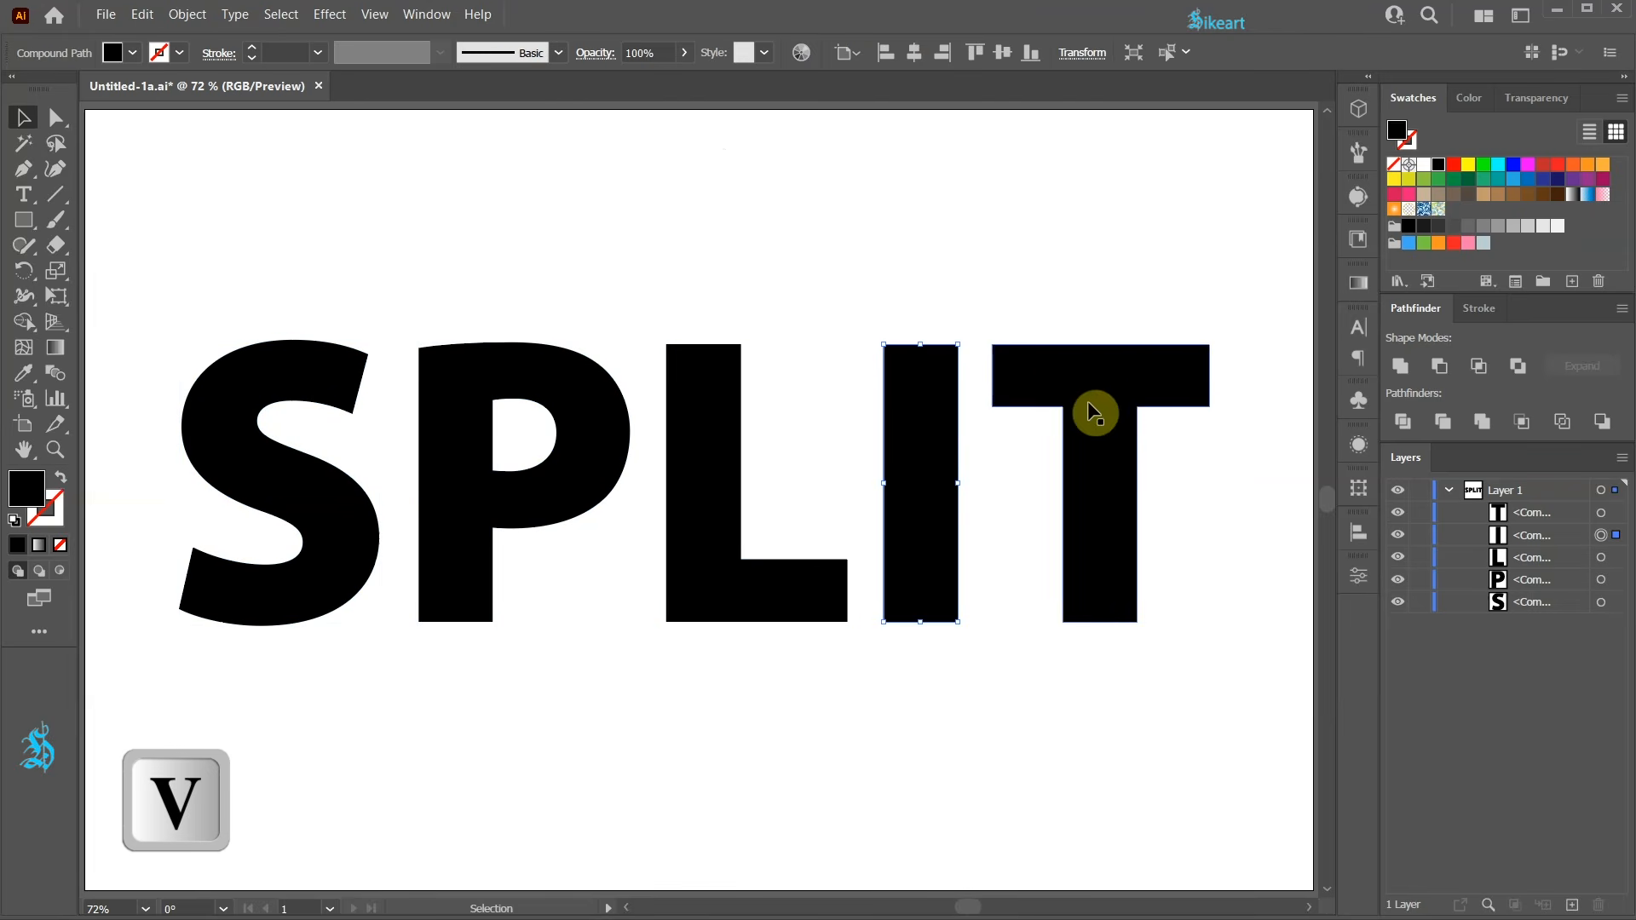
pyautogui.click(1111, 406)
pyautogui.click(961, 279)
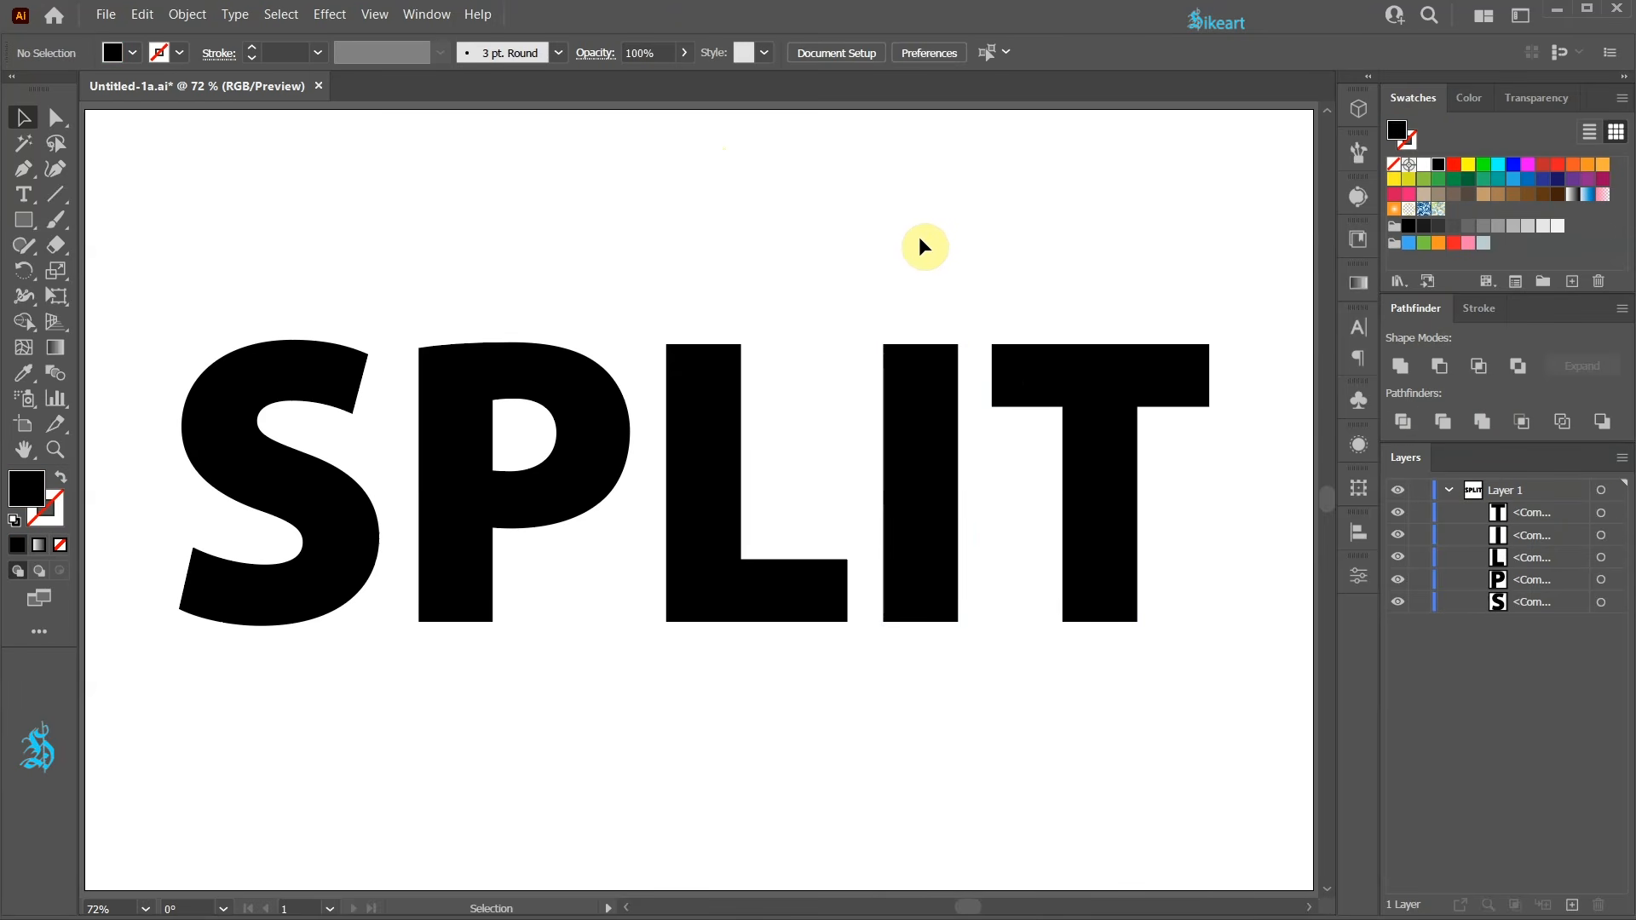
# Switch to the Pen tool with no fill and a black stroke, and check that Smart Guides is enabled.
pyautogui.press('p')
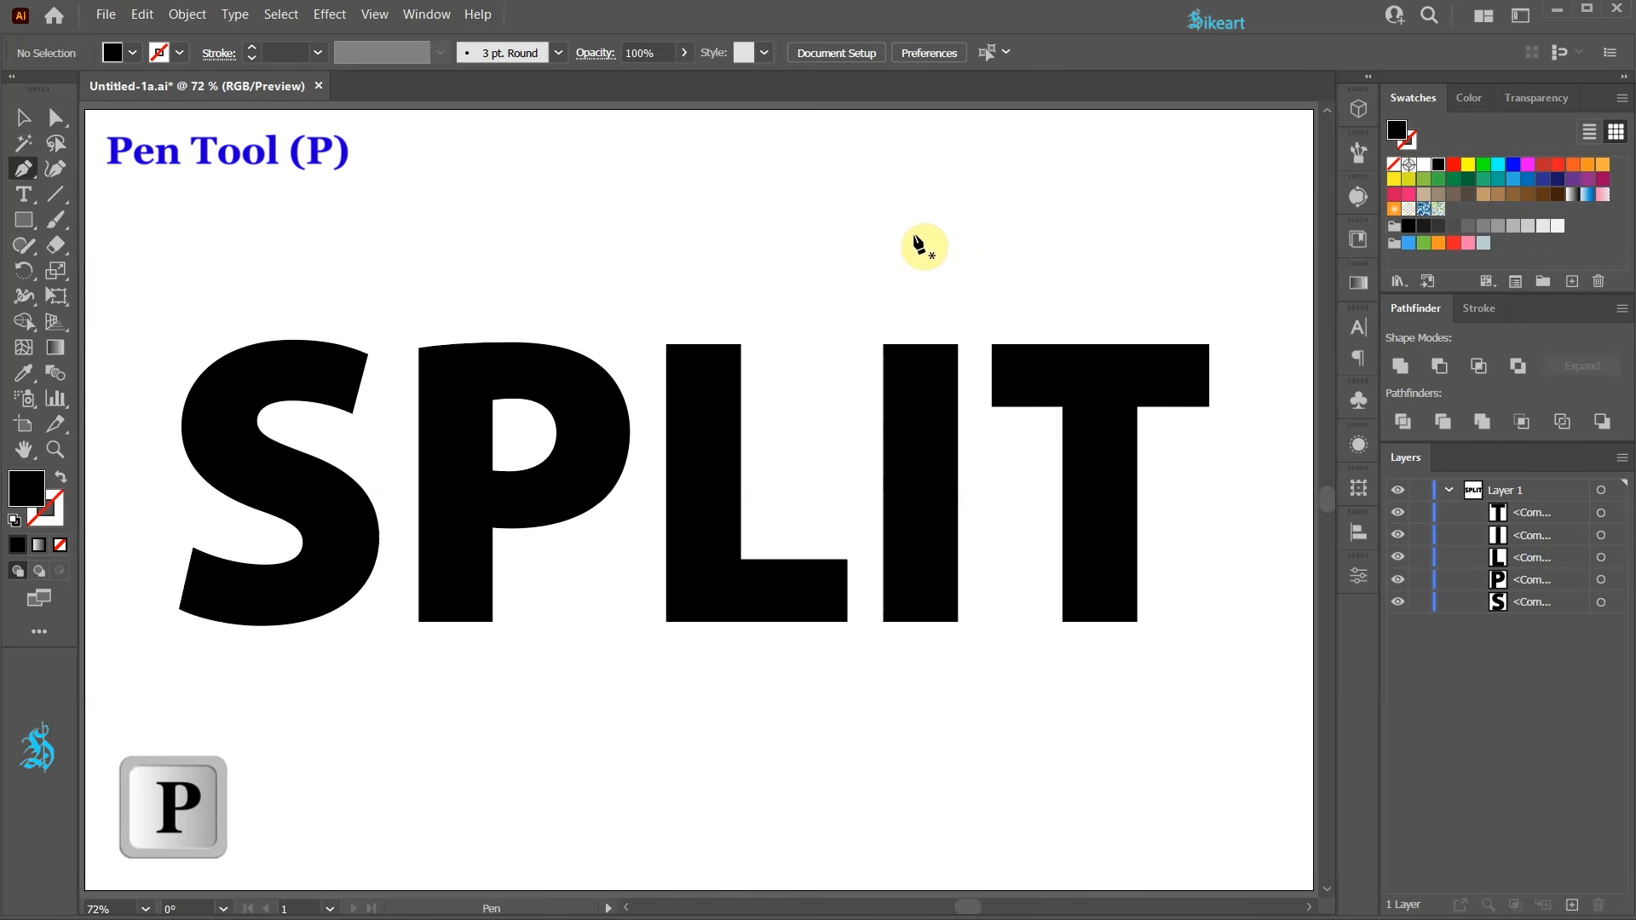
pyautogui.hotkey('shift', 'x')
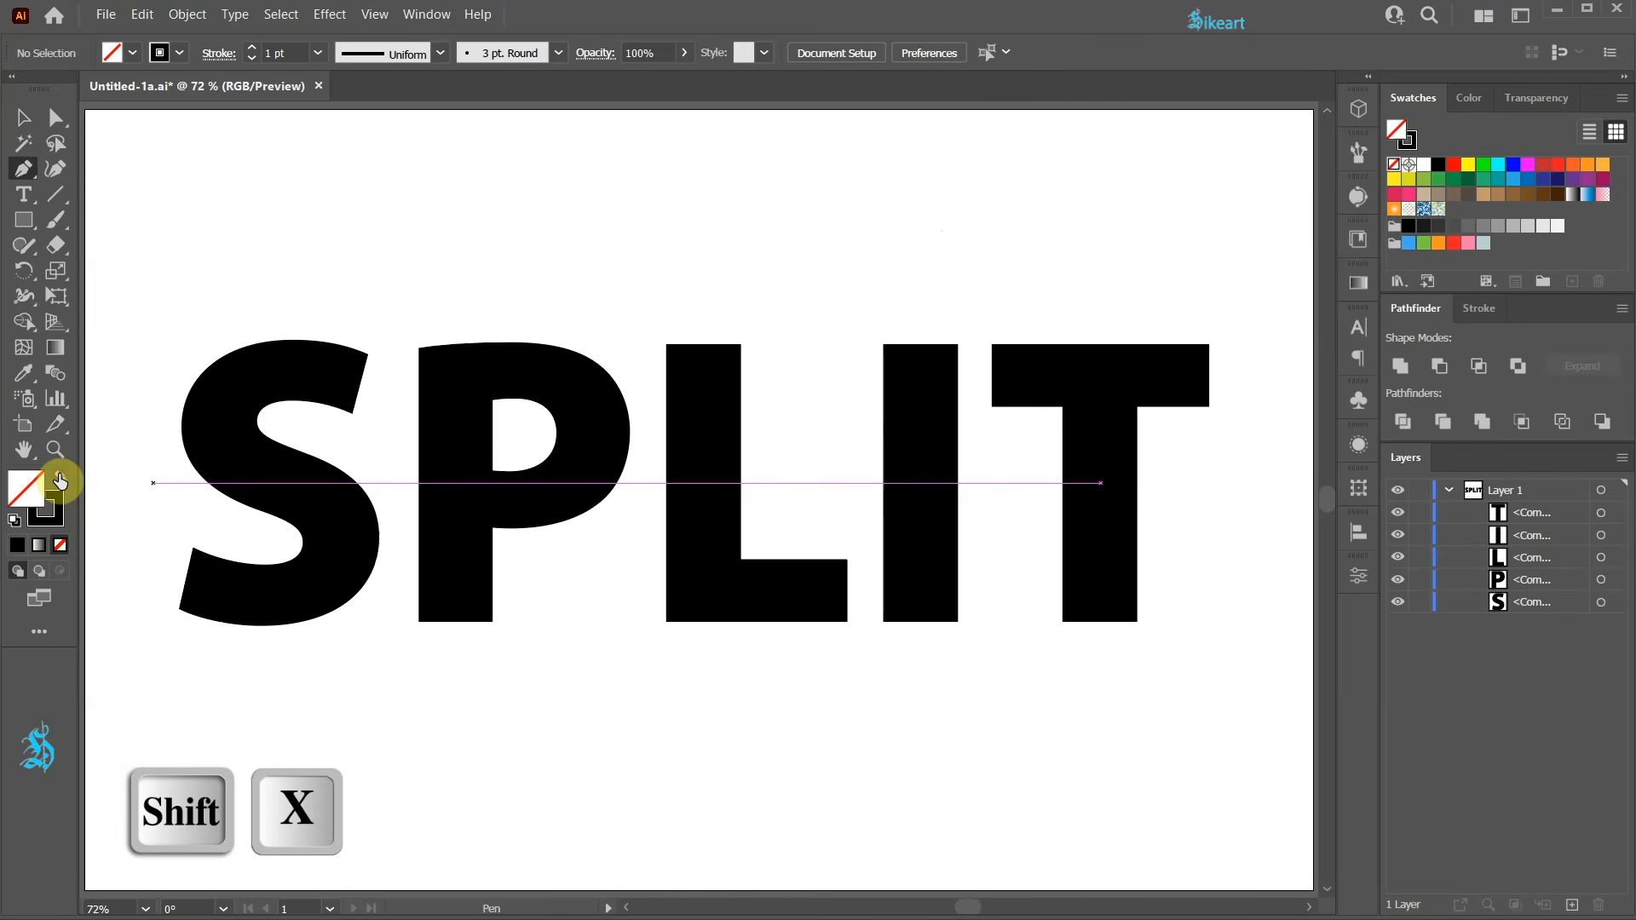
pyautogui.click(52, 521)
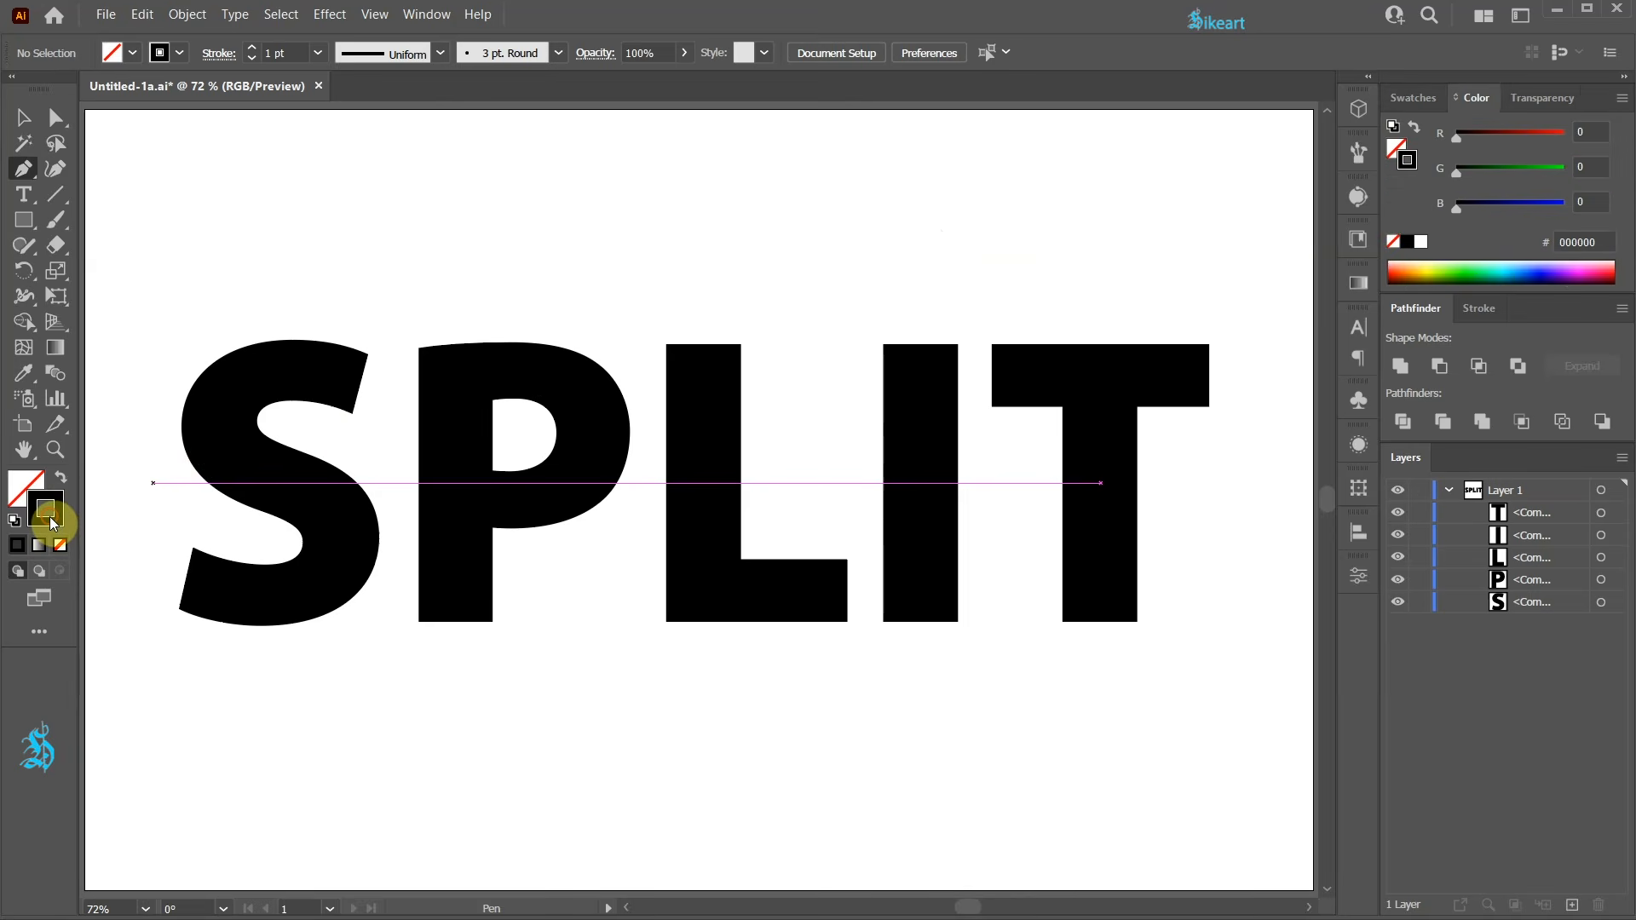
pyautogui.click(375, 15)
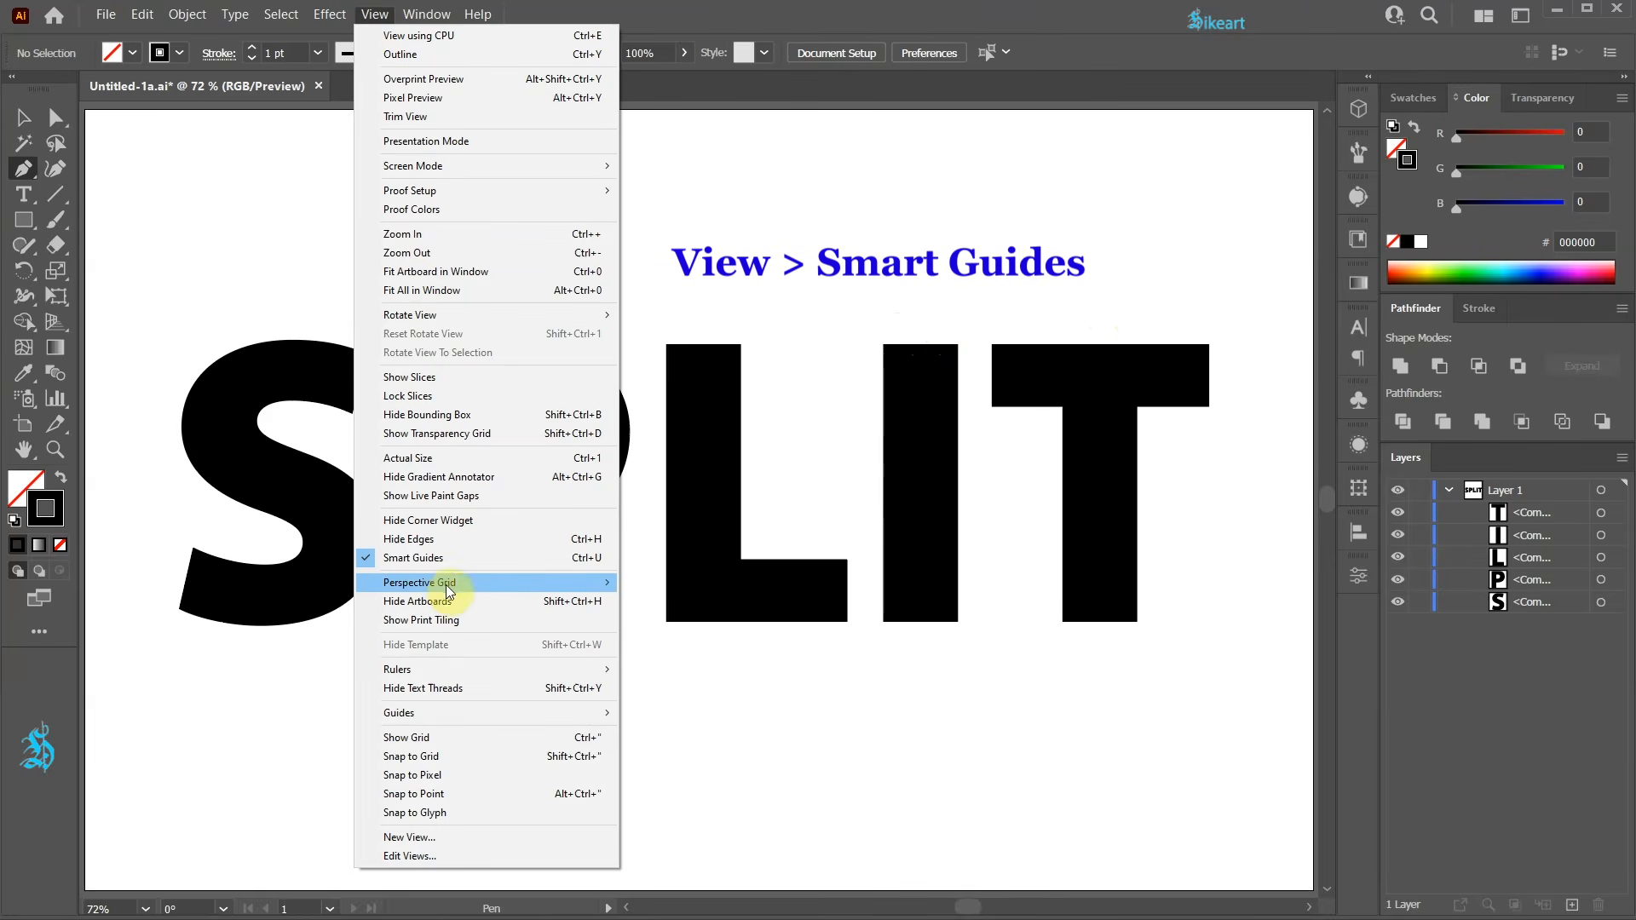
pyautogui.click(692, 26)
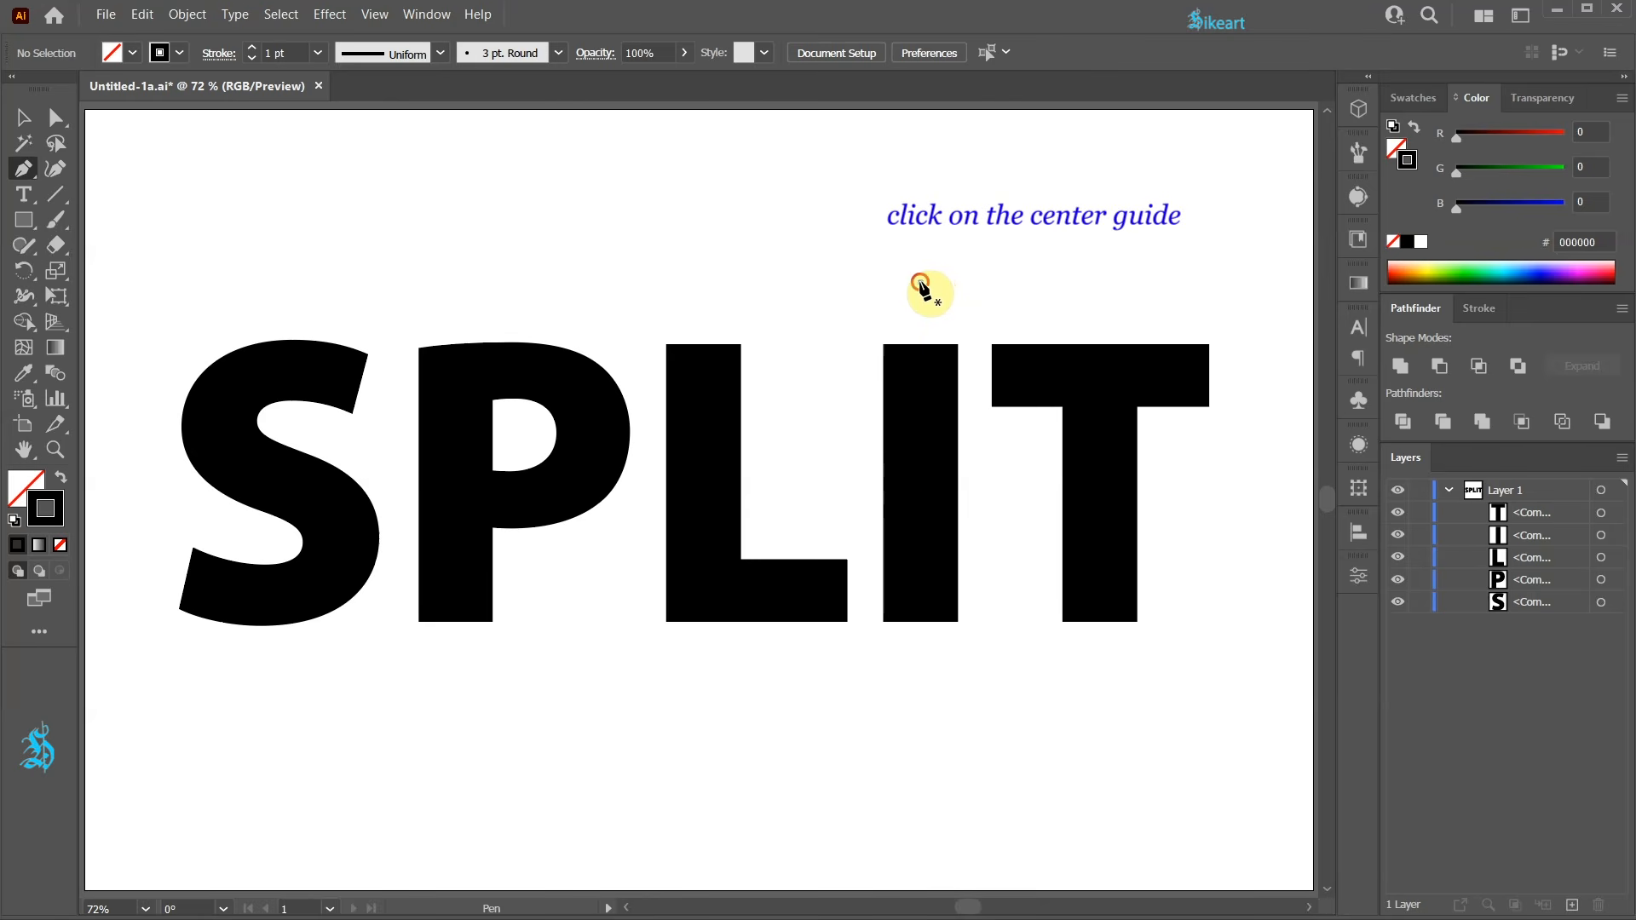
# Draw a straight vertical line through the middle of the I, extending above and below the letter.
pyautogui.click(919, 282)
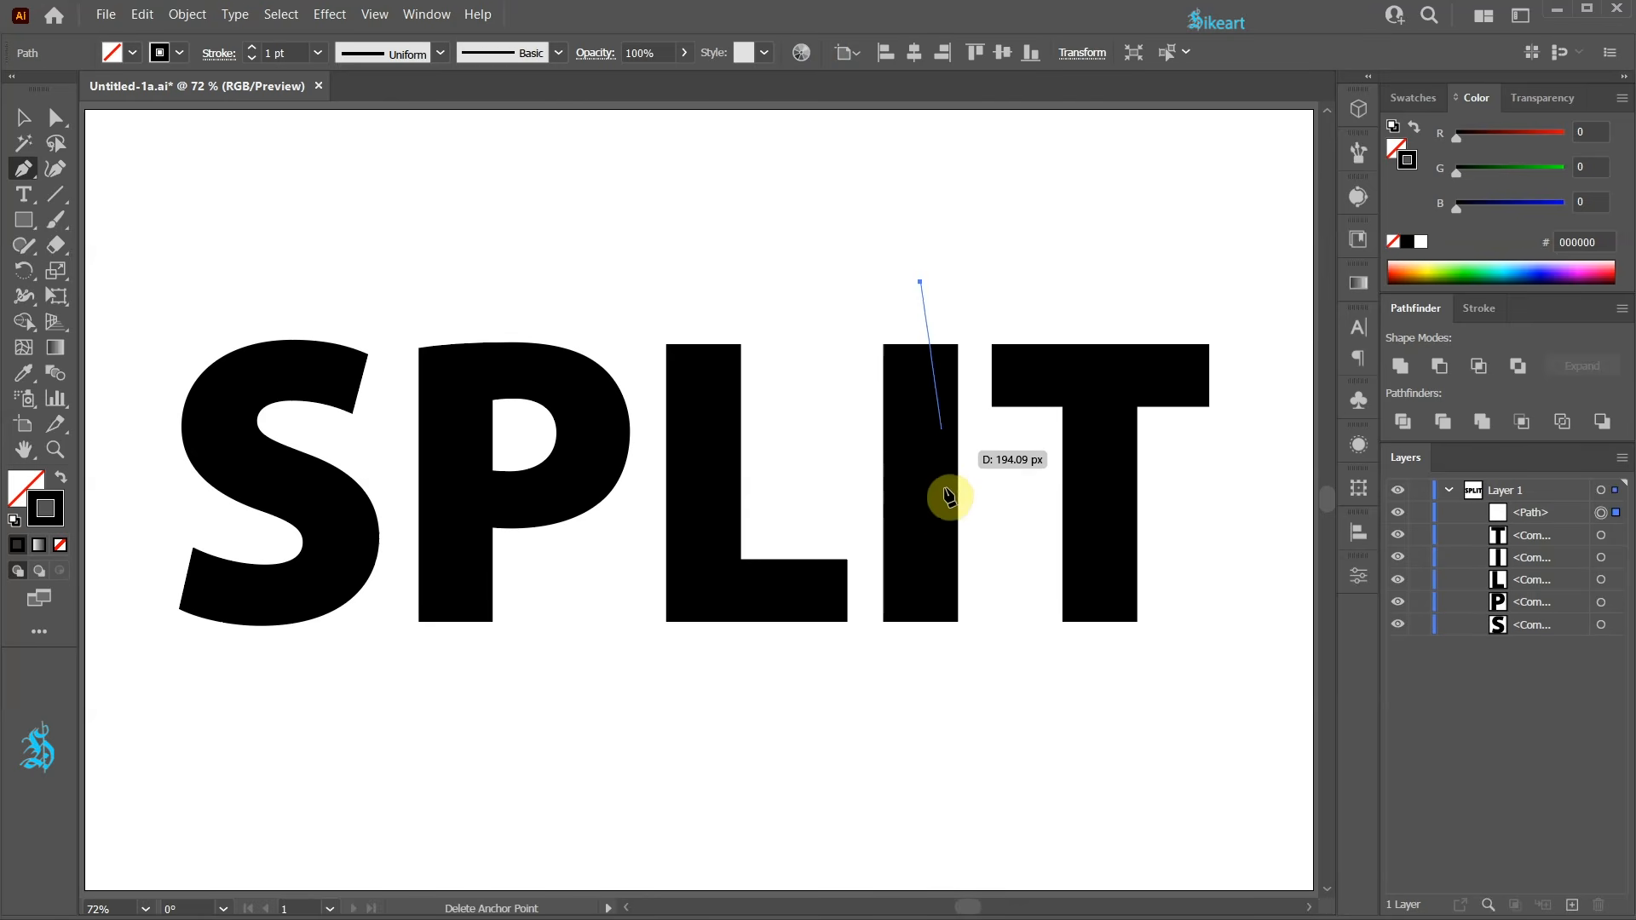
pyautogui.press('shift')
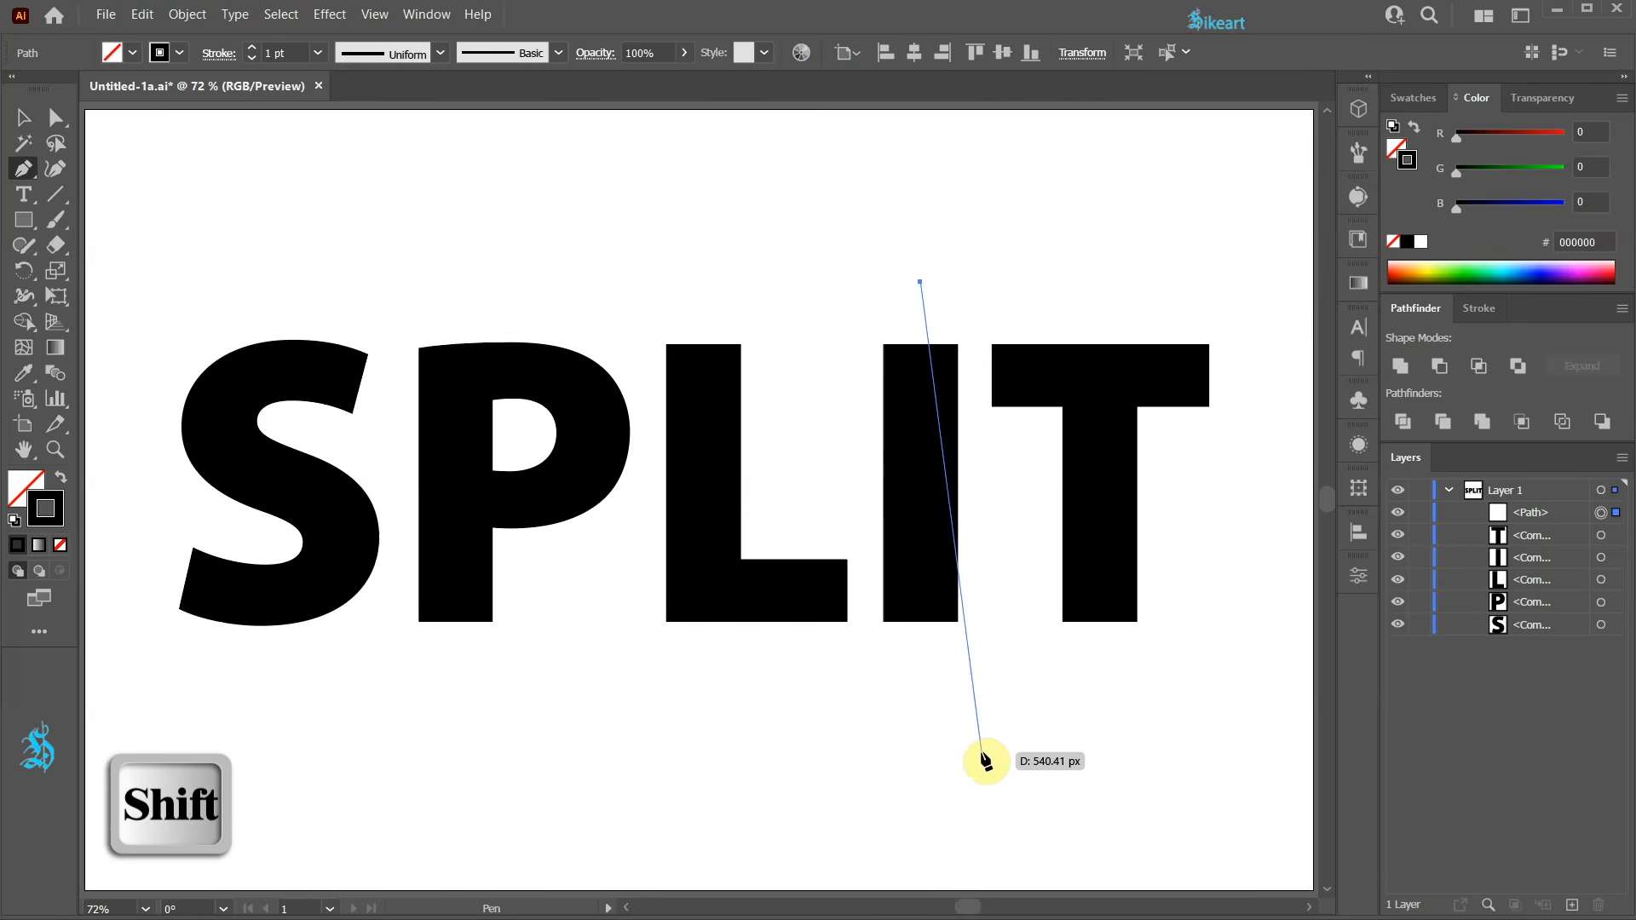
pyautogui.click(934, 688)
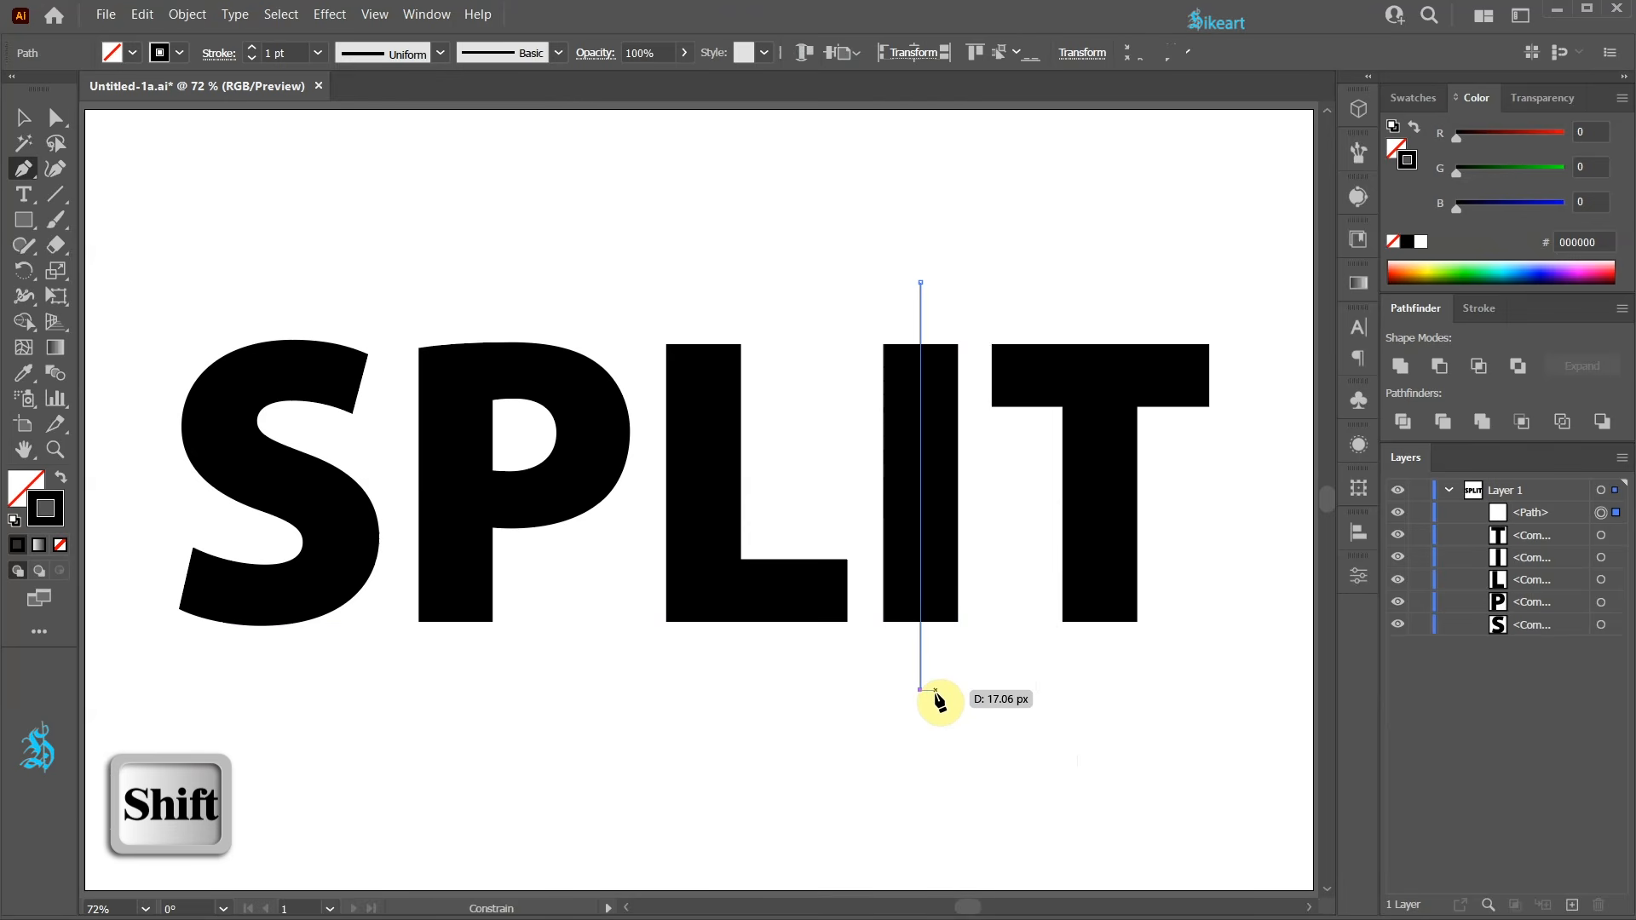
pyautogui.press('v')
pyautogui.click(944, 740)
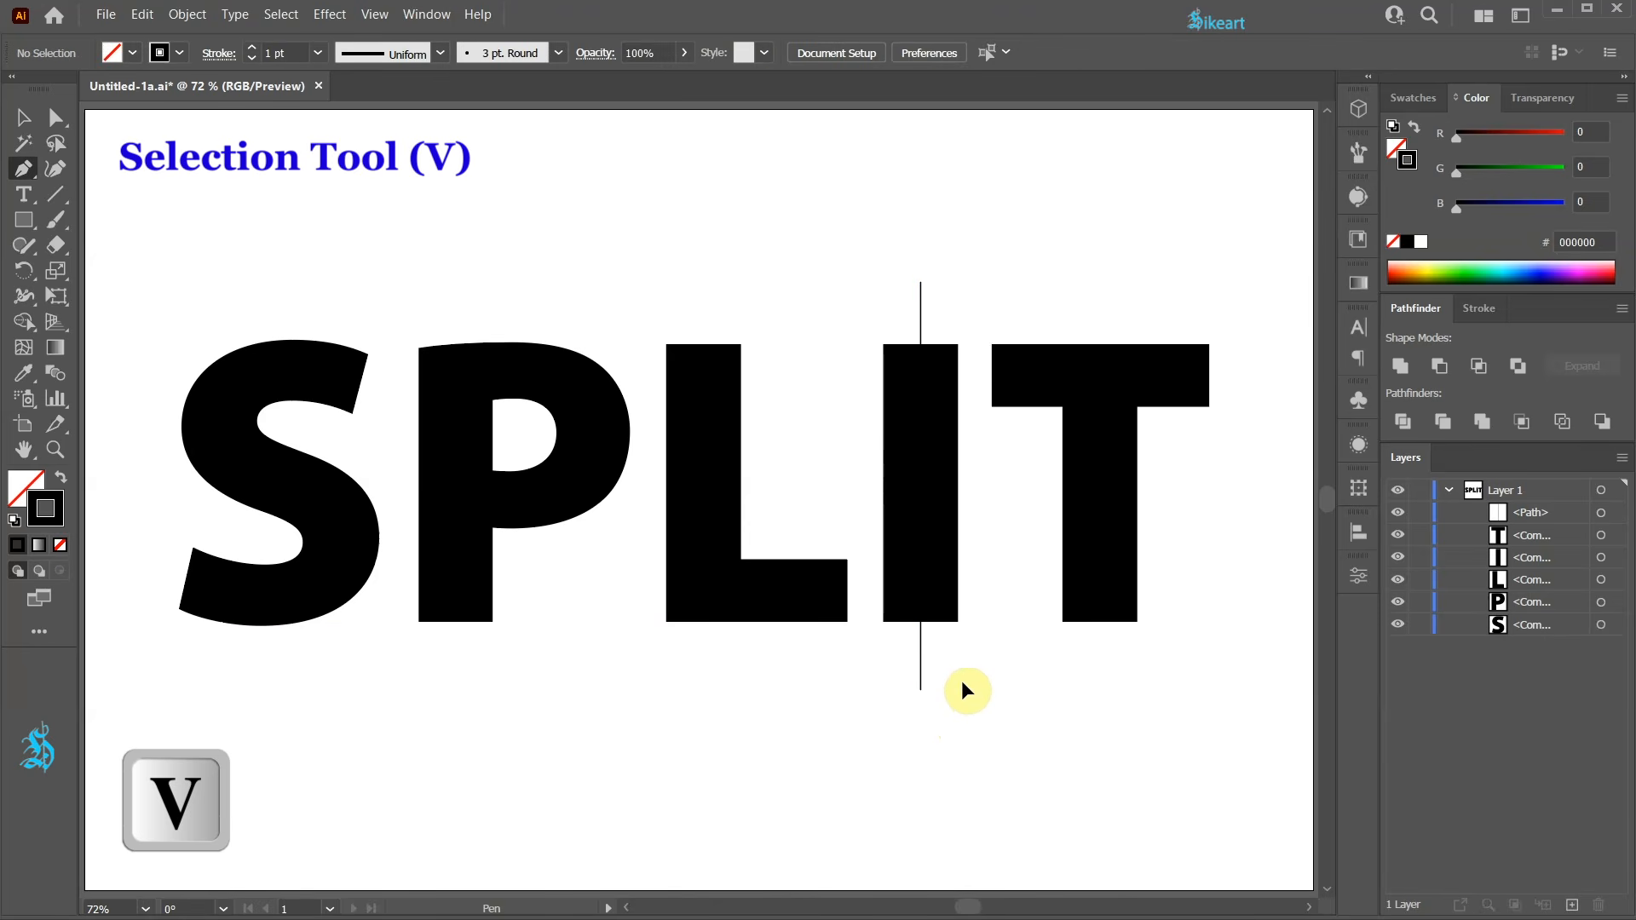
# Select the line together with the I and split them with Pathfinder Divide.
pyautogui.press('v')
pyautogui.moveTo(954, 672); pyautogui.dragTo(891, 473)
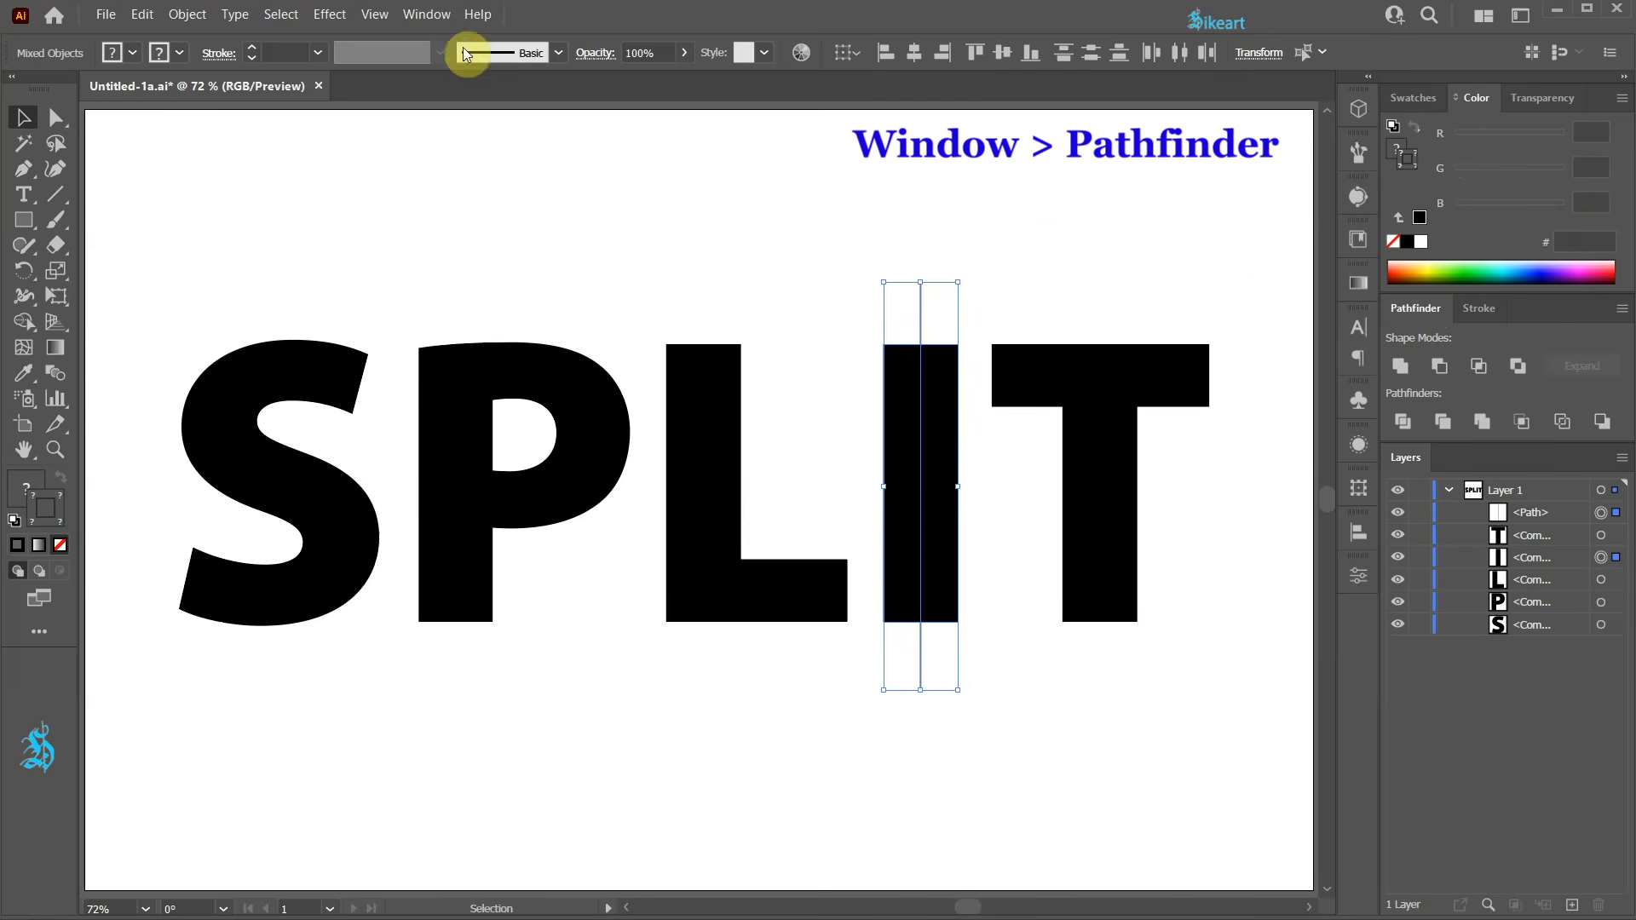
pyautogui.click(426, 15)
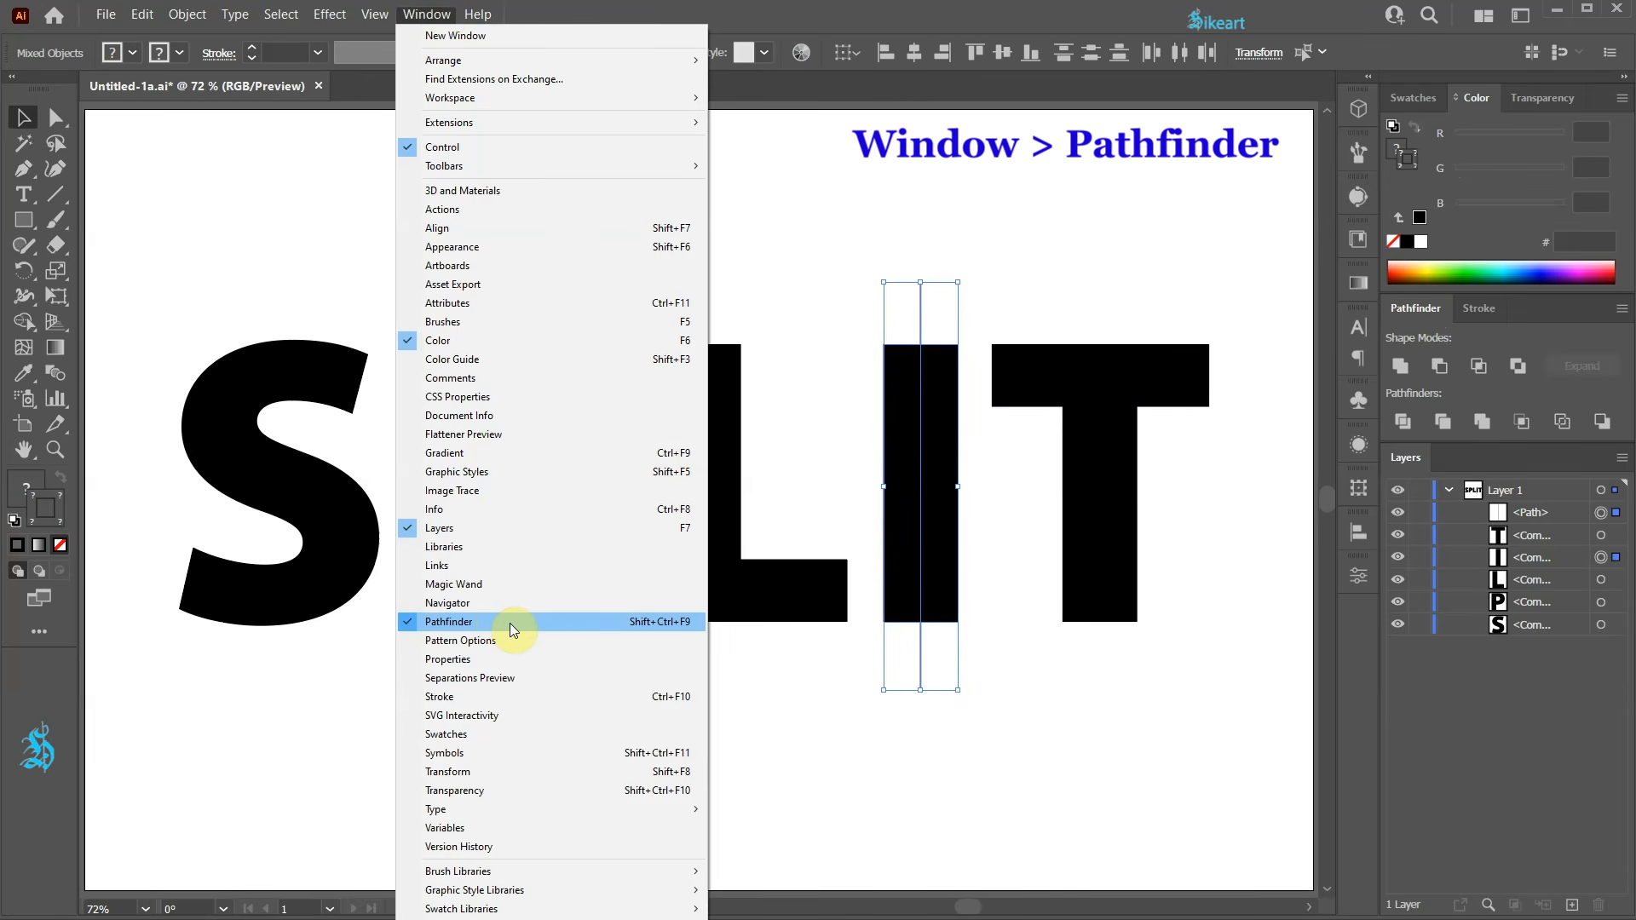
pyautogui.click(1407, 313)
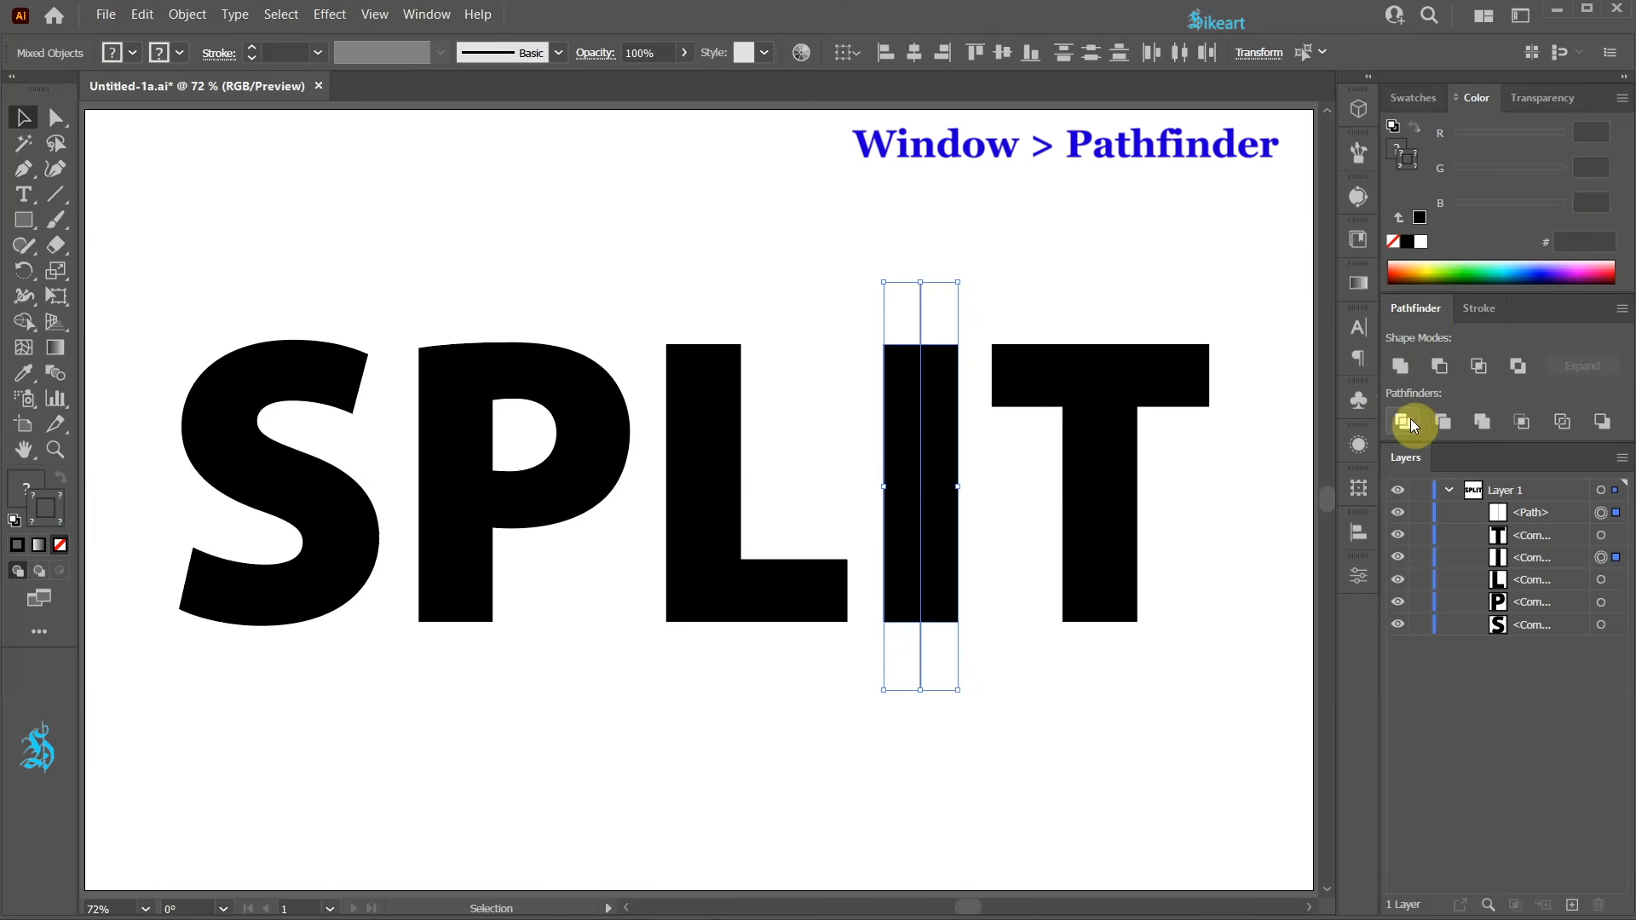
pyautogui.click(1402, 423)
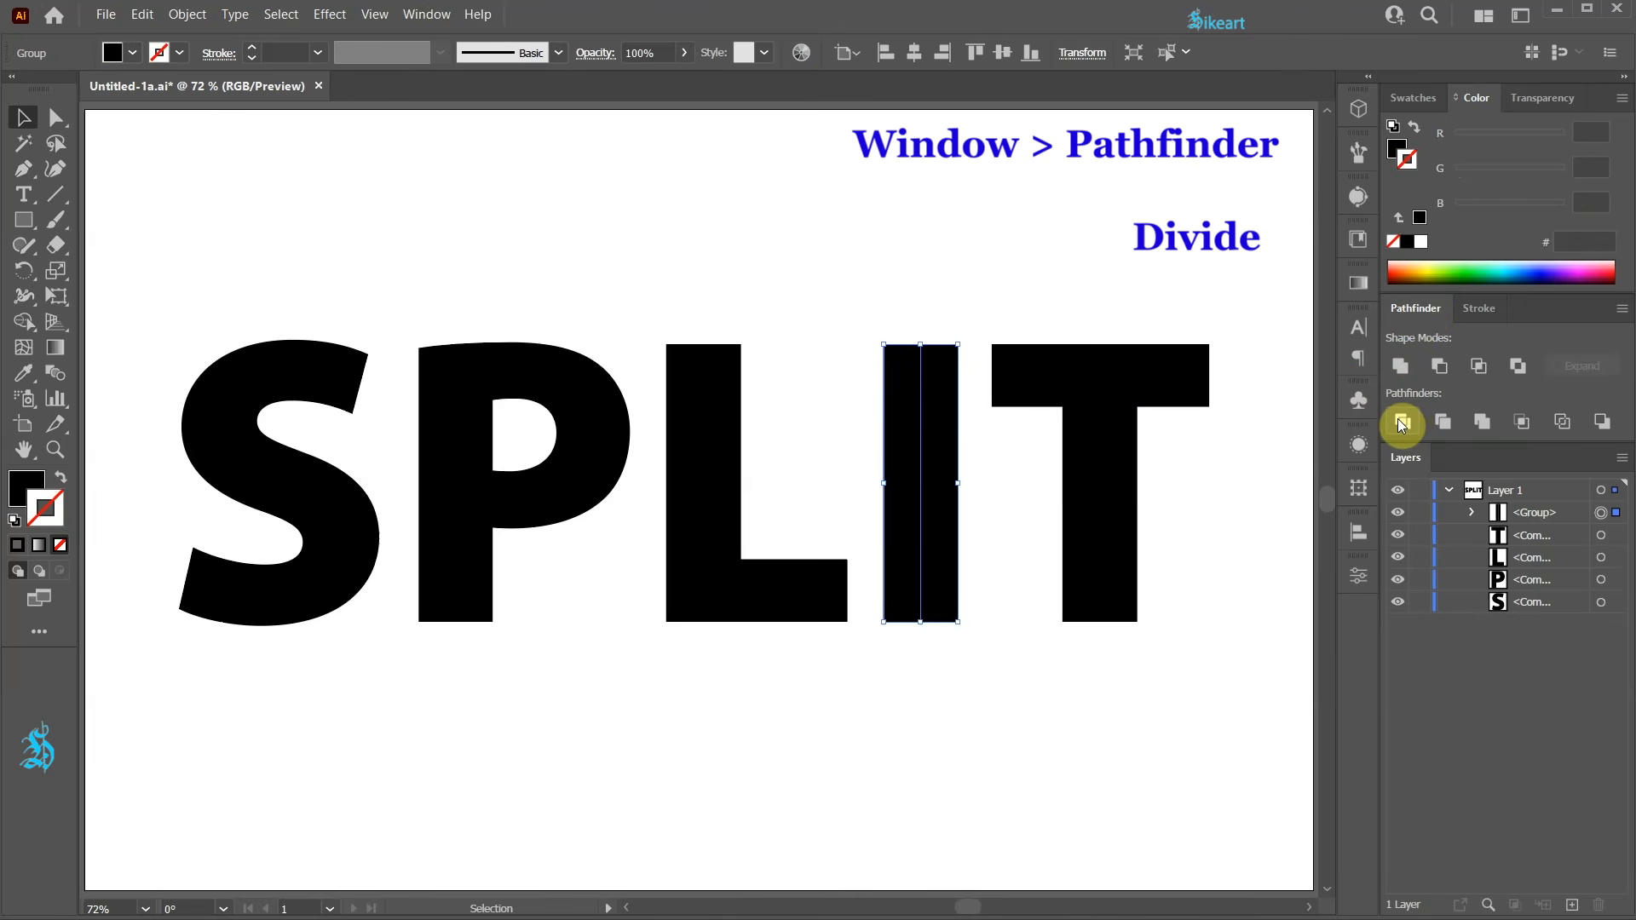
# Select the right half of the divided I and fill it with RGB Red.
pyautogui.click(1472, 514)
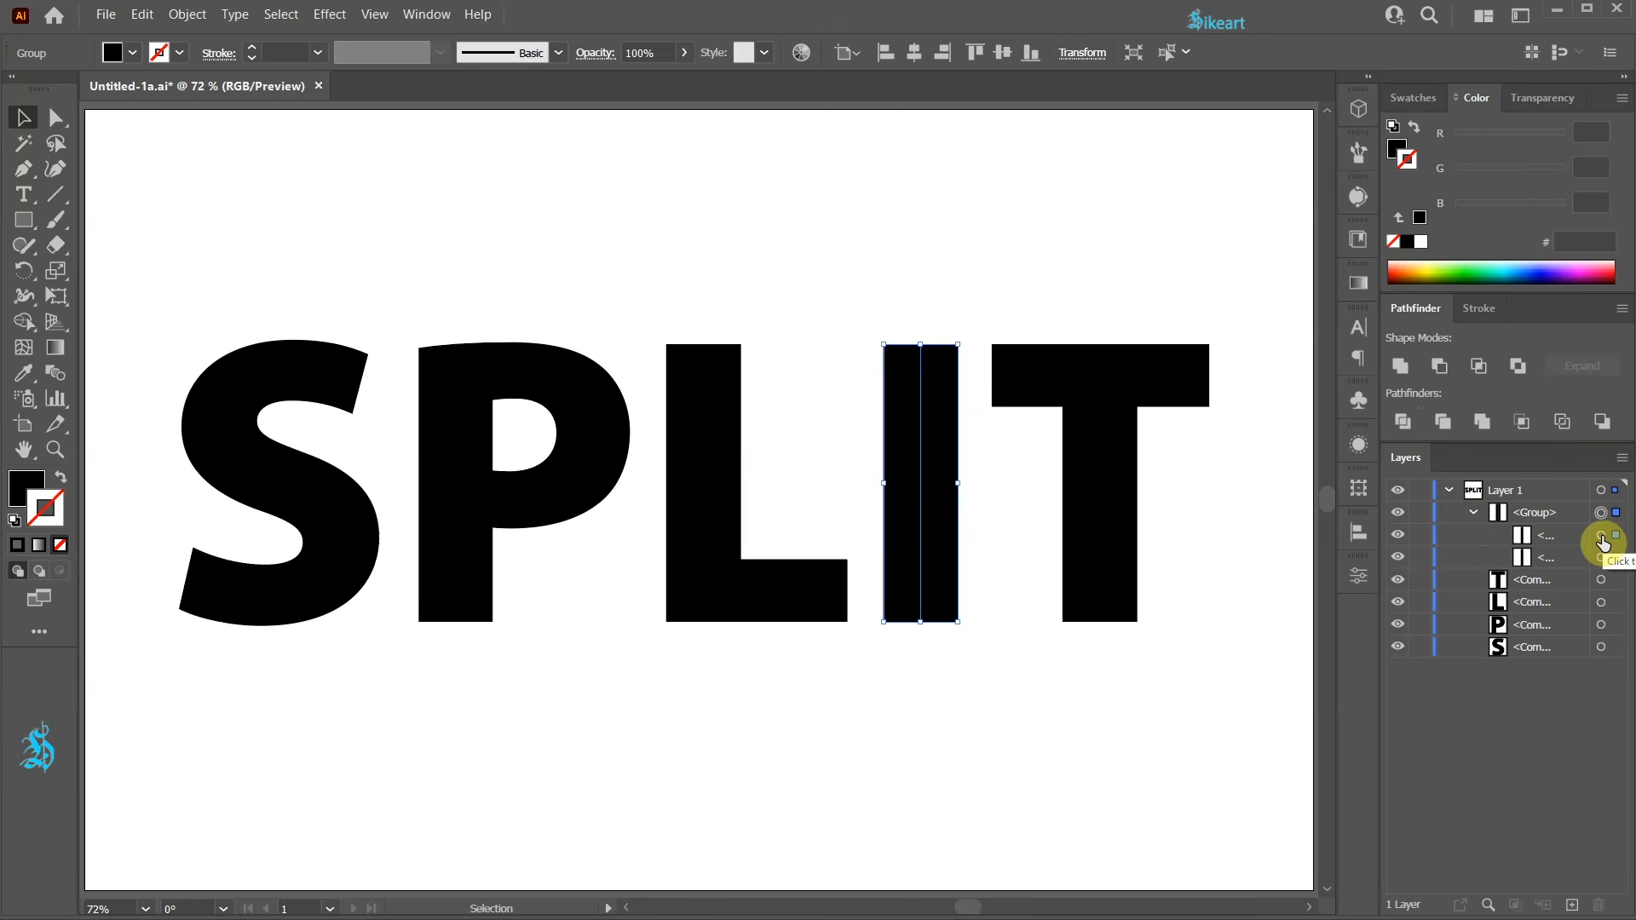
pyautogui.click(1602, 558)
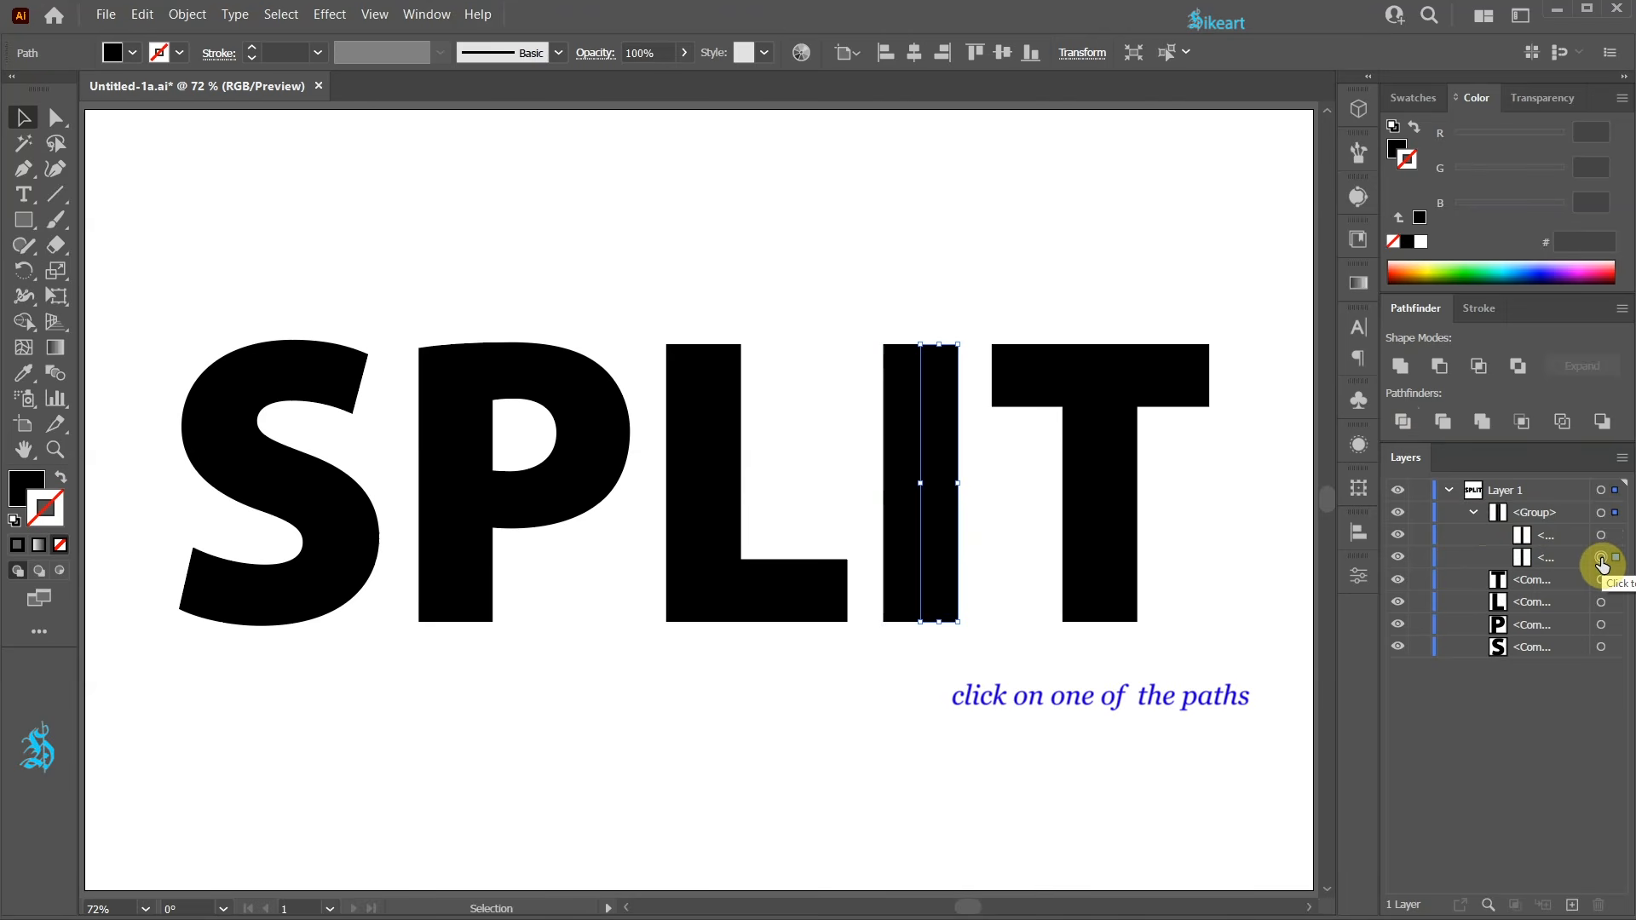
pyautogui.click(1415, 98)
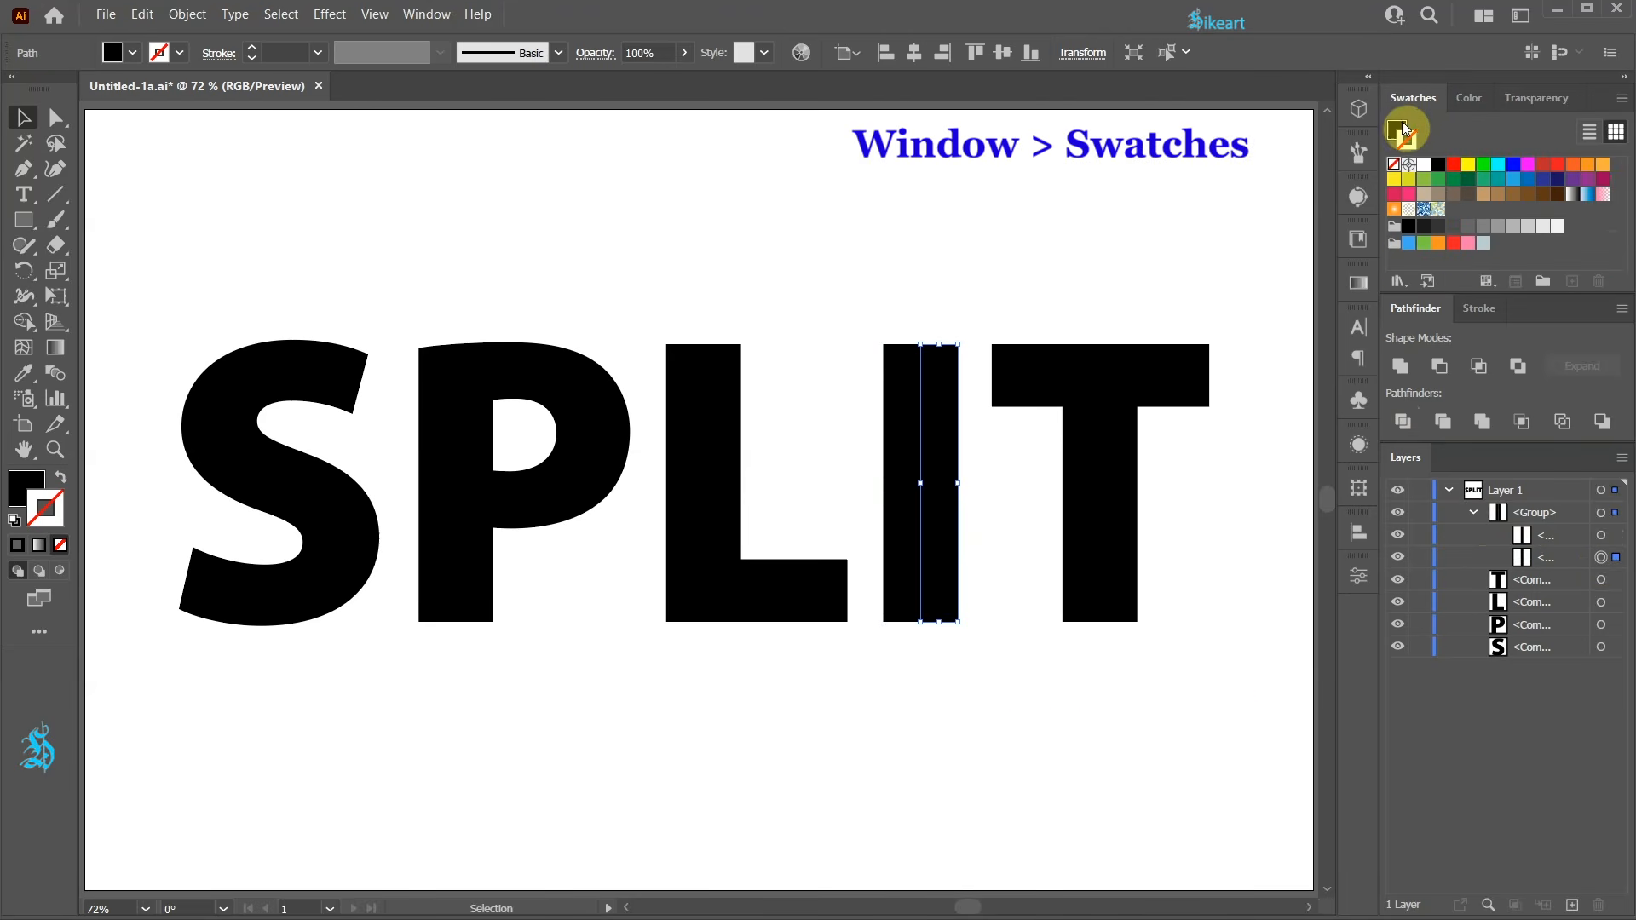
pyautogui.click(1398, 130)
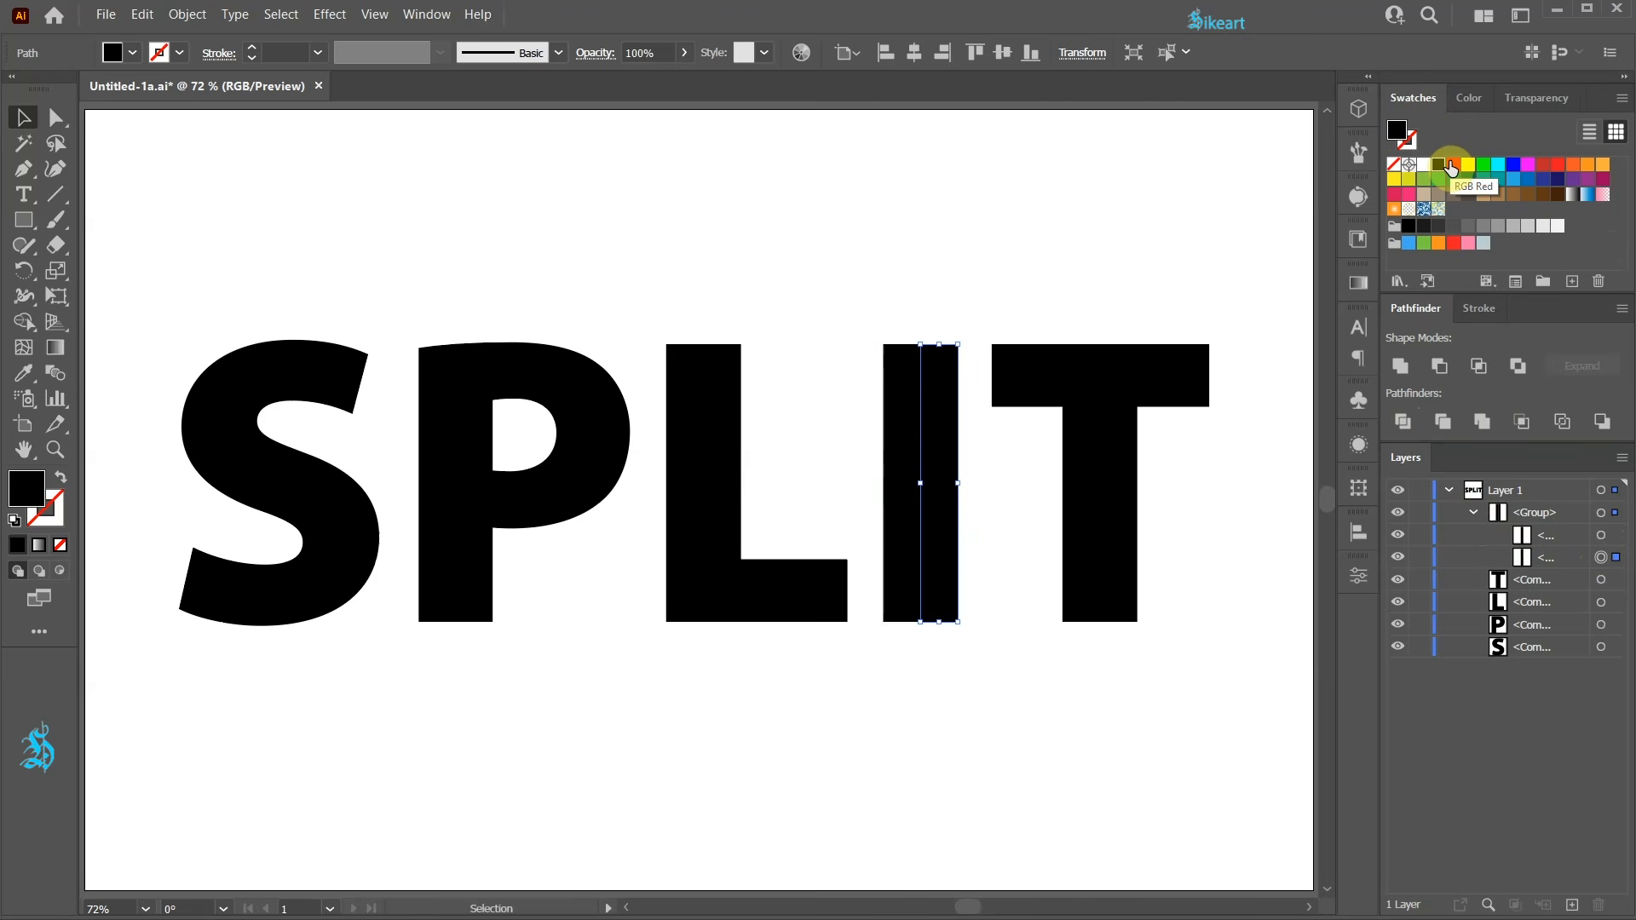
pyautogui.click(1451, 164)
pyautogui.click(935, 317)
pyautogui.moveTo(924, 390); pyautogui.dragTo(906, 350)
pyautogui.hotkey('ctrl', 'z')
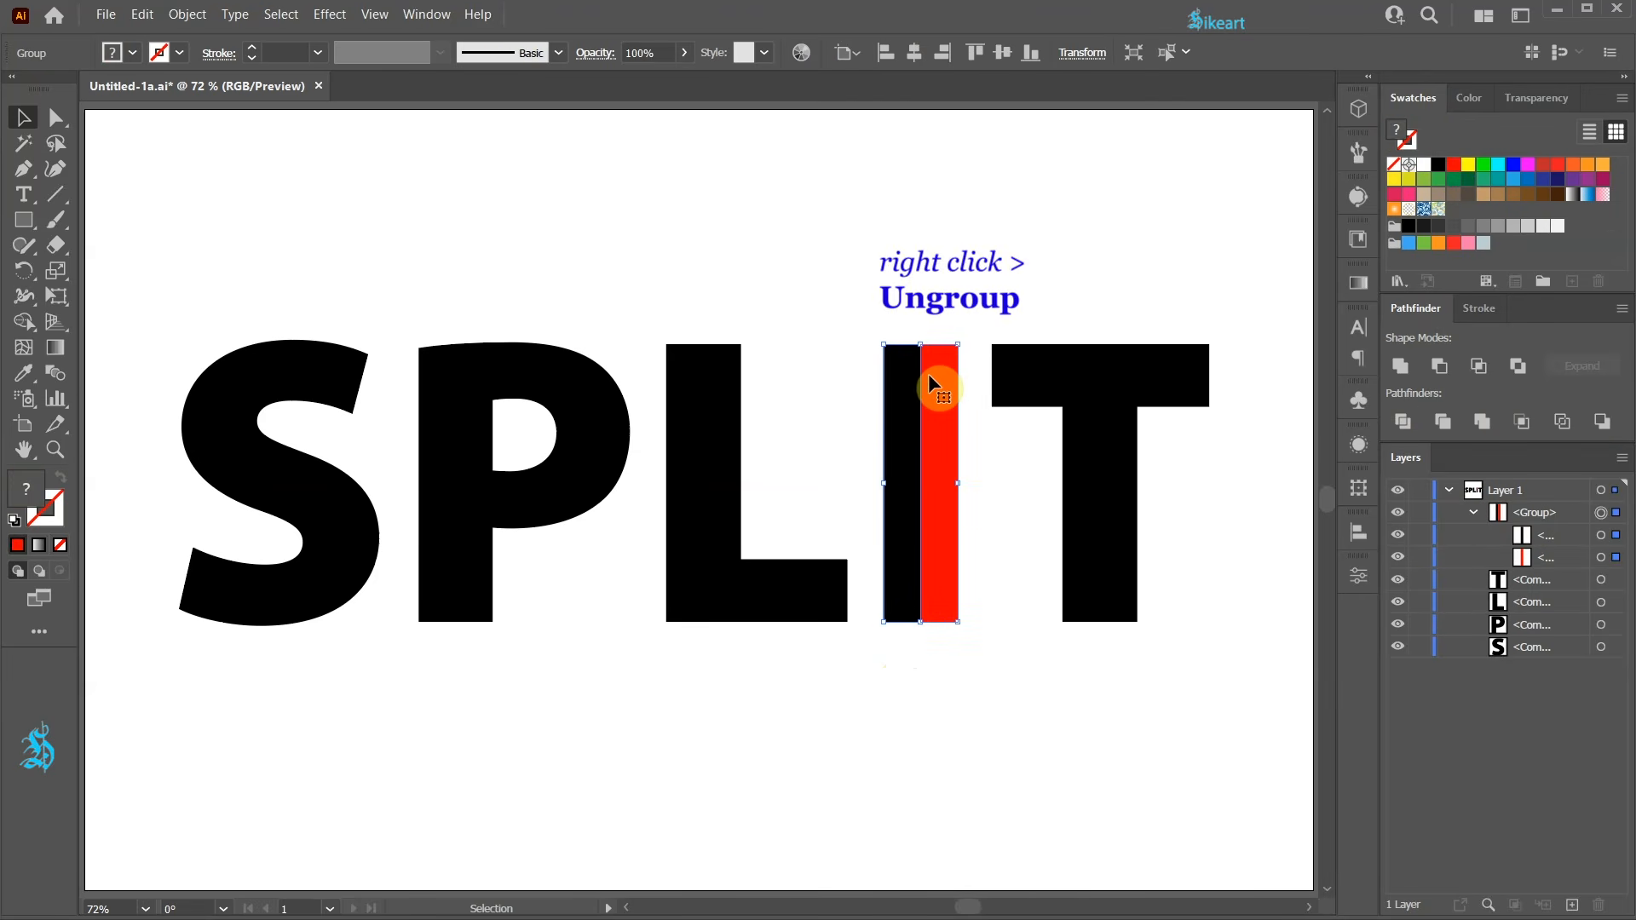
# Ungroup the two halves of the I and deselect.
pyautogui.rightClick(928, 375)
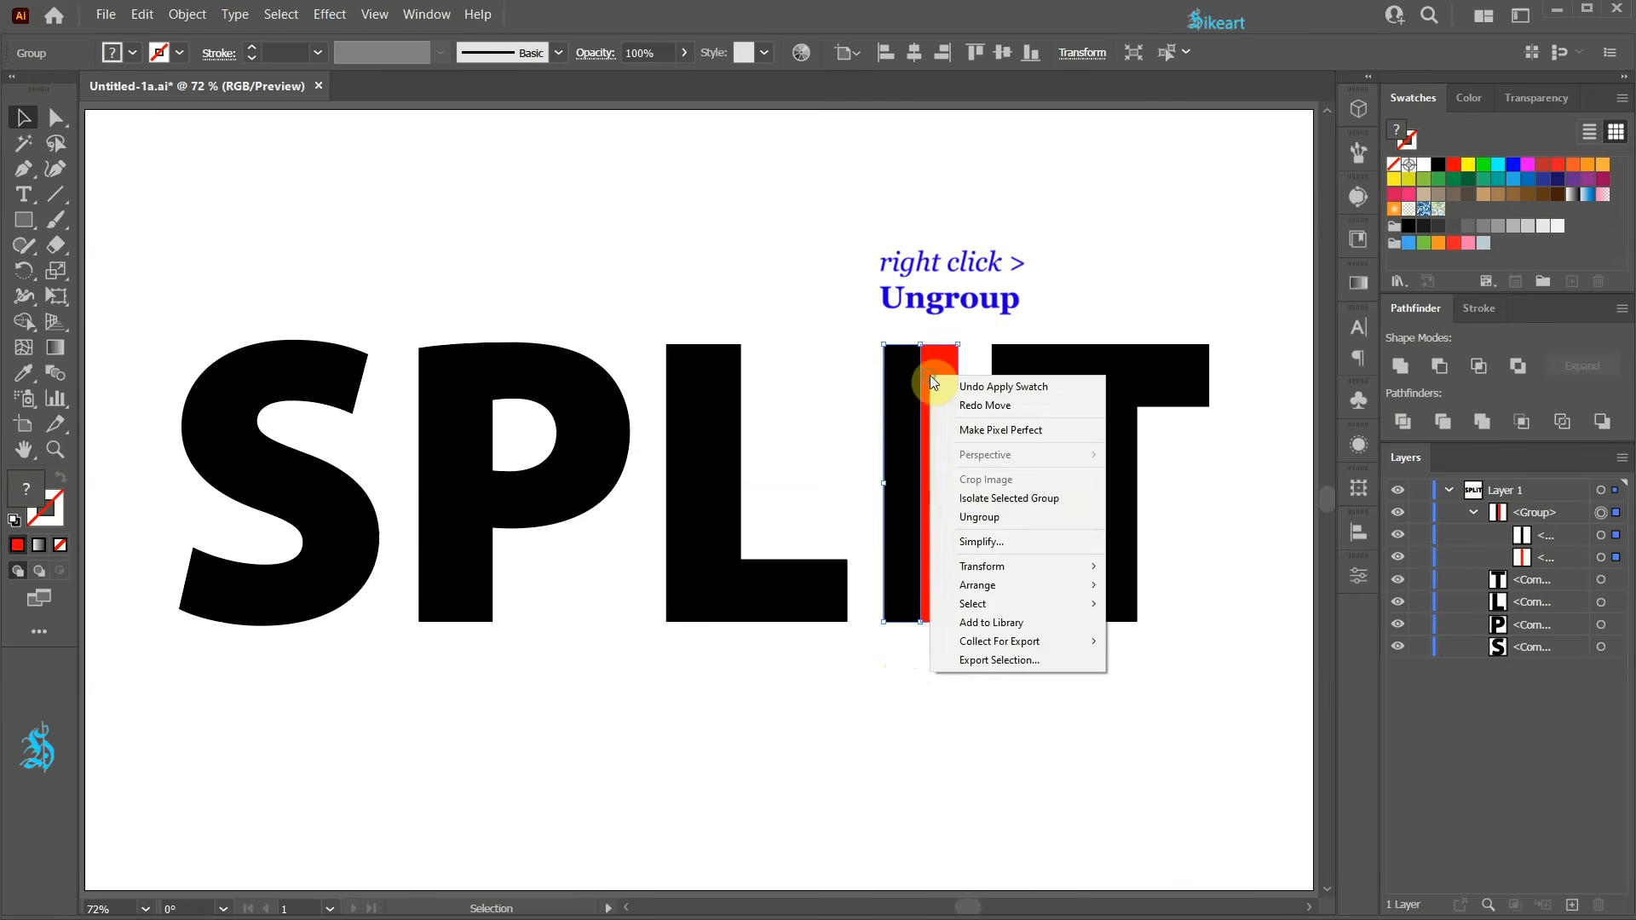
pyautogui.click(978, 518)
pyautogui.click(968, 543)
pyautogui.moveTo(936, 381); pyautogui.dragTo(945, 381)
pyautogui.moveTo(954, 508); pyautogui.dragTo(944, 508)
pyautogui.click(923, 702)
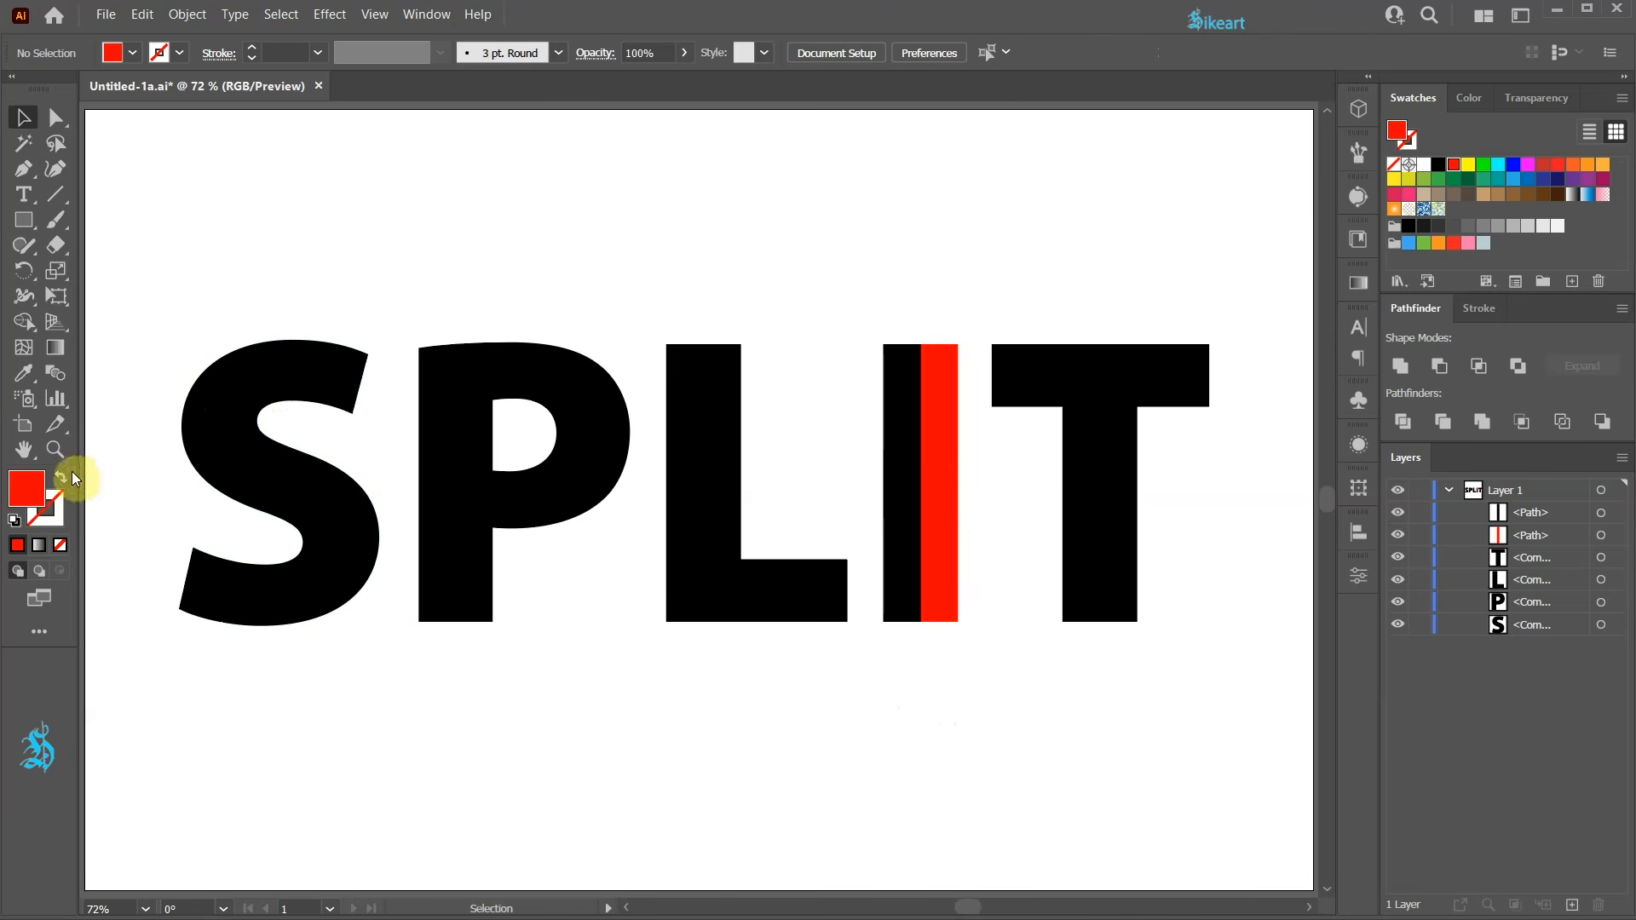
# Draw a vertical red-stroke line with the Pen tool through the middle of the S, above and below it.
pyautogui.hotkey('shift', 'x')
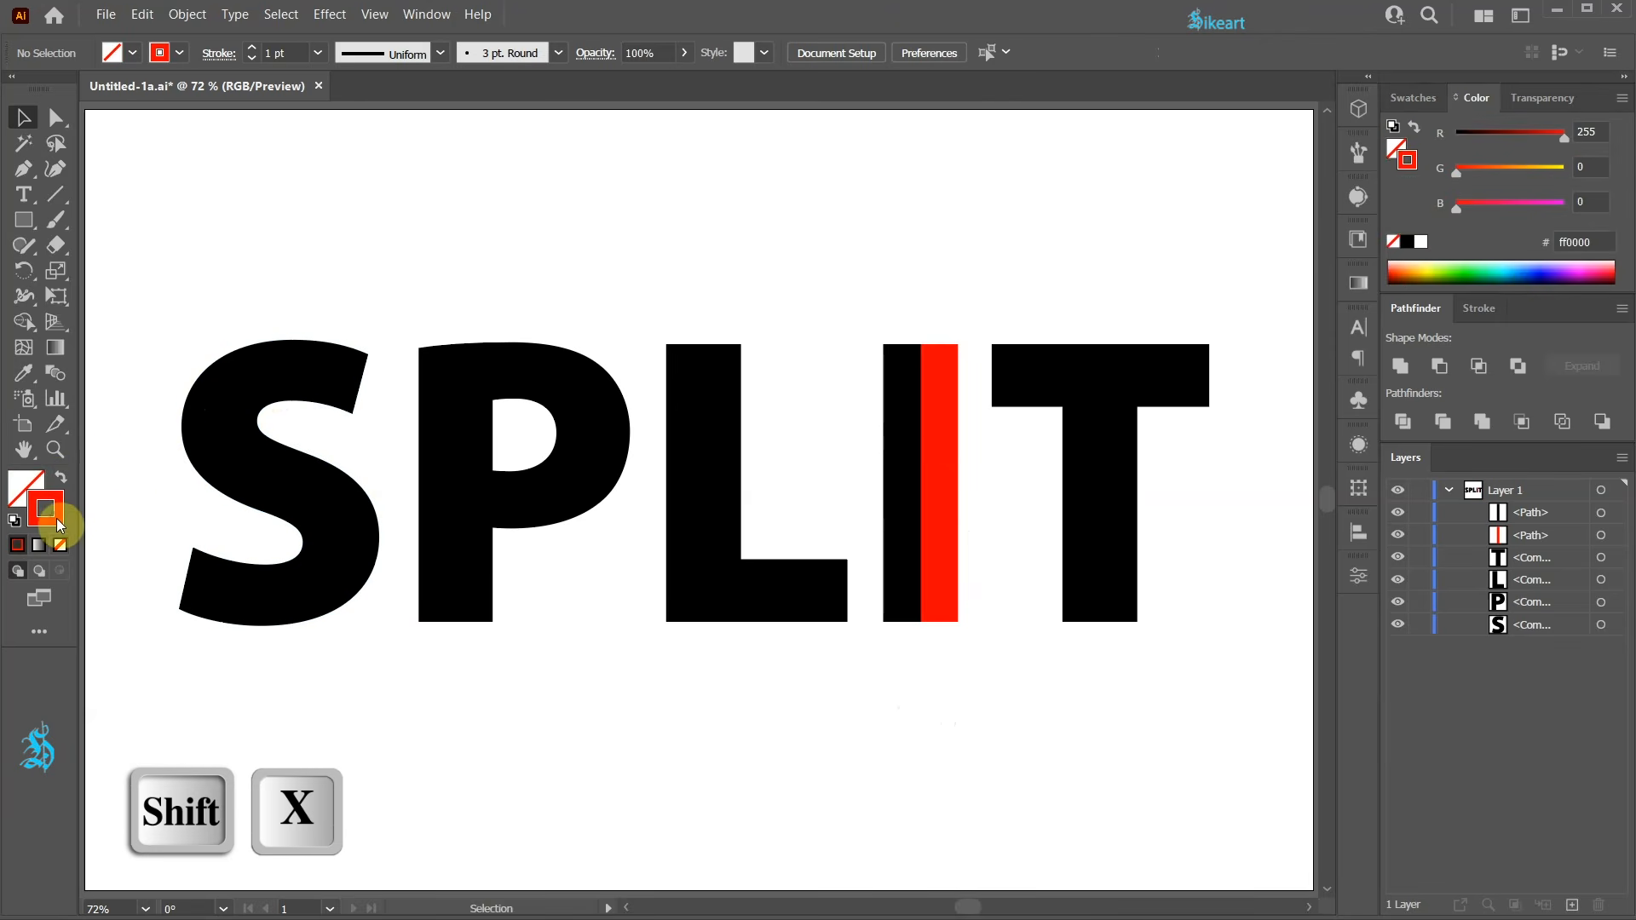
pyautogui.press('p')
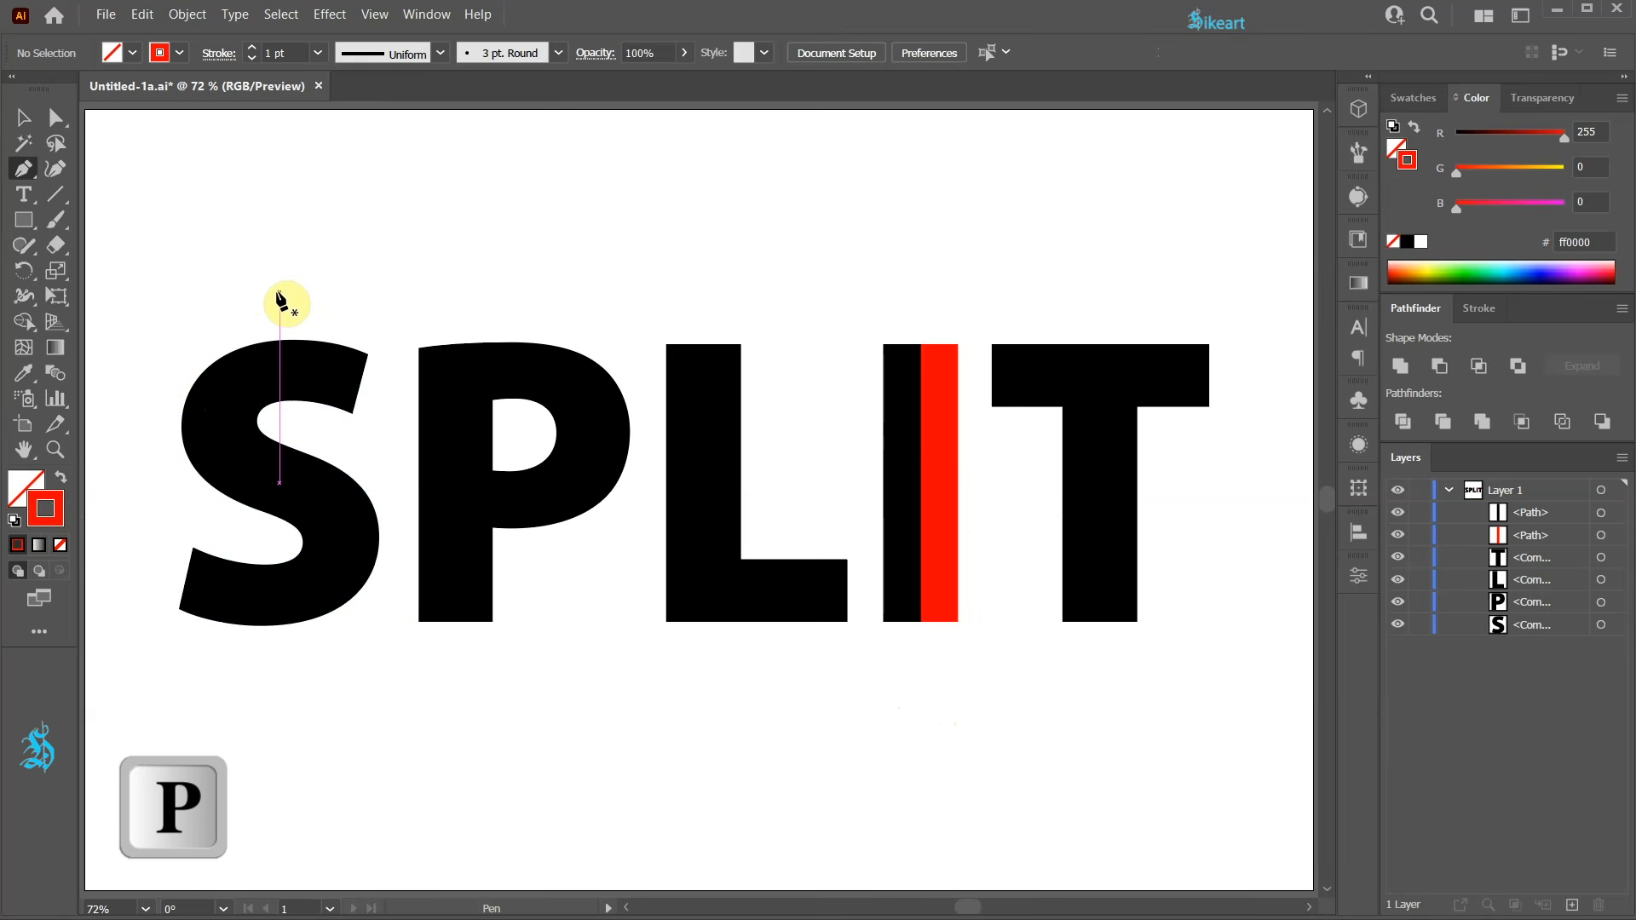
pyautogui.click(280, 293)
pyautogui.keyDown('shift'); pyautogui.click(279, 684); pyautogui.keyUp('shift')
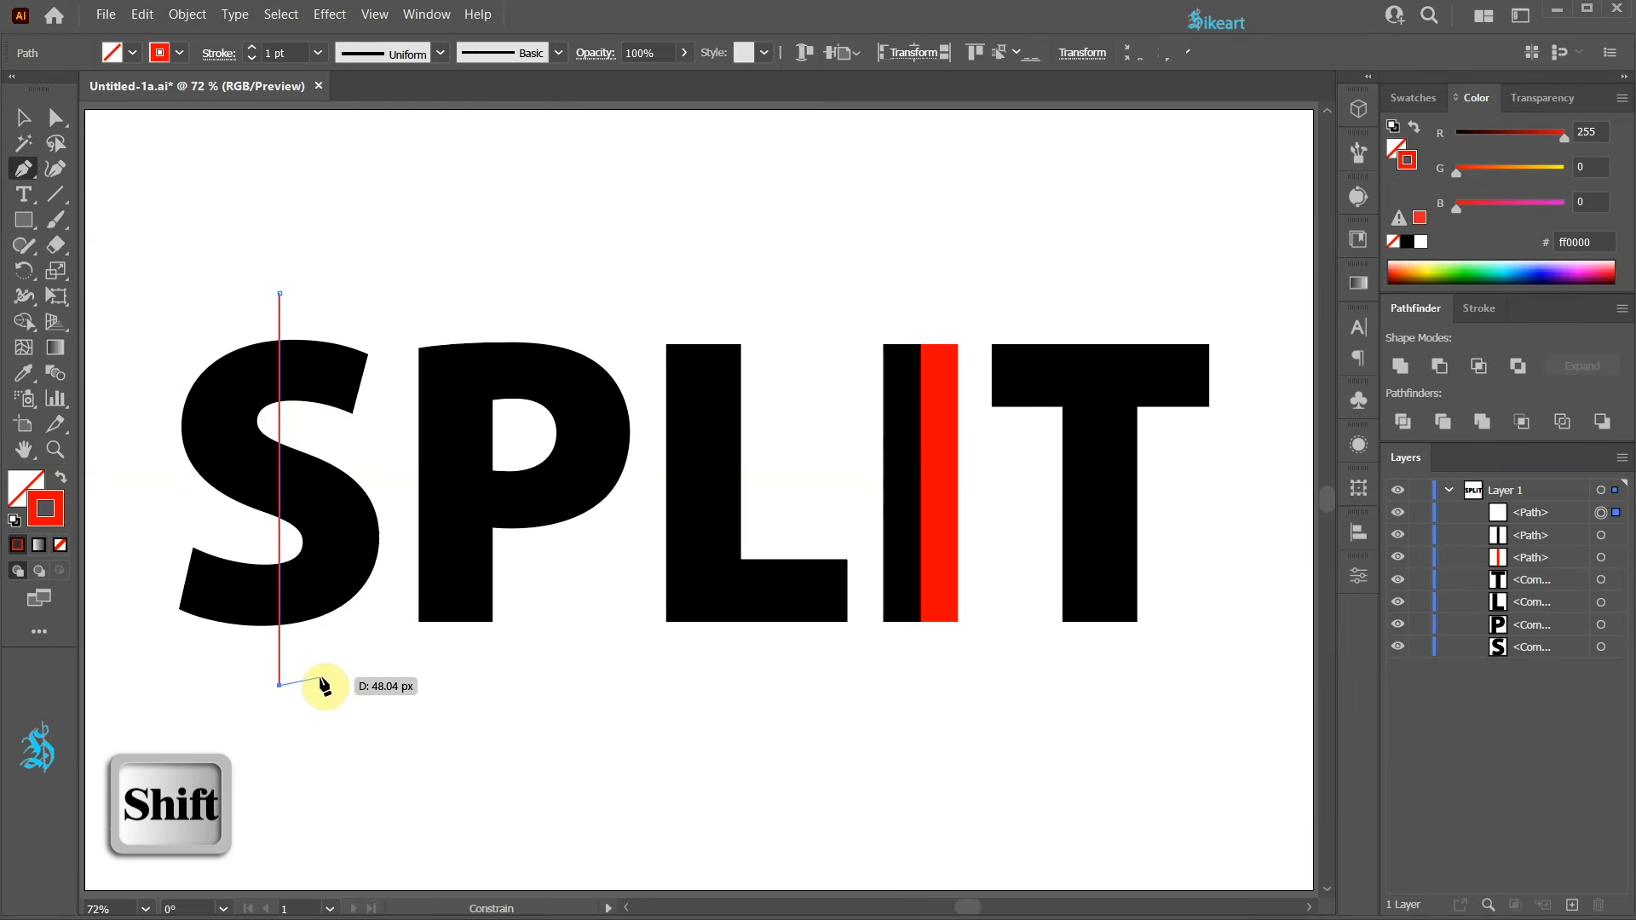
# Select the S with its line and use Shape Builder with a red fill to colour the S's left pieces red.
pyautogui.press('v')
pyautogui.moveTo(219, 463); pyautogui.dragTo(162, 305)
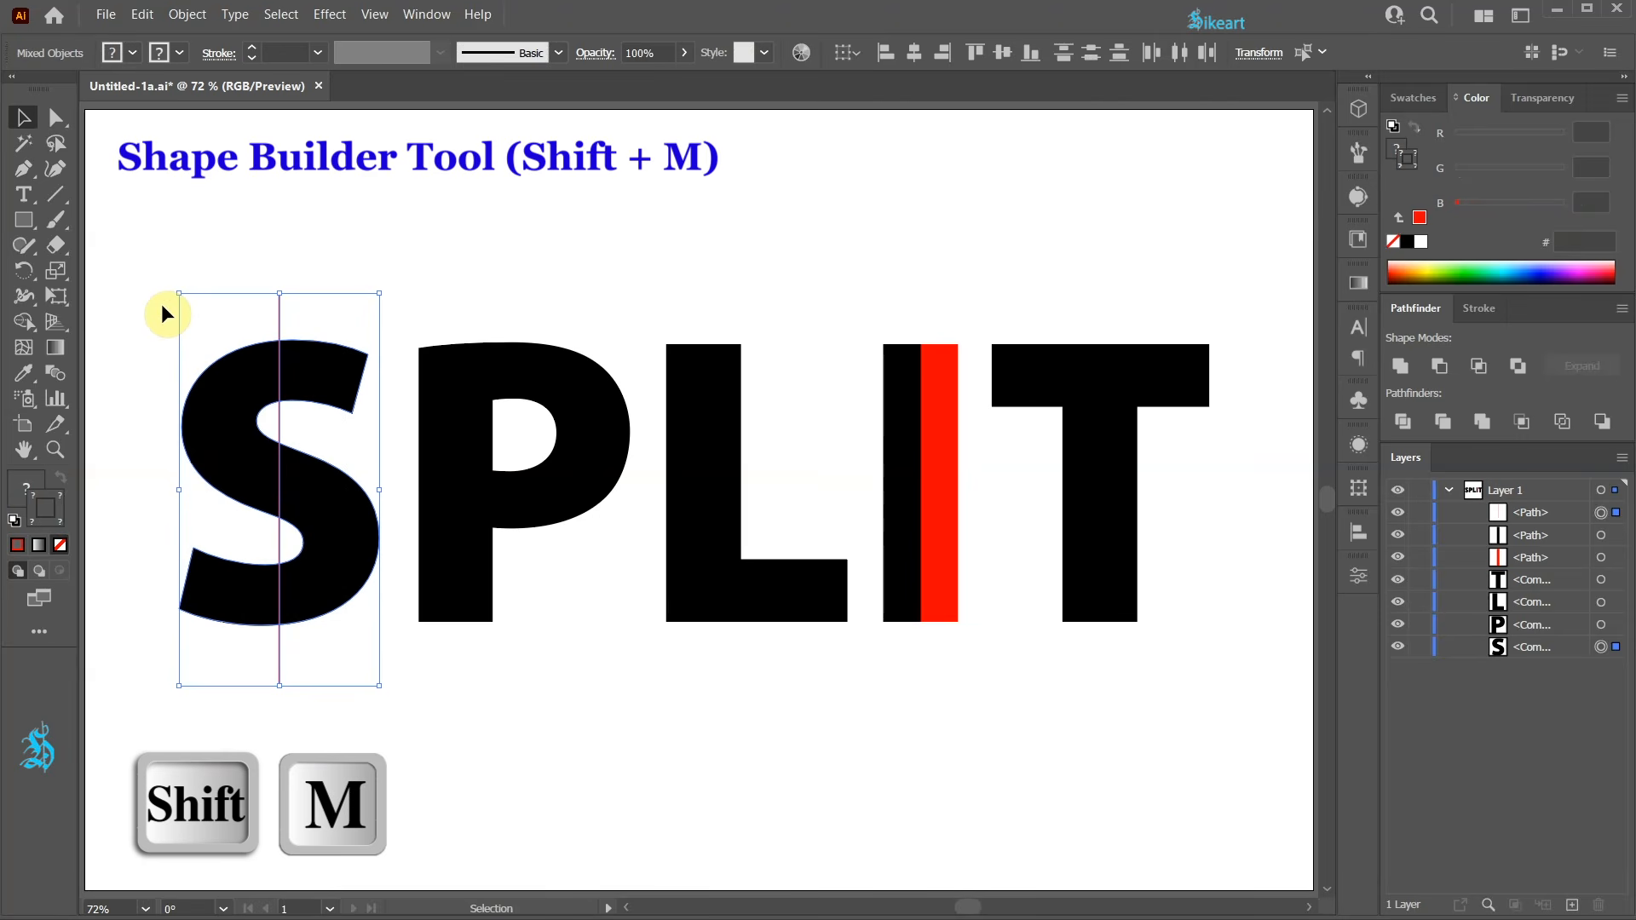
pyautogui.click(25, 324)
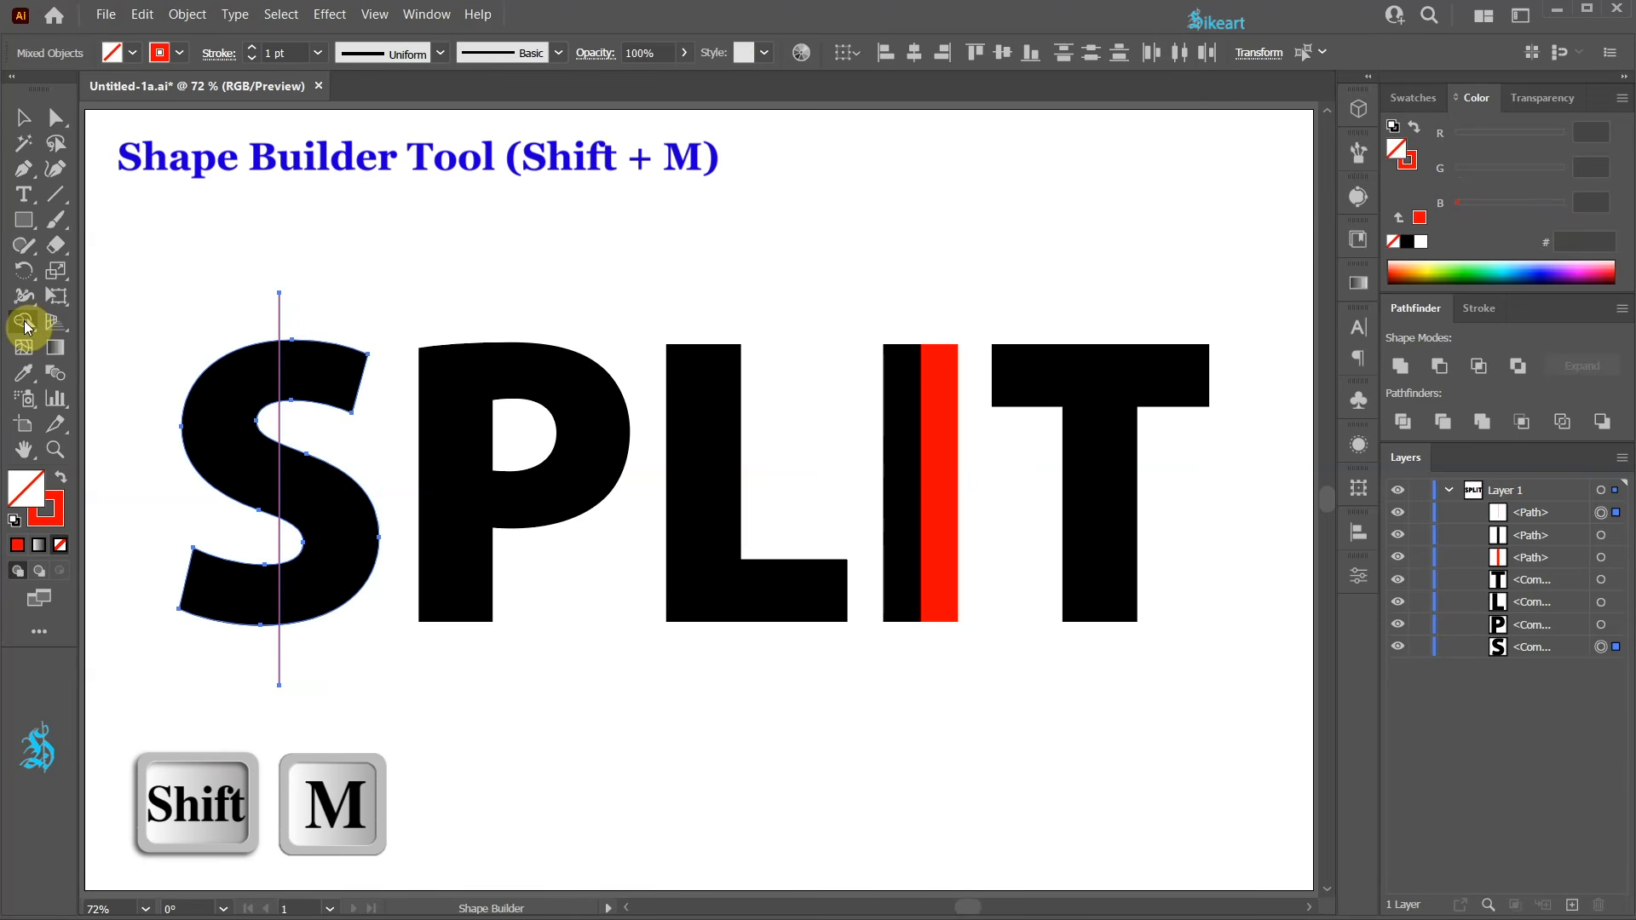
pyautogui.click(1417, 99)
pyautogui.click(1460, 168)
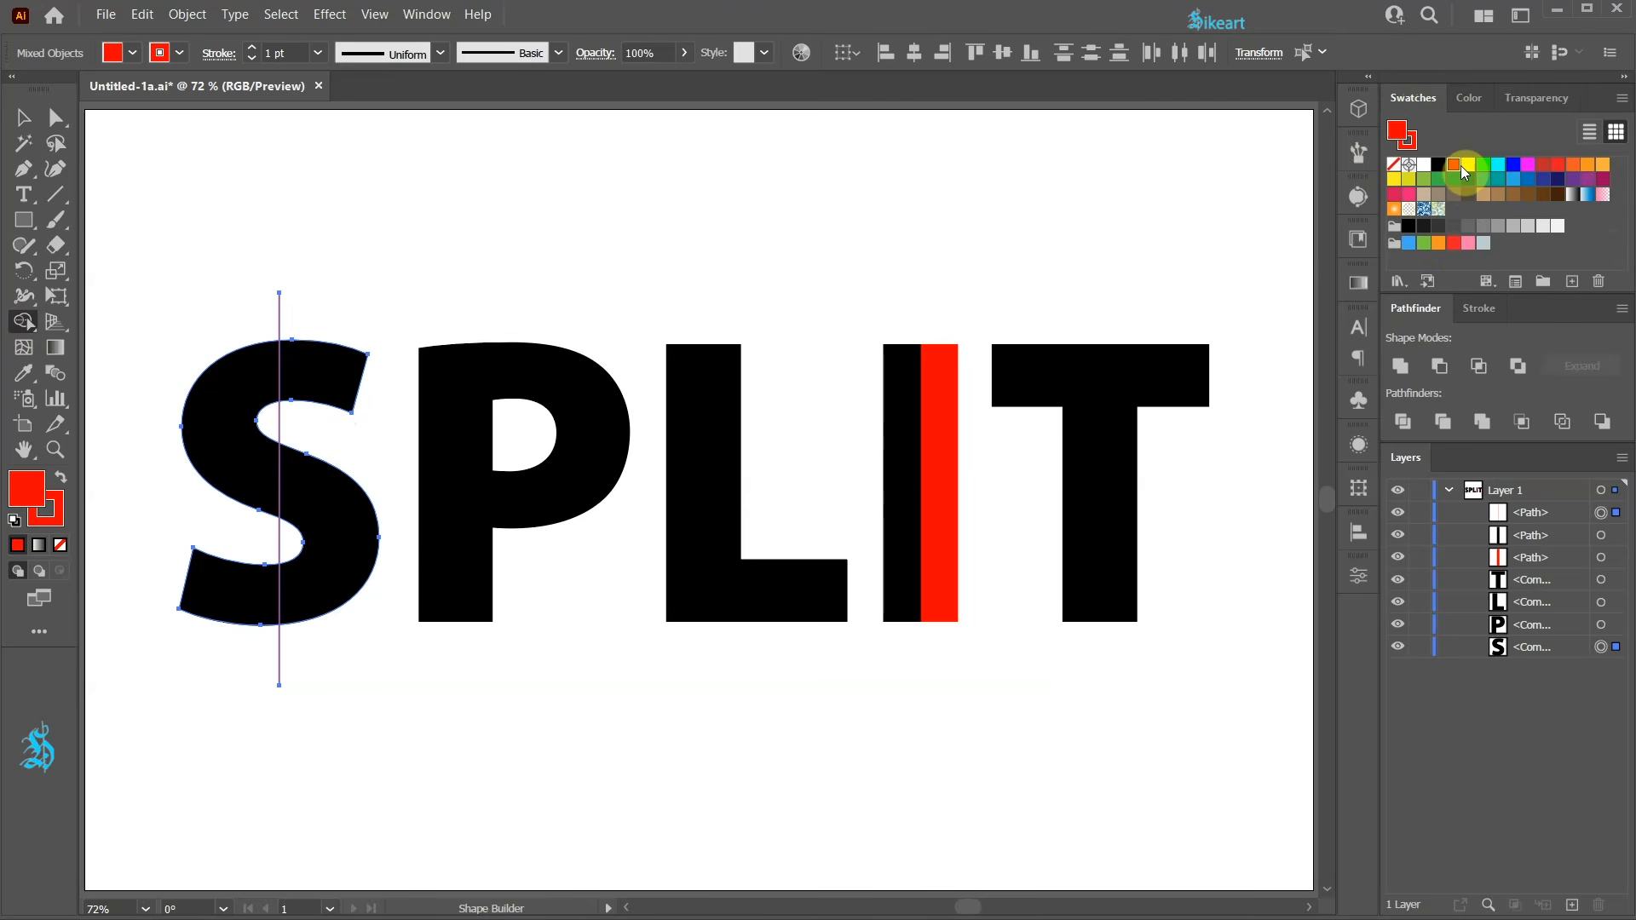
pyautogui.click(219, 411)
pyautogui.click(218, 579)
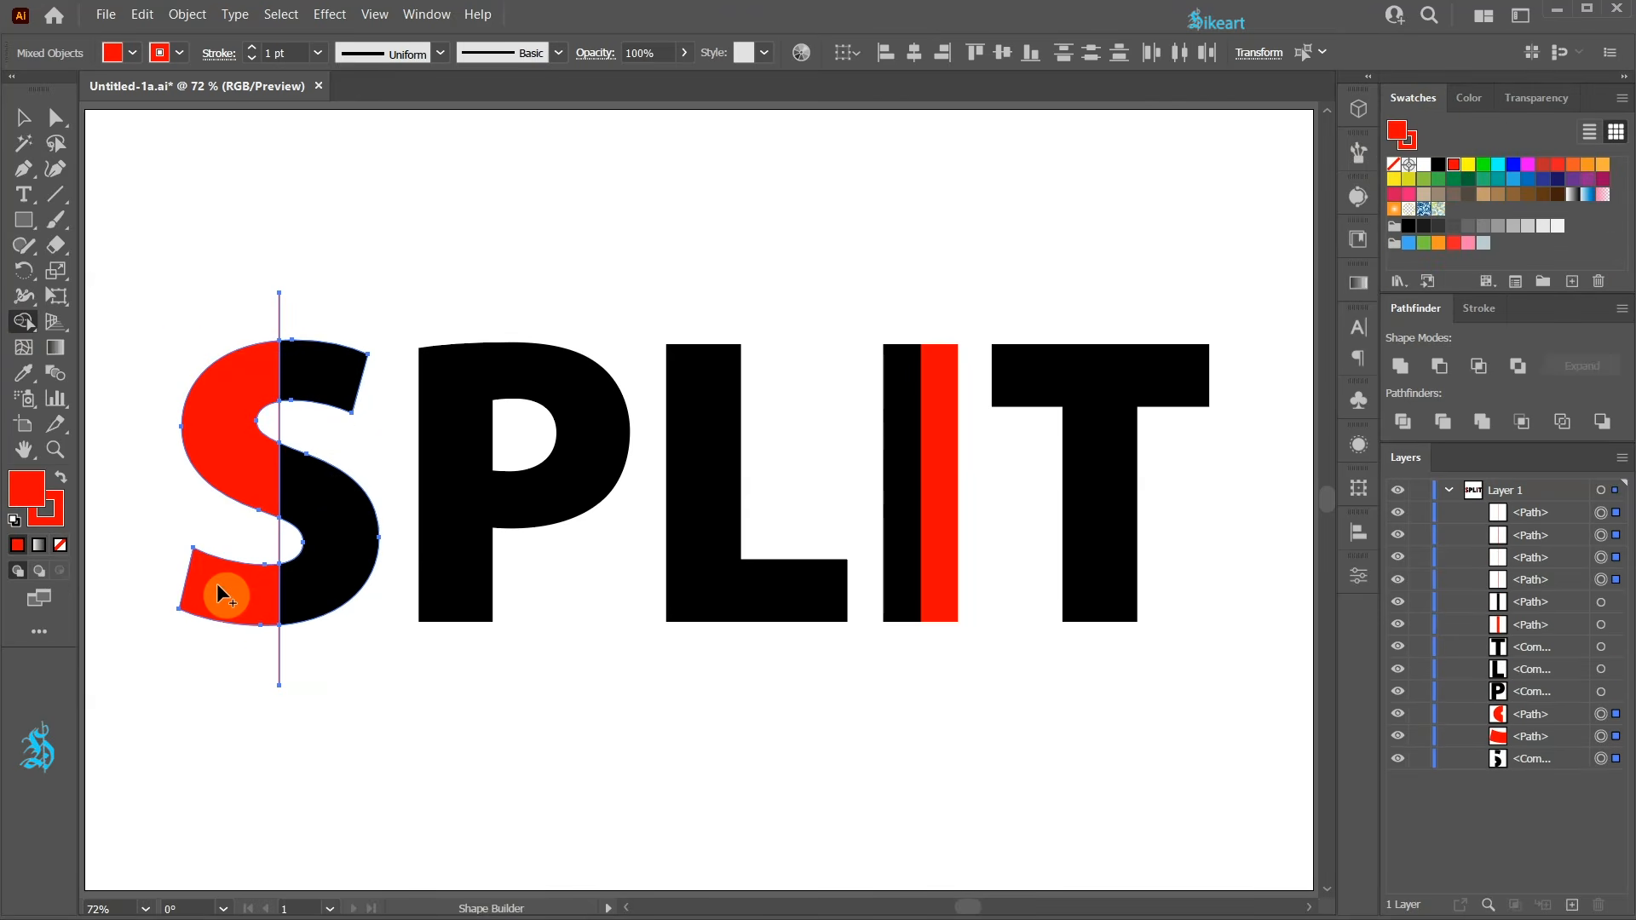
# Switch the fill to black and use Shape Builder to merge the S's right pieces into one black shape.
pyautogui.click(1435, 166)
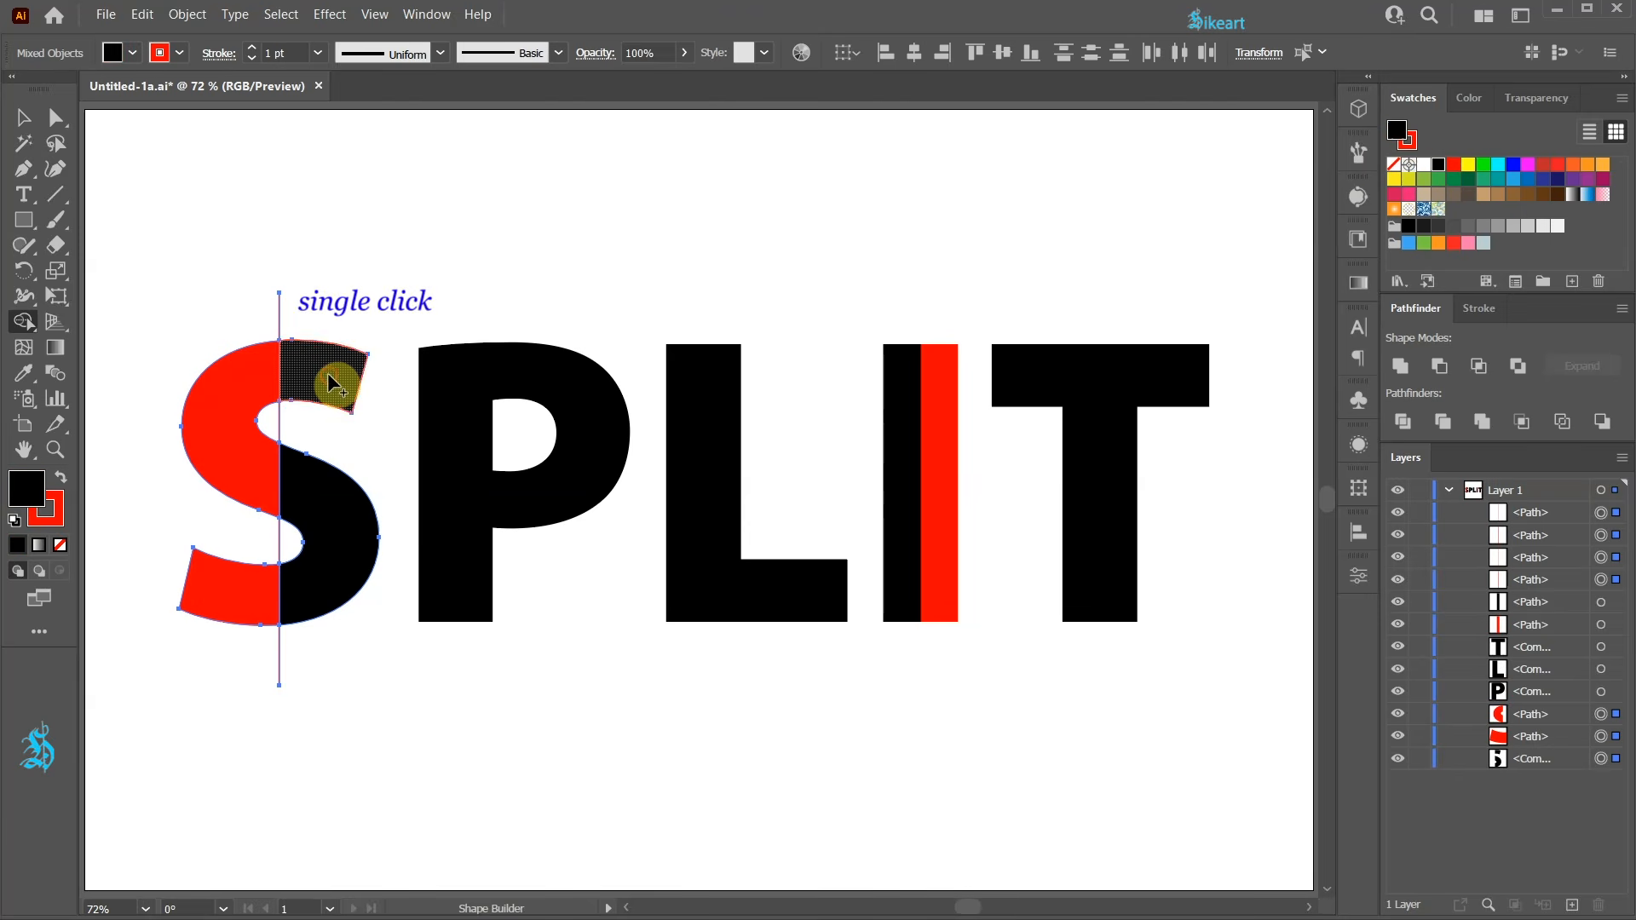
pyautogui.click(315, 515)
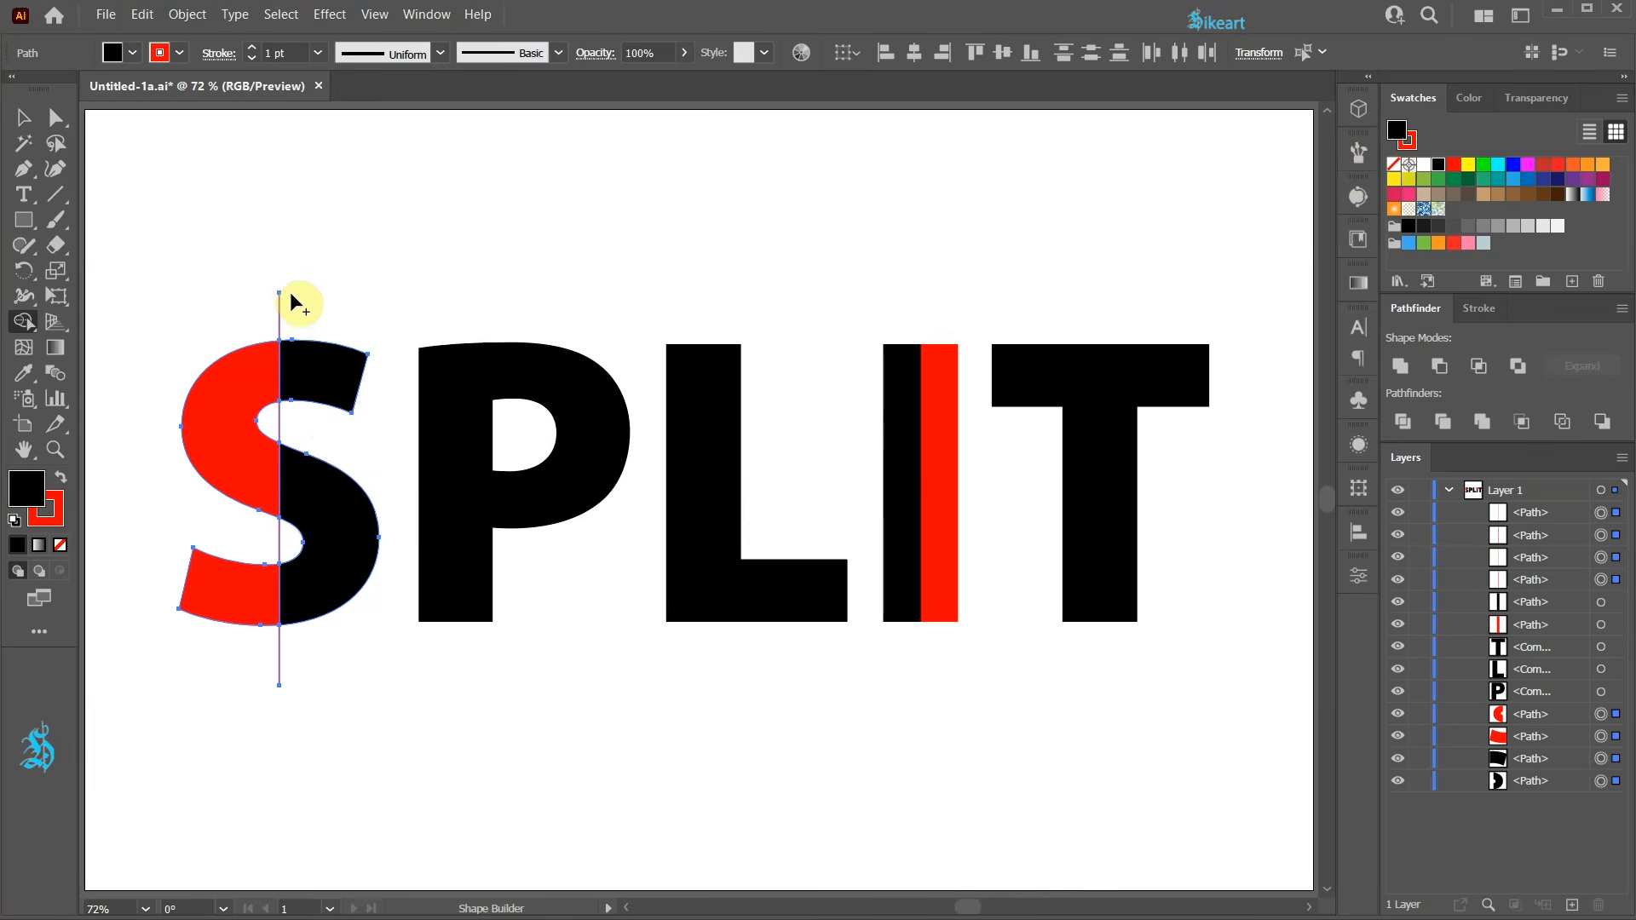
# Remove the red dividing line from the S, erasing its top segment with Shape Builder and deleting the remaining segments.
pyautogui.press('alt')
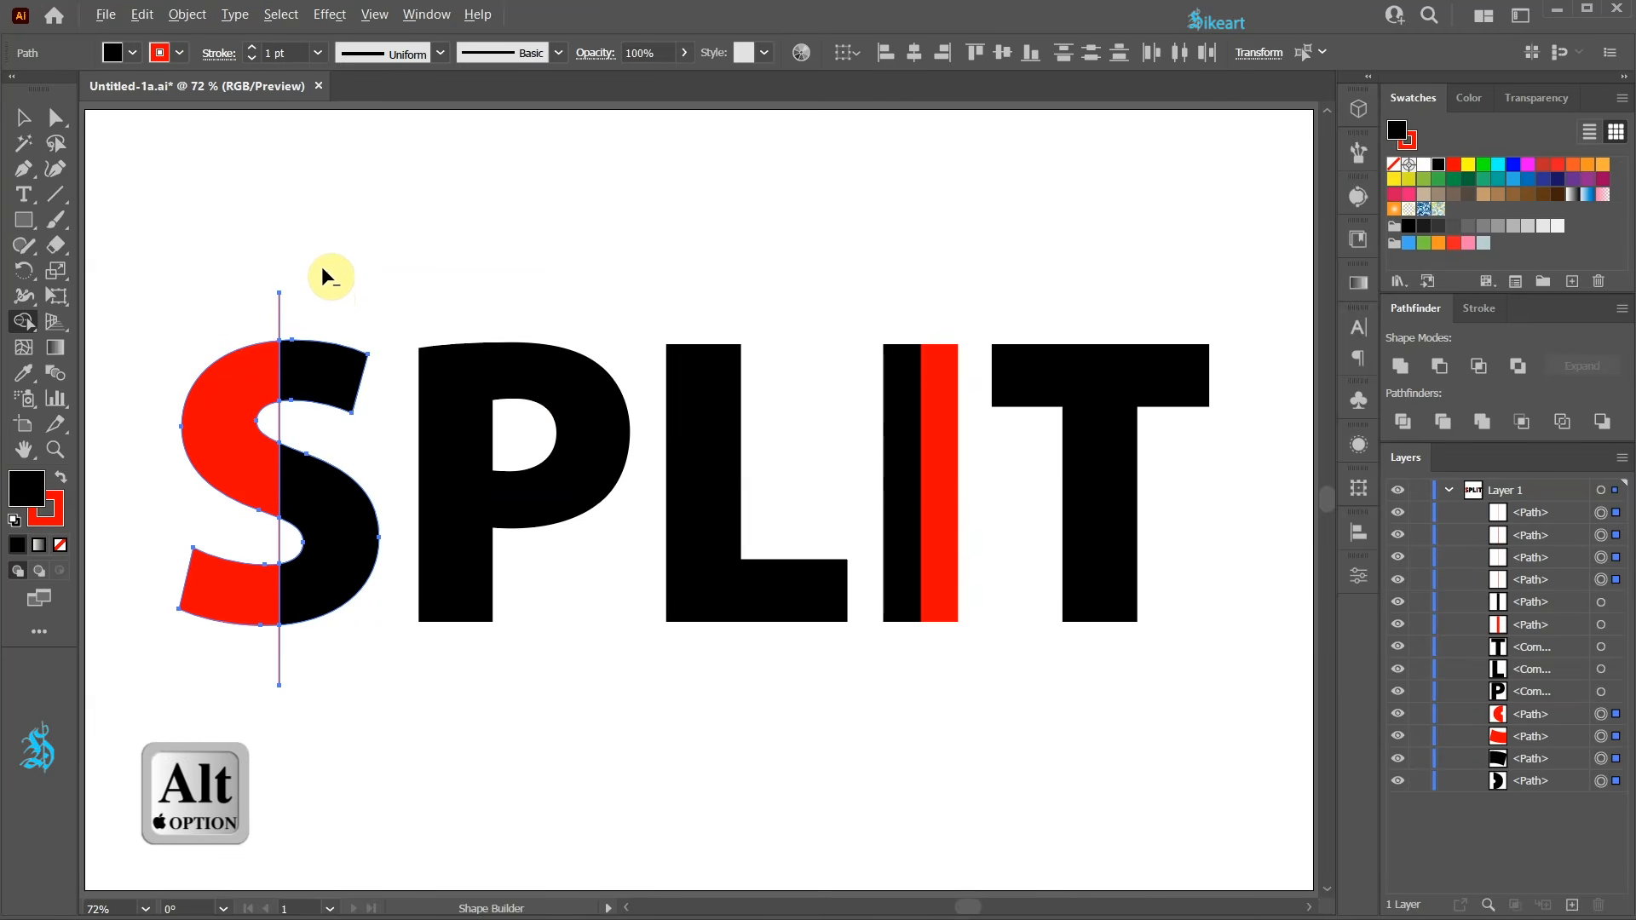
pyautogui.moveTo(308, 318); pyautogui.dragTo(236, 321)
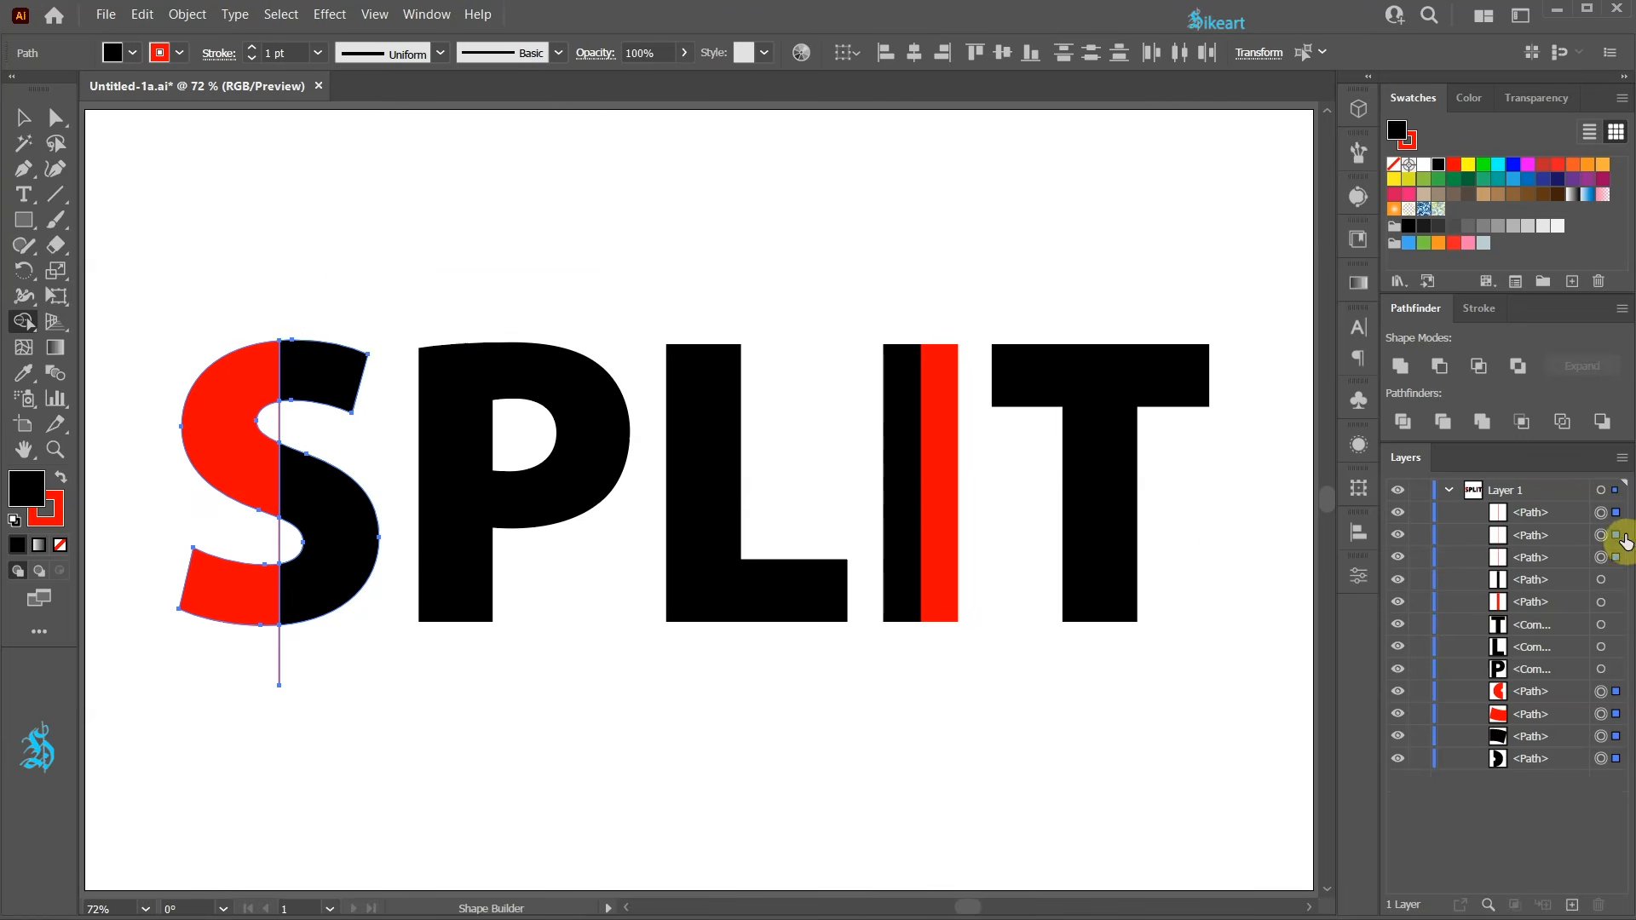
pyautogui.click(1600, 513)
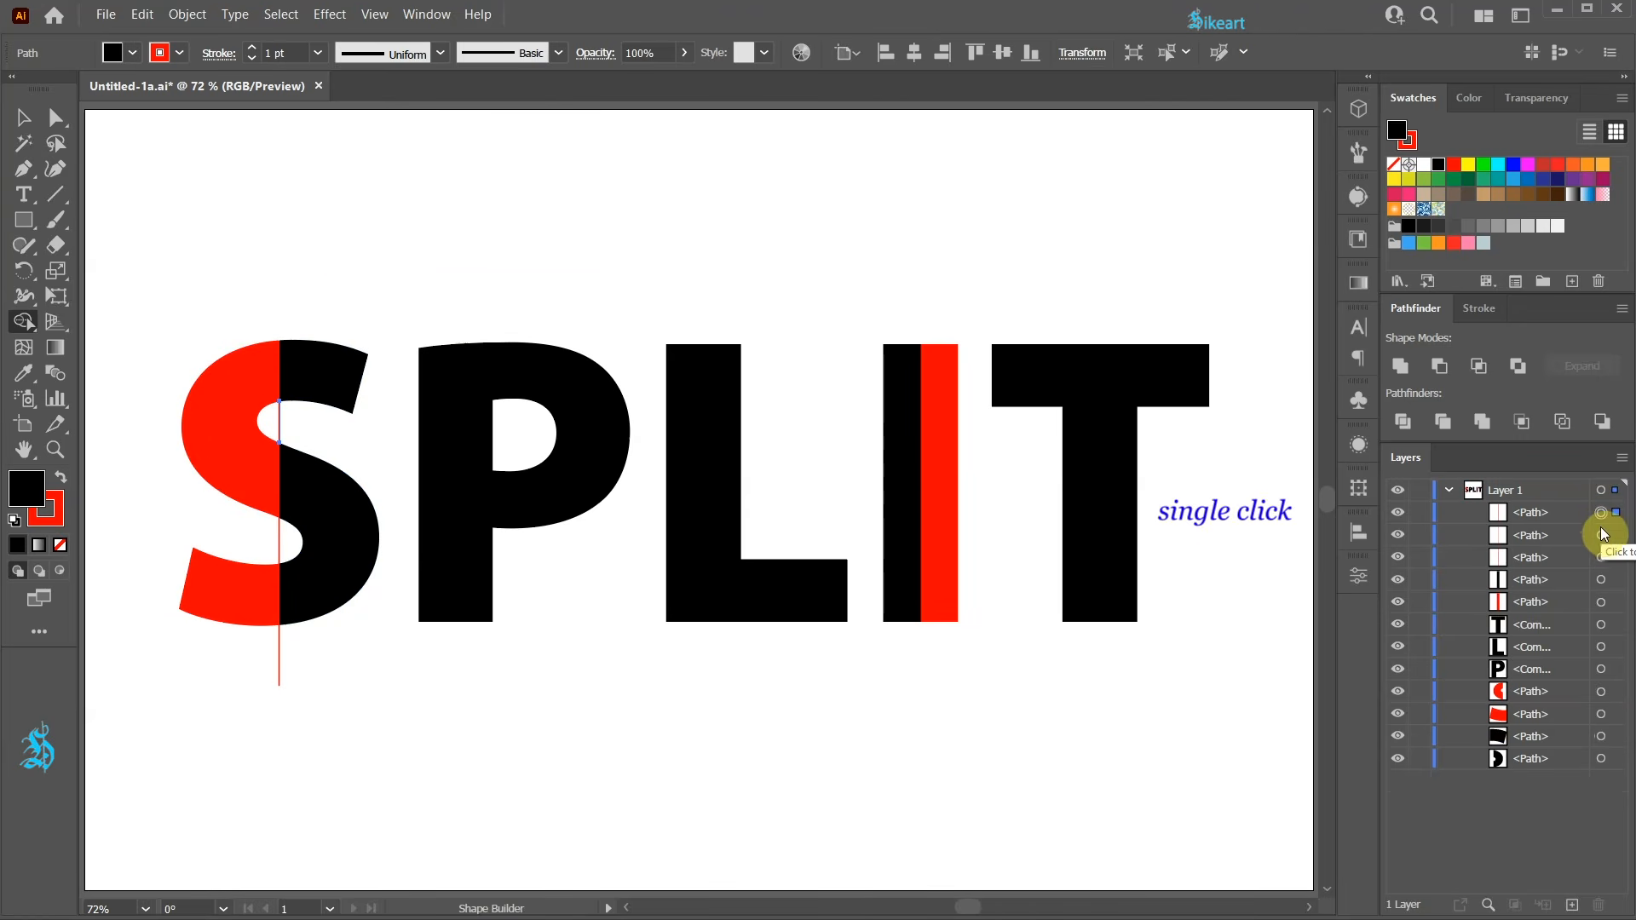
pyautogui.keyDown('shift'); pyautogui.click(1601, 535); pyautogui.keyUp('shift')
pyautogui.keyDown('shift'); pyautogui.click(1601, 557); pyautogui.keyUp('shift')
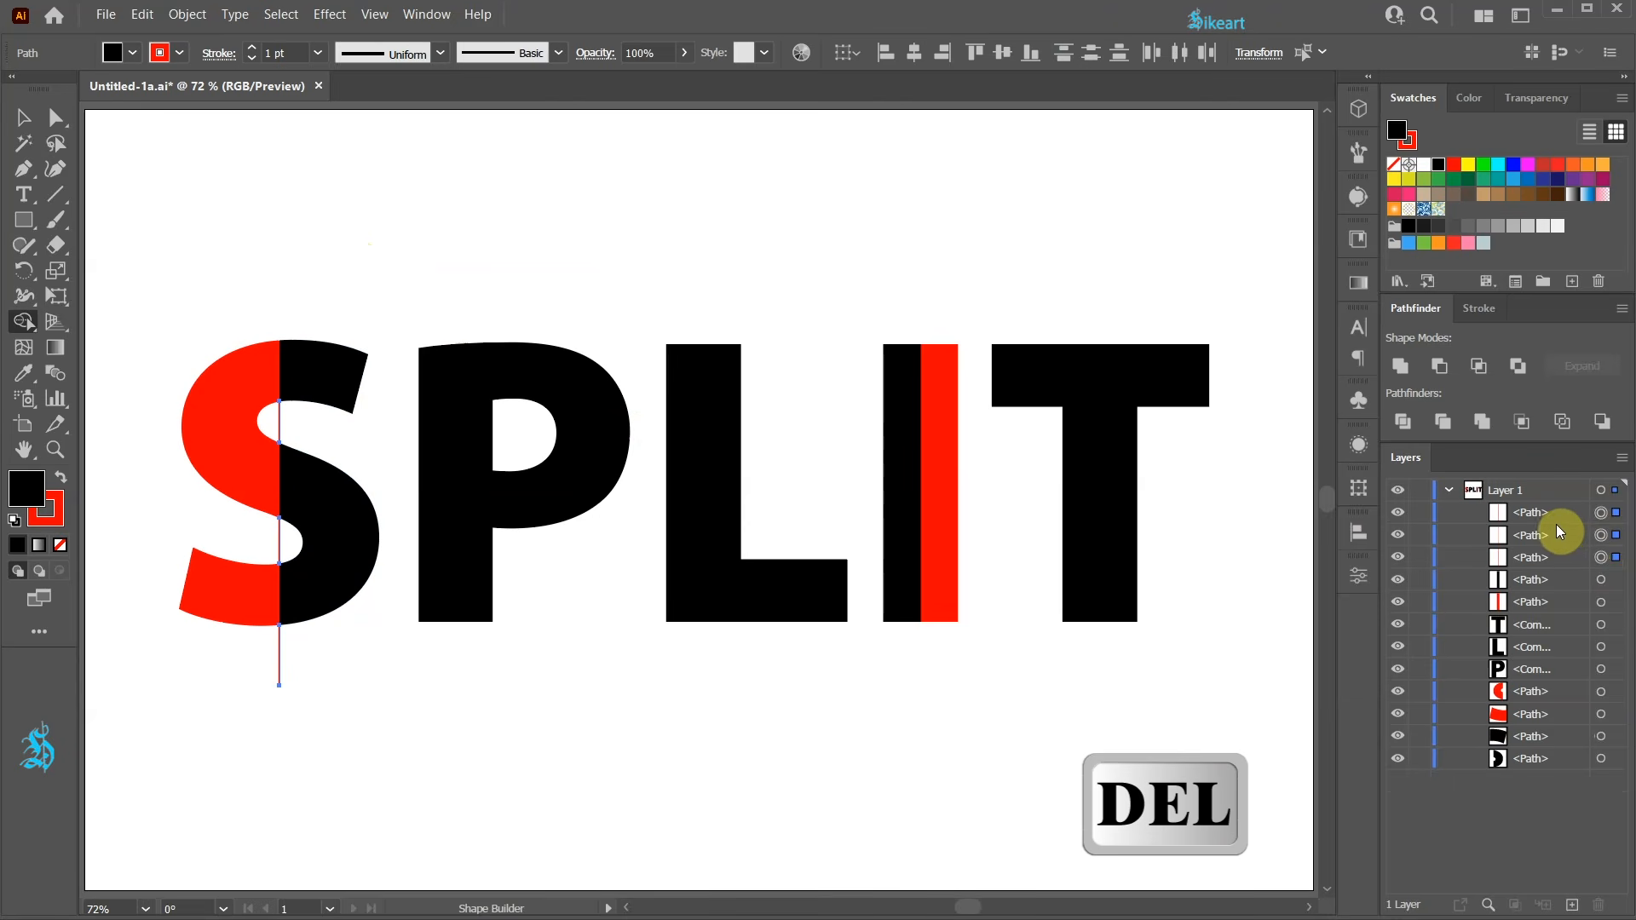
pyautogui.press('Delete')
pyautogui.press('v')
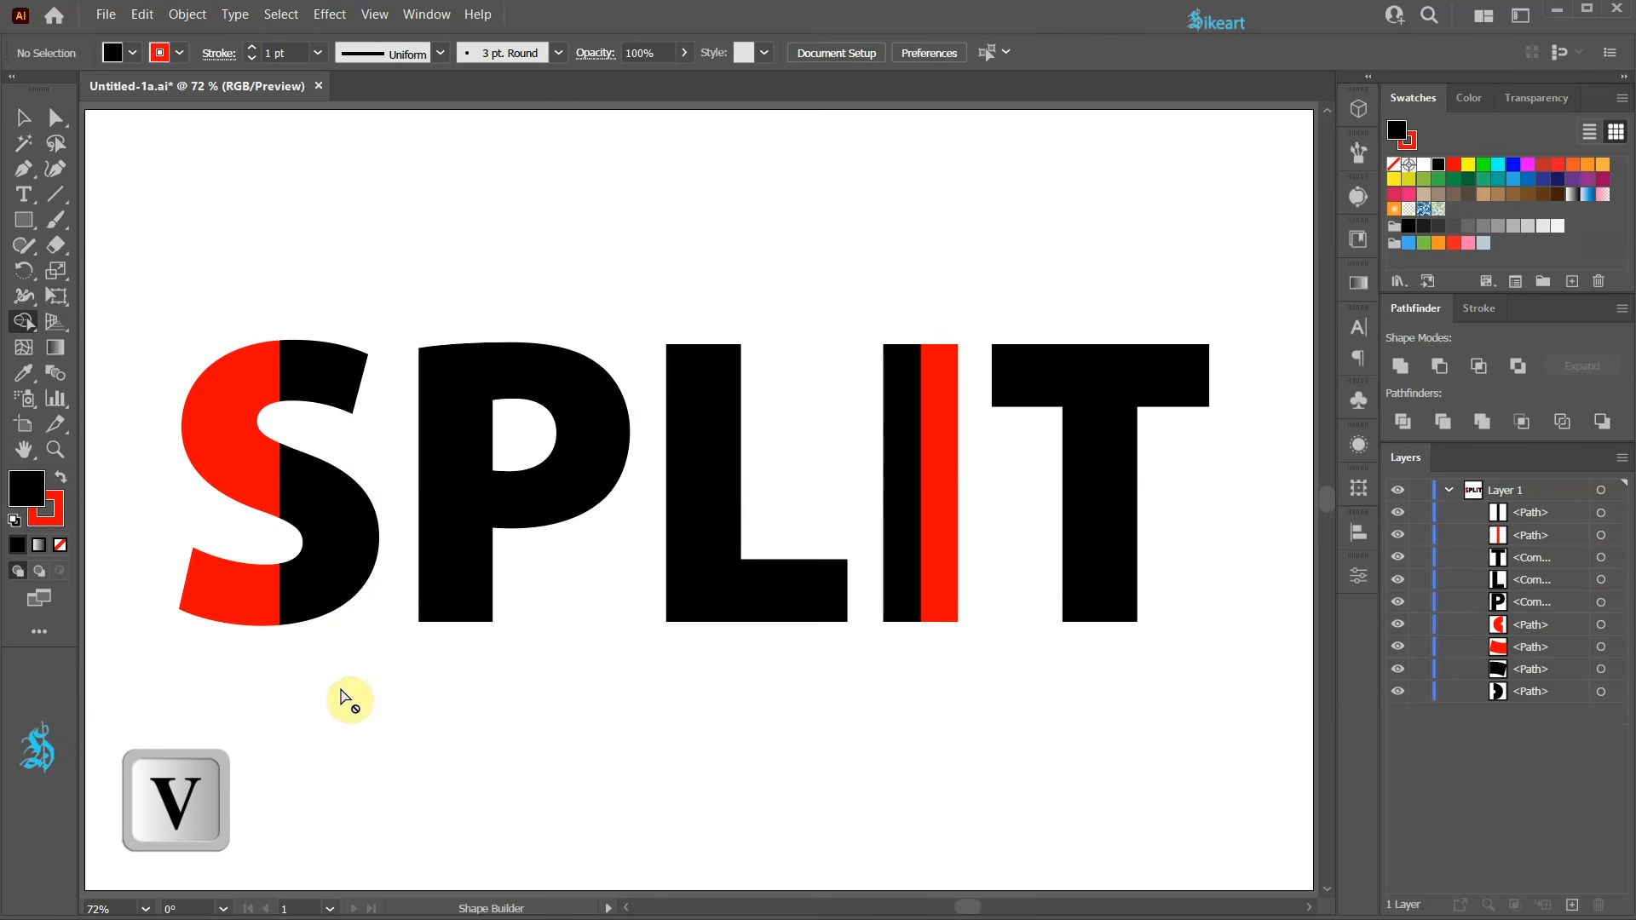
# Group the red left pieces of the S together, then group the black right pieces together.
pyautogui.moveTo(146, 329); pyautogui.dragTo(255, 630)
pyautogui.hotkey('ctrl', 'g')
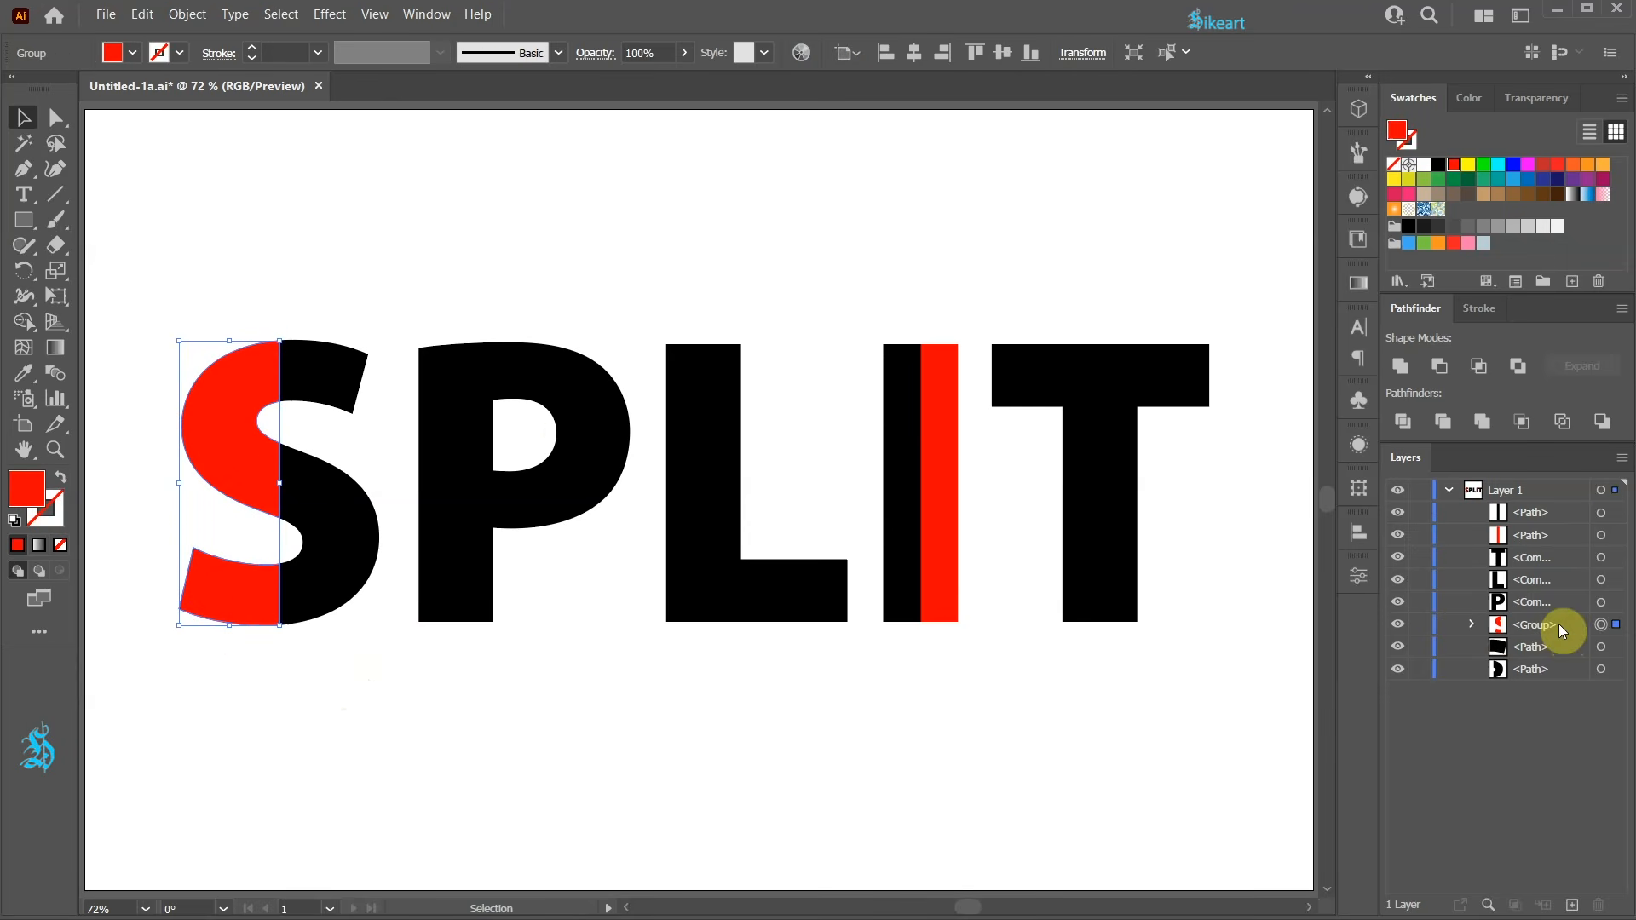
pyautogui.moveTo(310, 317); pyautogui.dragTo(350, 584)
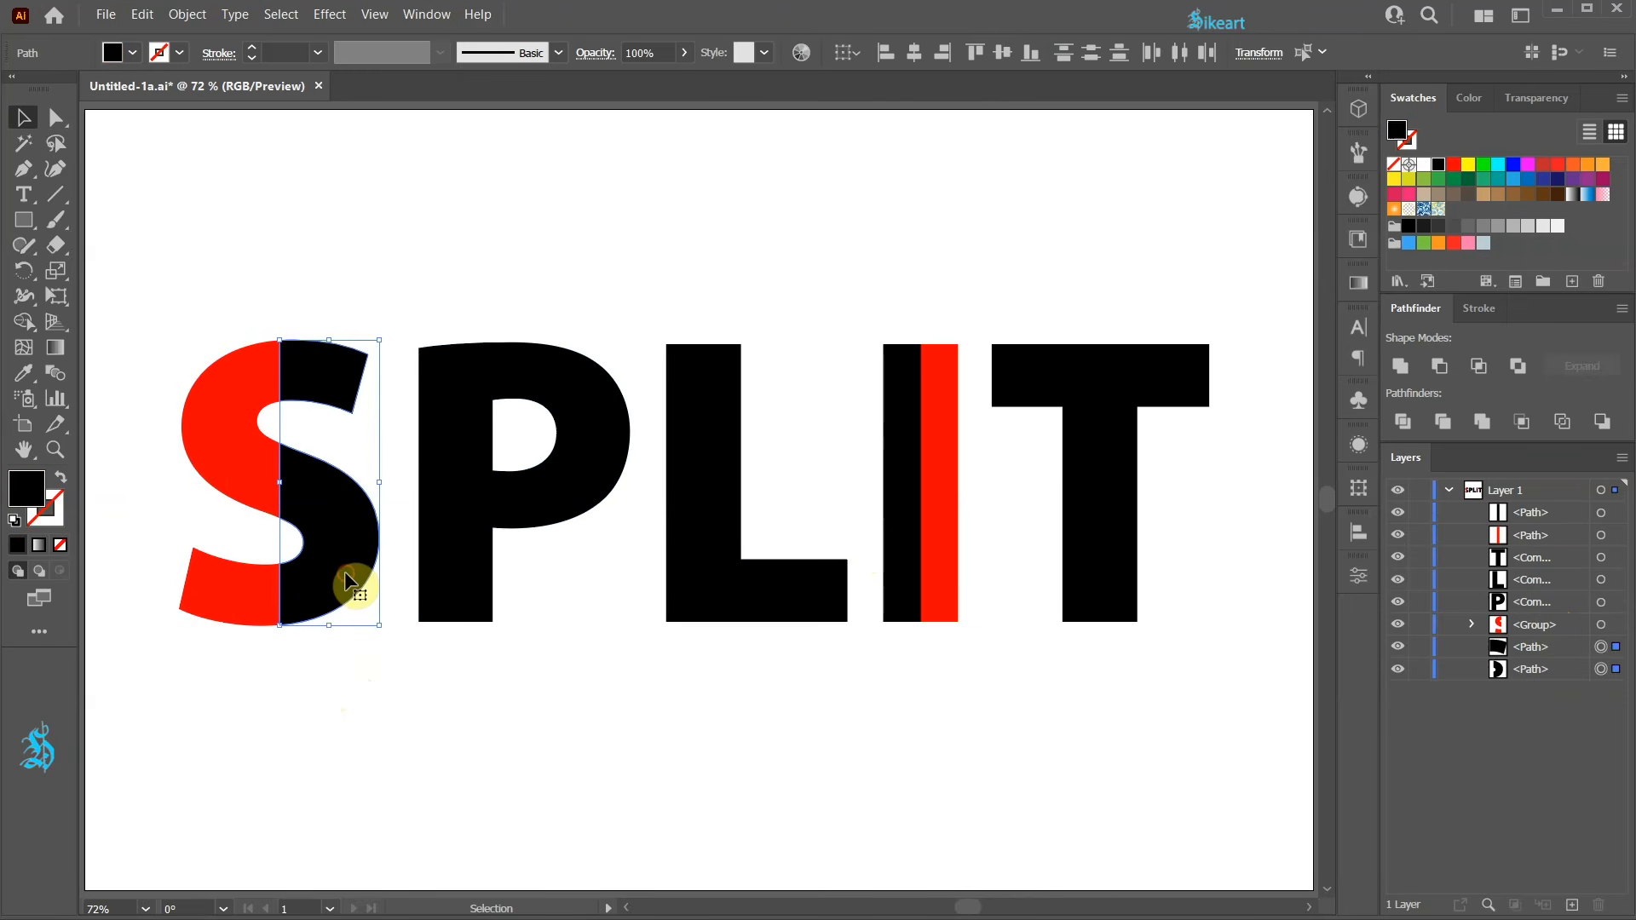
pyautogui.hotkey('ctrl', 'g')
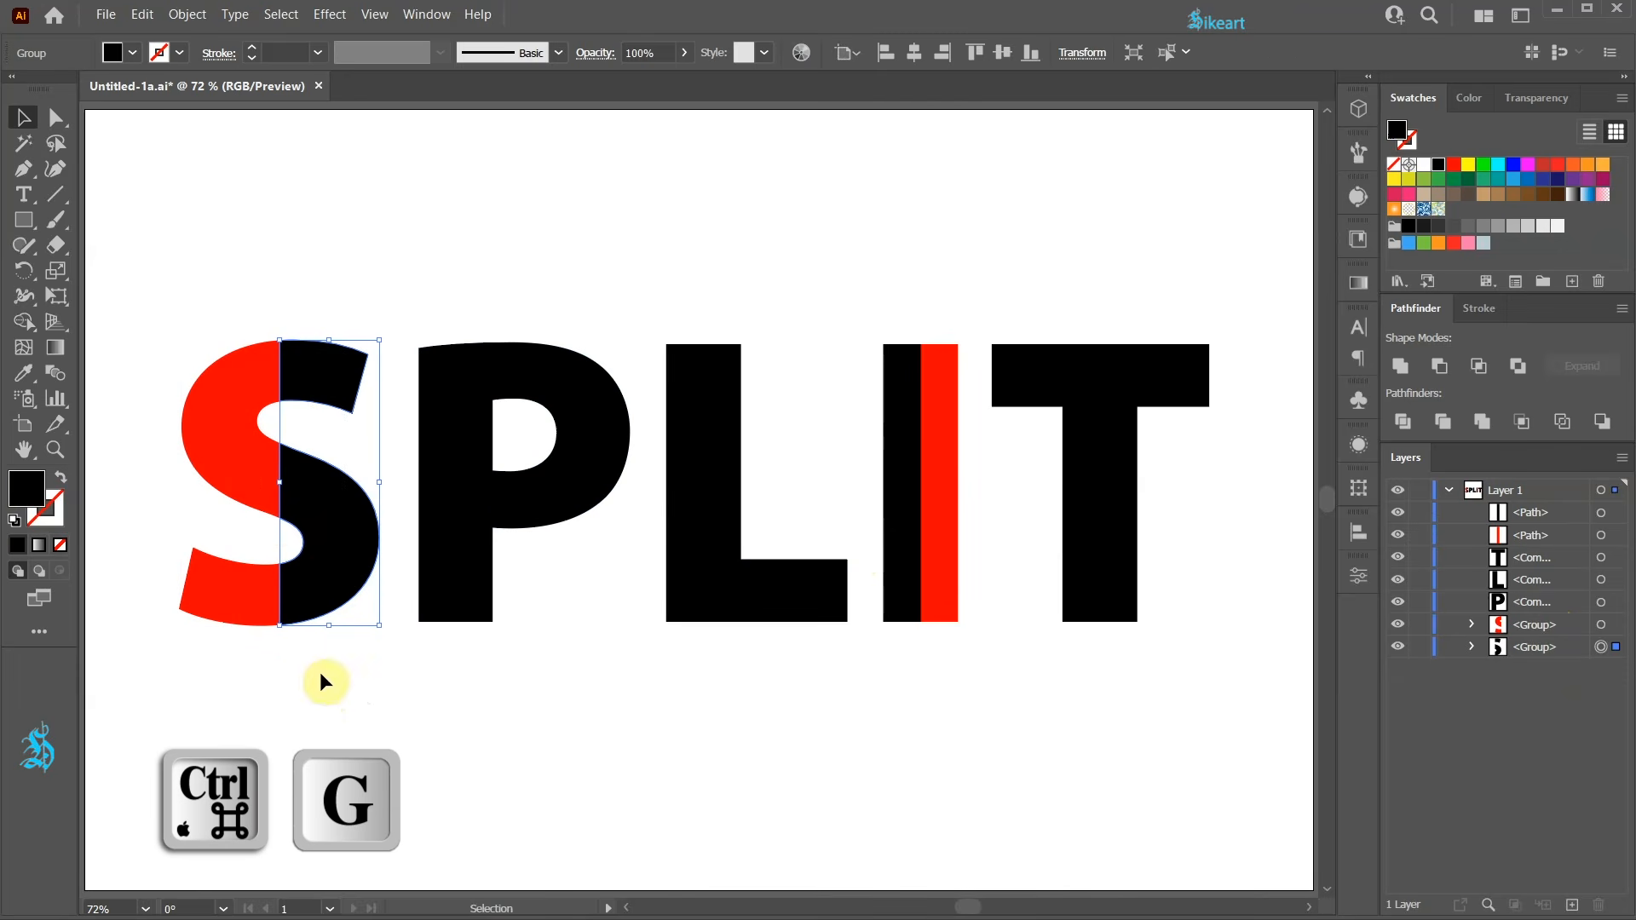
pyautogui.click(248, 475)
pyautogui.moveTo(248, 474); pyautogui.dragTo(235, 477)
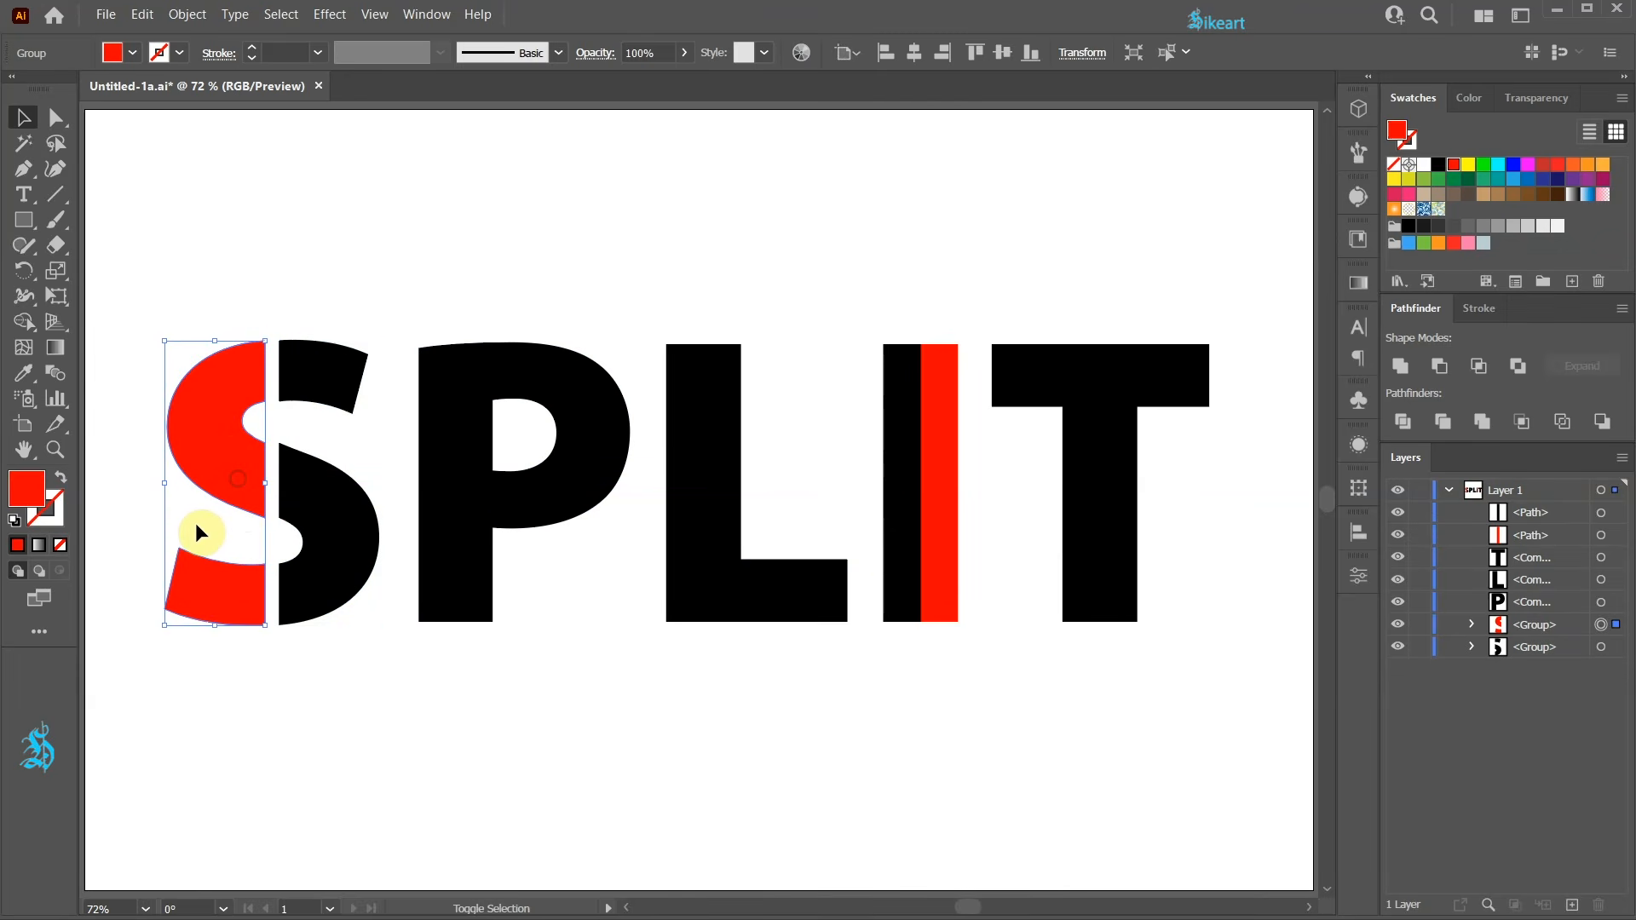
pyautogui.hotkey('ctrl', 'z')
pyautogui.click(289, 735)
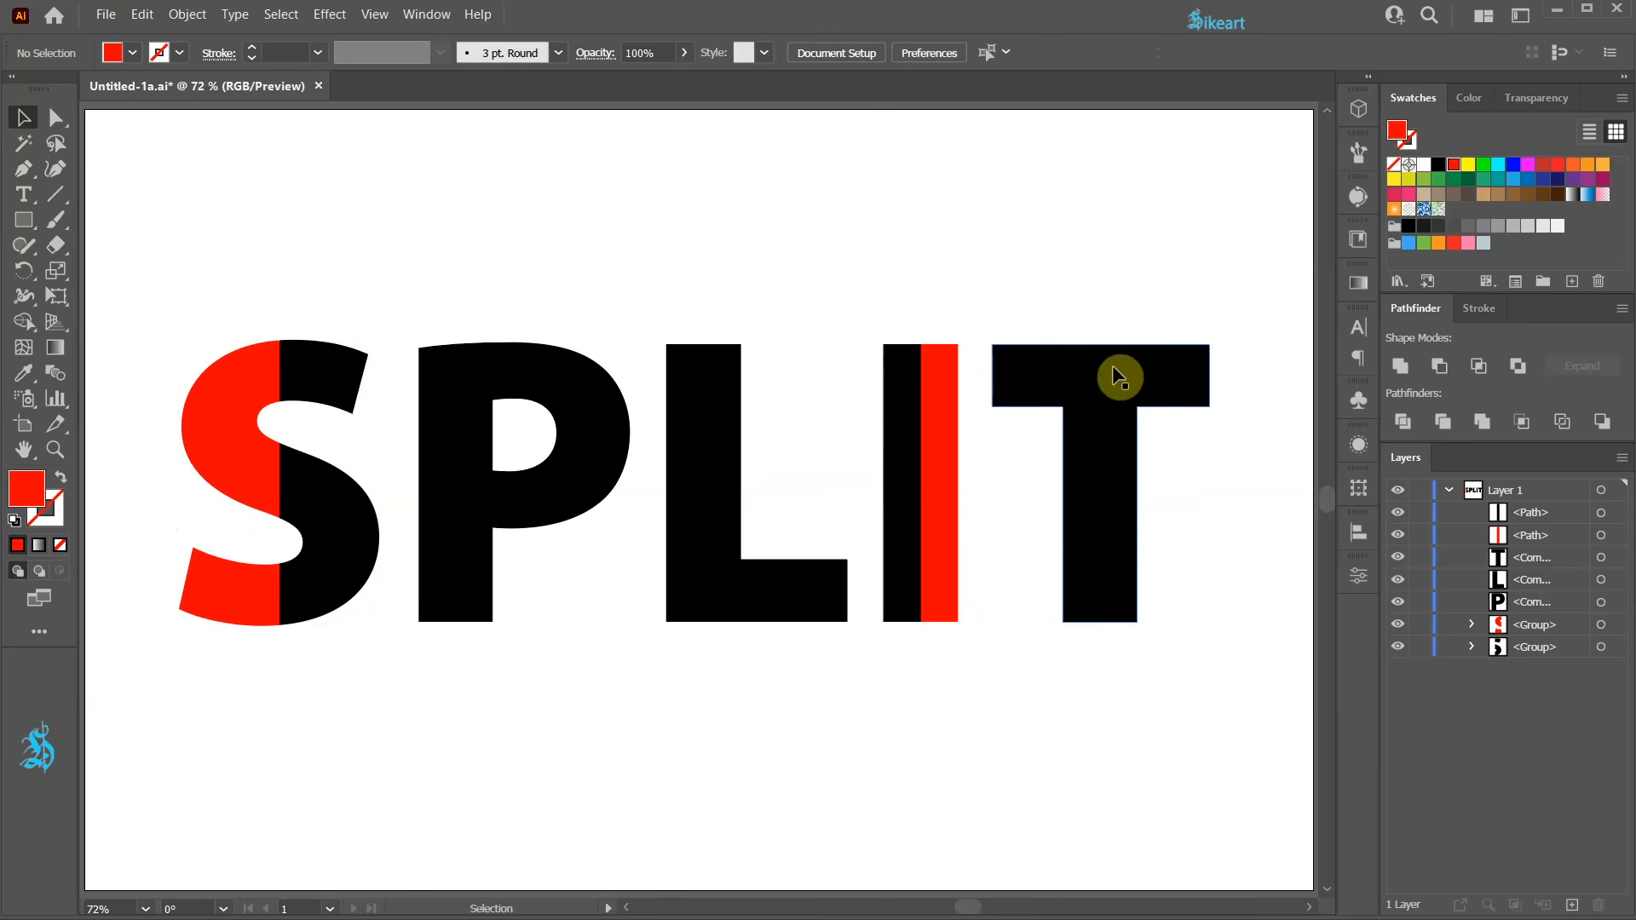
# Draw a vertical line with the Pen tool through the T, extending above and below it.
pyautogui.press('p')
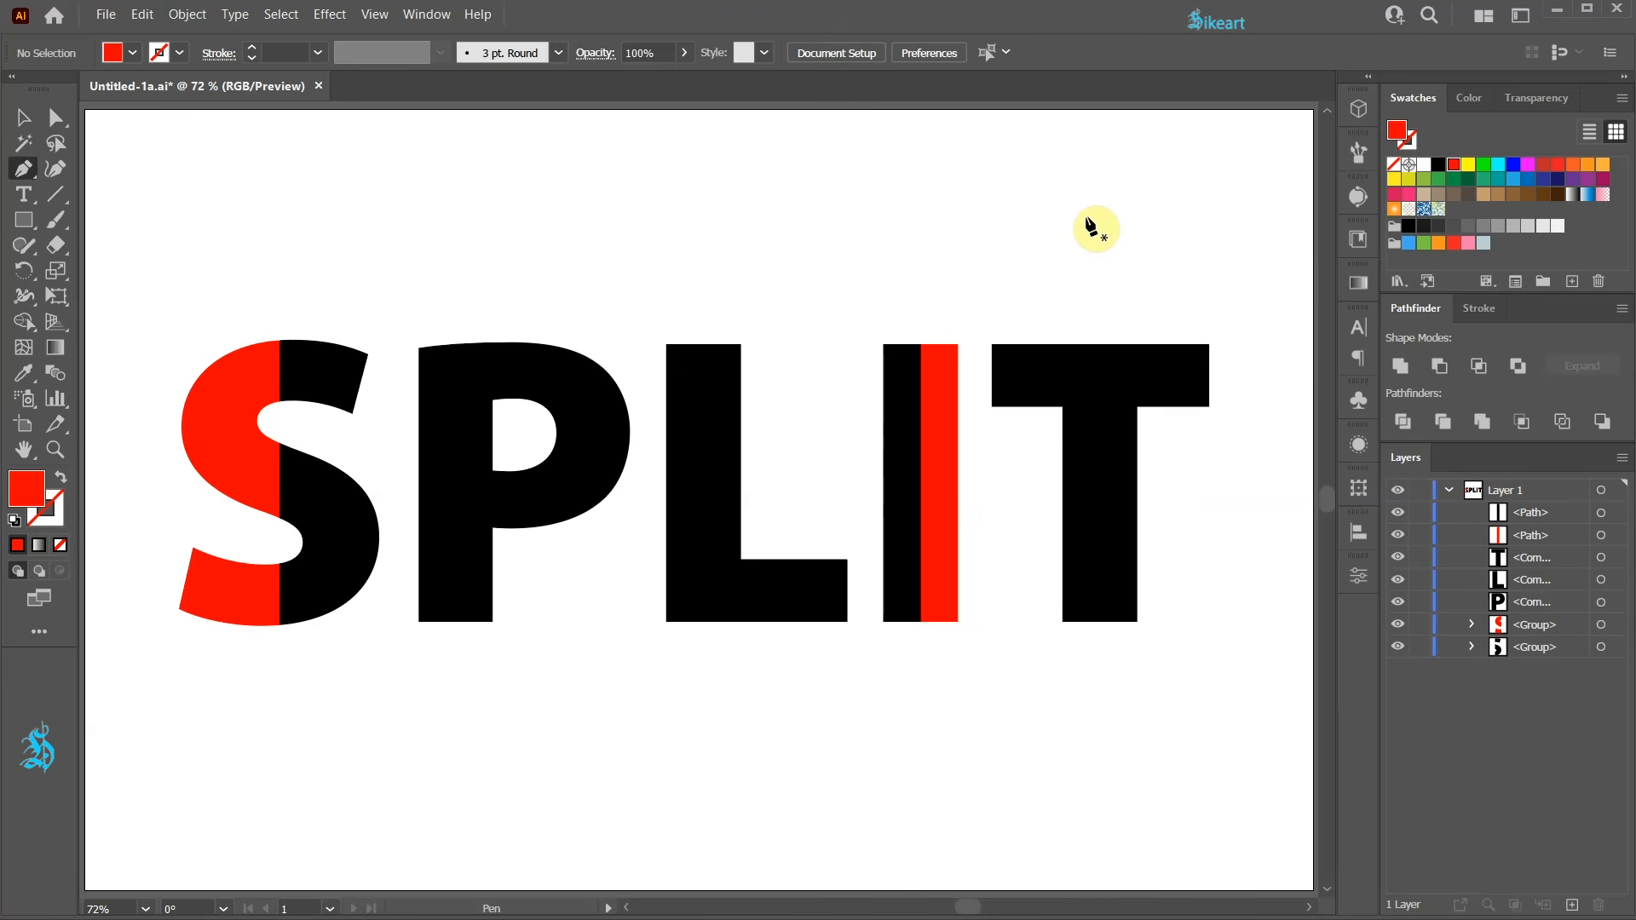
pyautogui.press('p')
pyautogui.click(1100, 268)
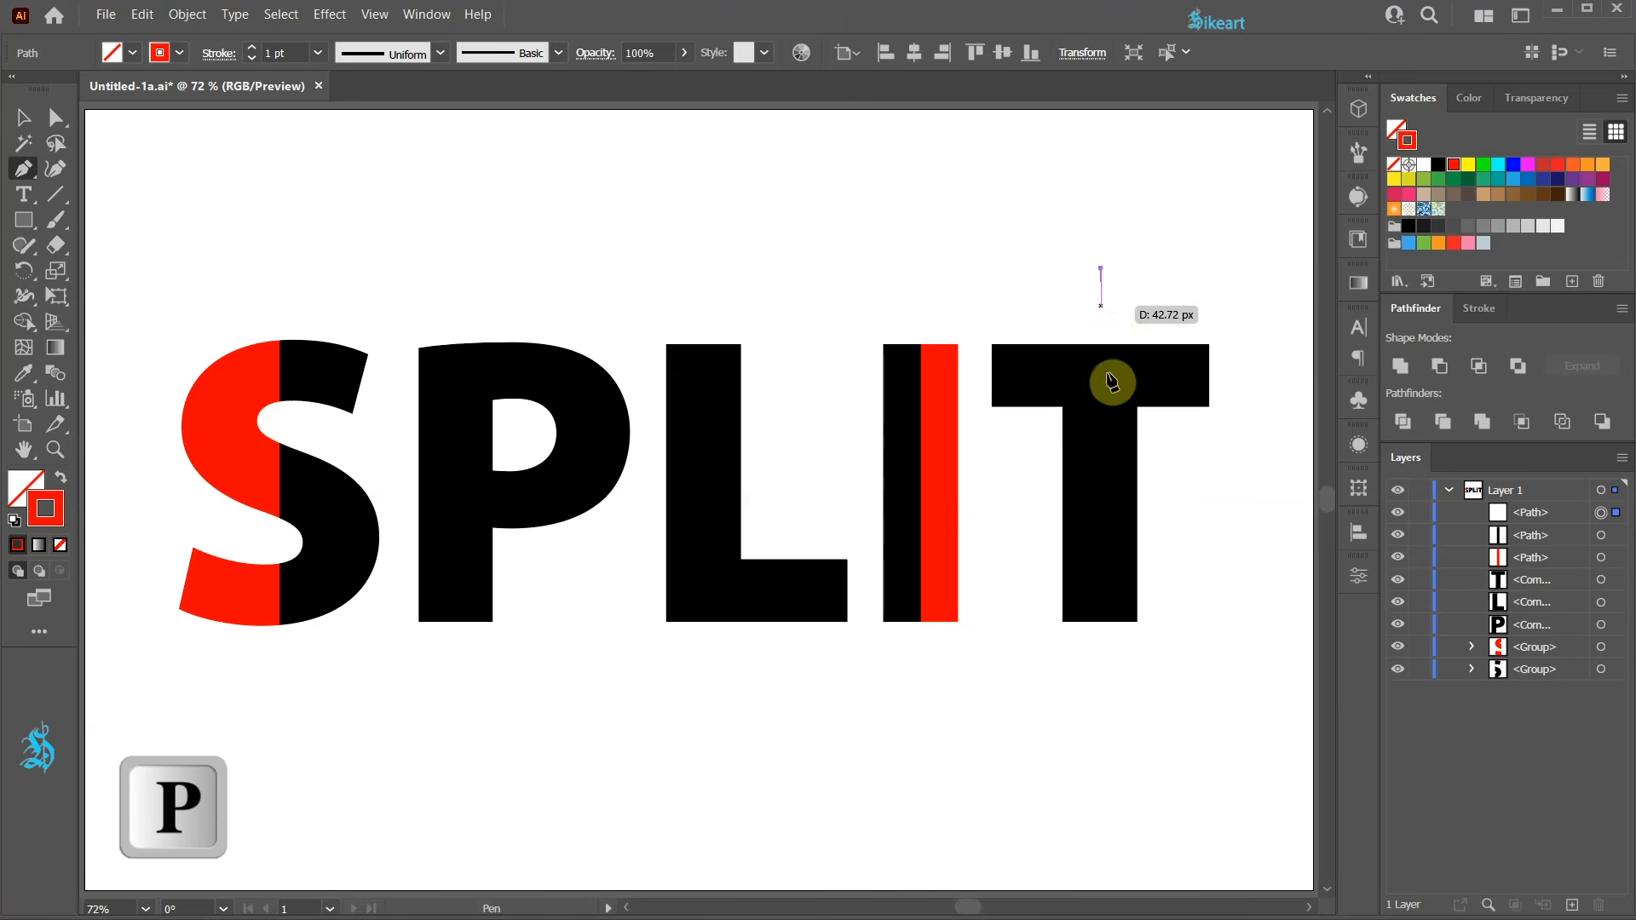
pyautogui.keyDown('shift'); pyautogui.click(1106, 641); pyautogui.keyUp('shift')
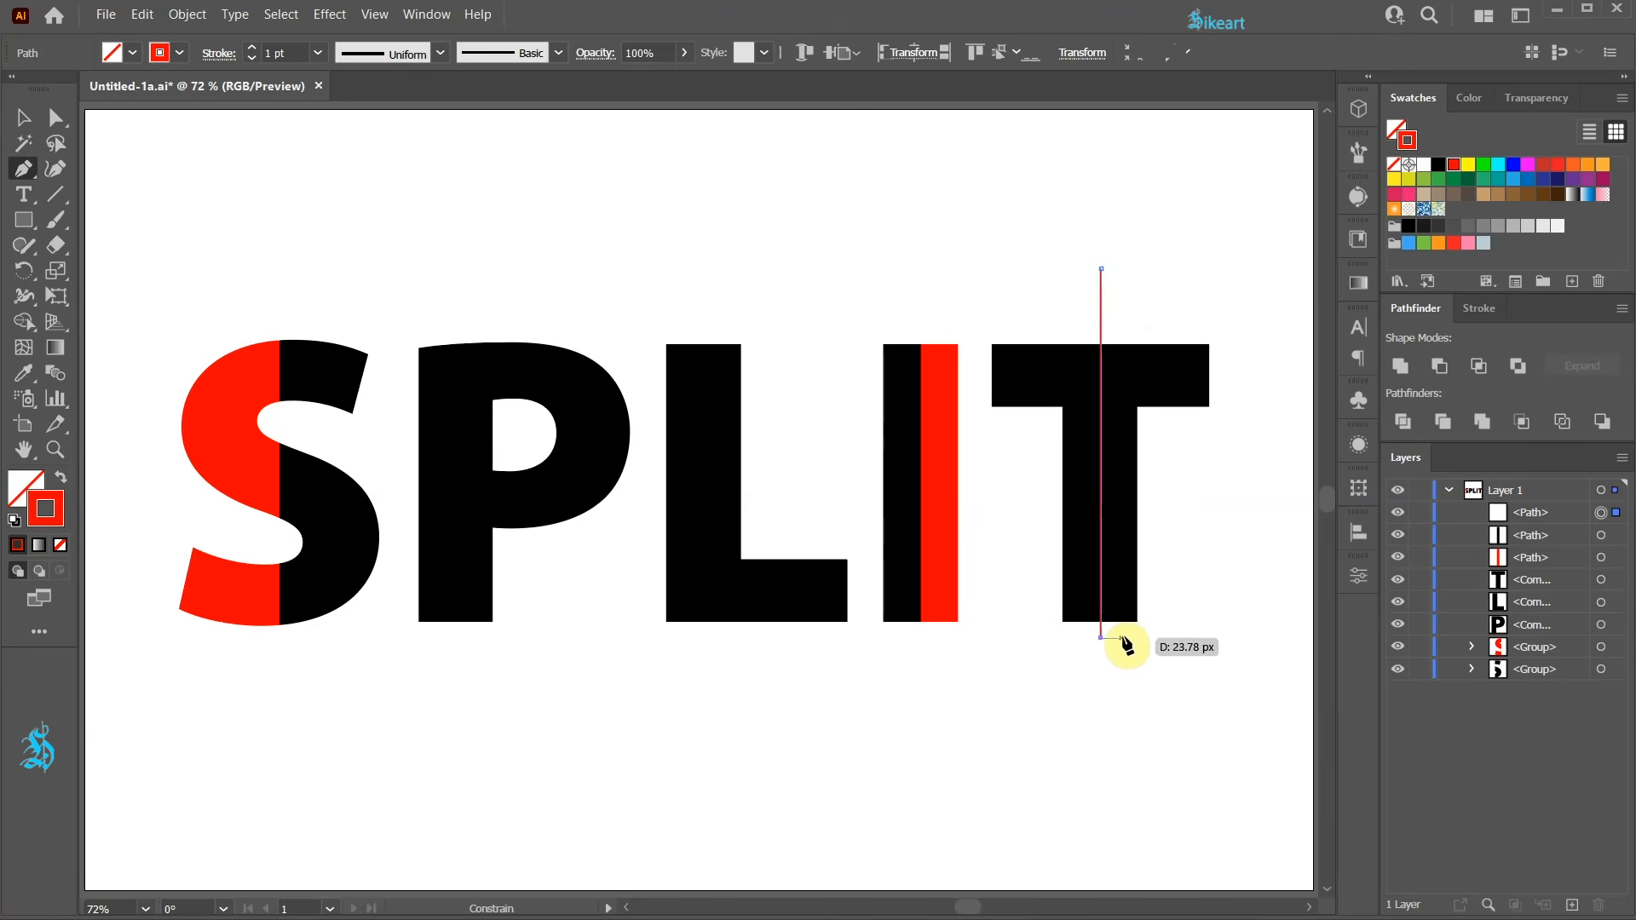
pyautogui.press('v')
pyautogui.click(1079, 254)
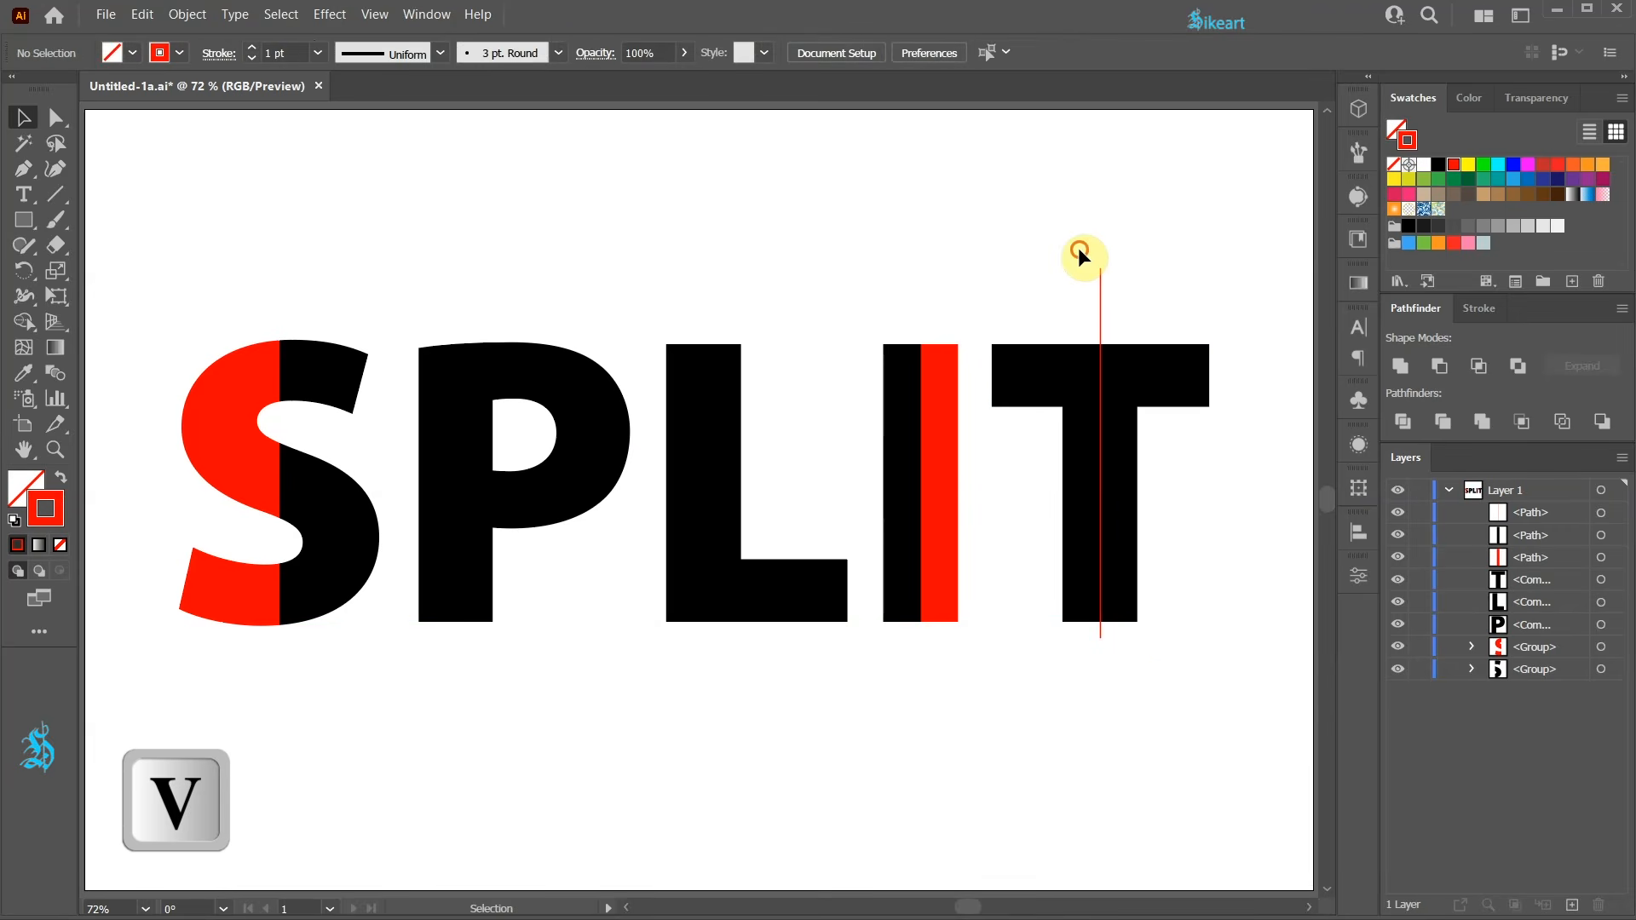
# Select the line with the T and align them on horizontal and vertical centres.
pyautogui.moveTo(1150, 298); pyautogui.dragTo(1153, 305)
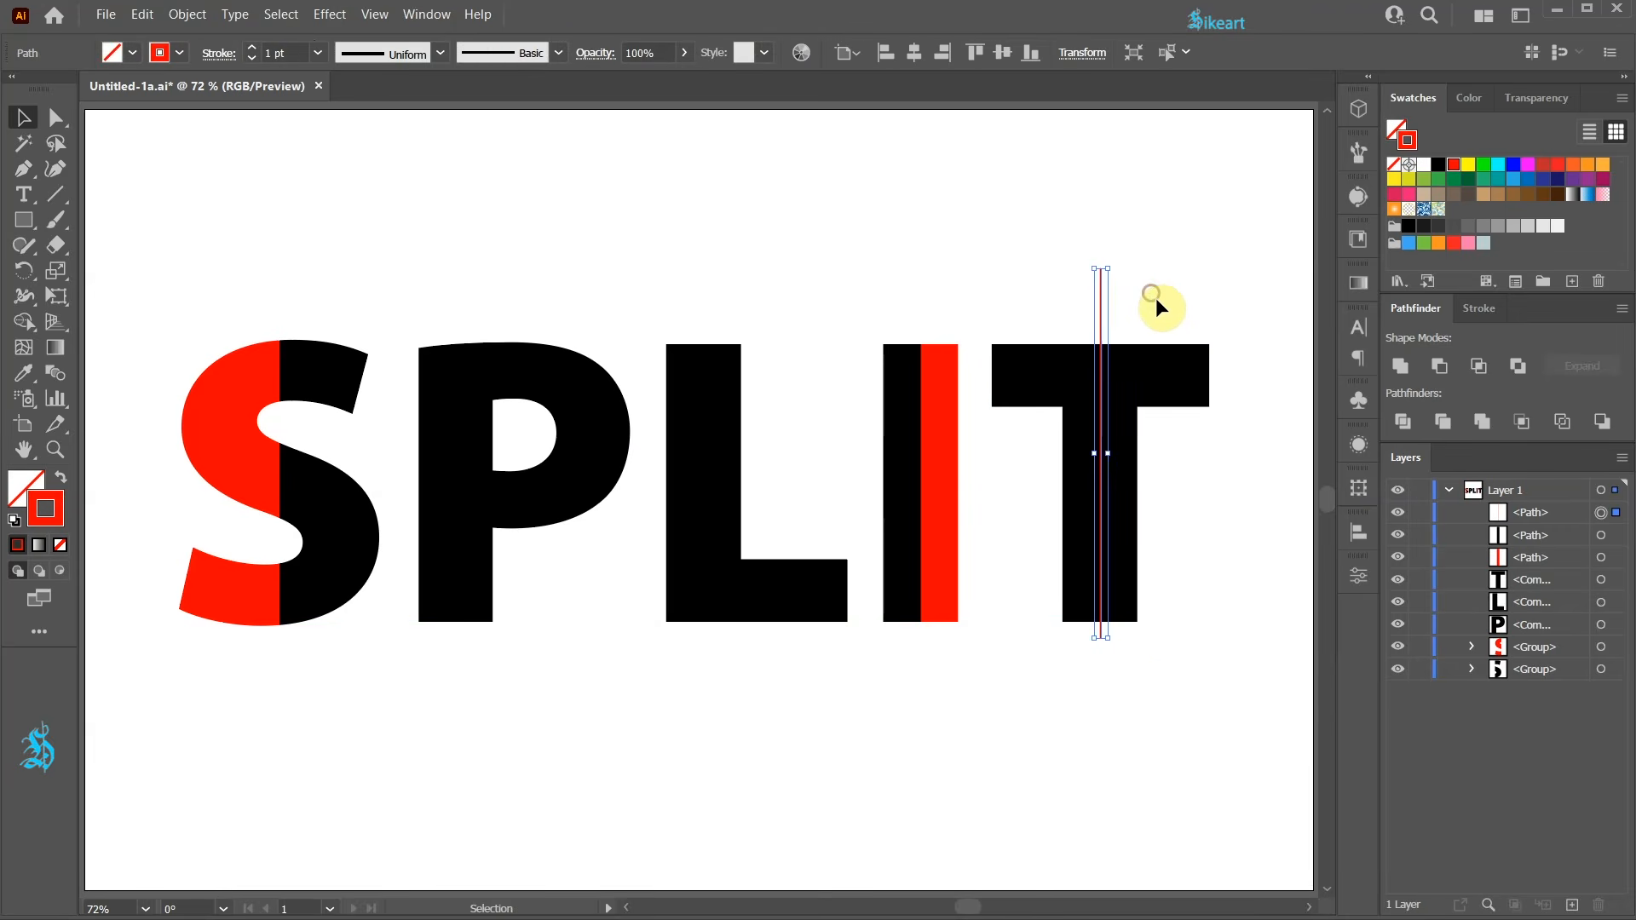
pyautogui.keyDown('shift'); pyautogui.click(1171, 372); pyautogui.keyUp('shift')
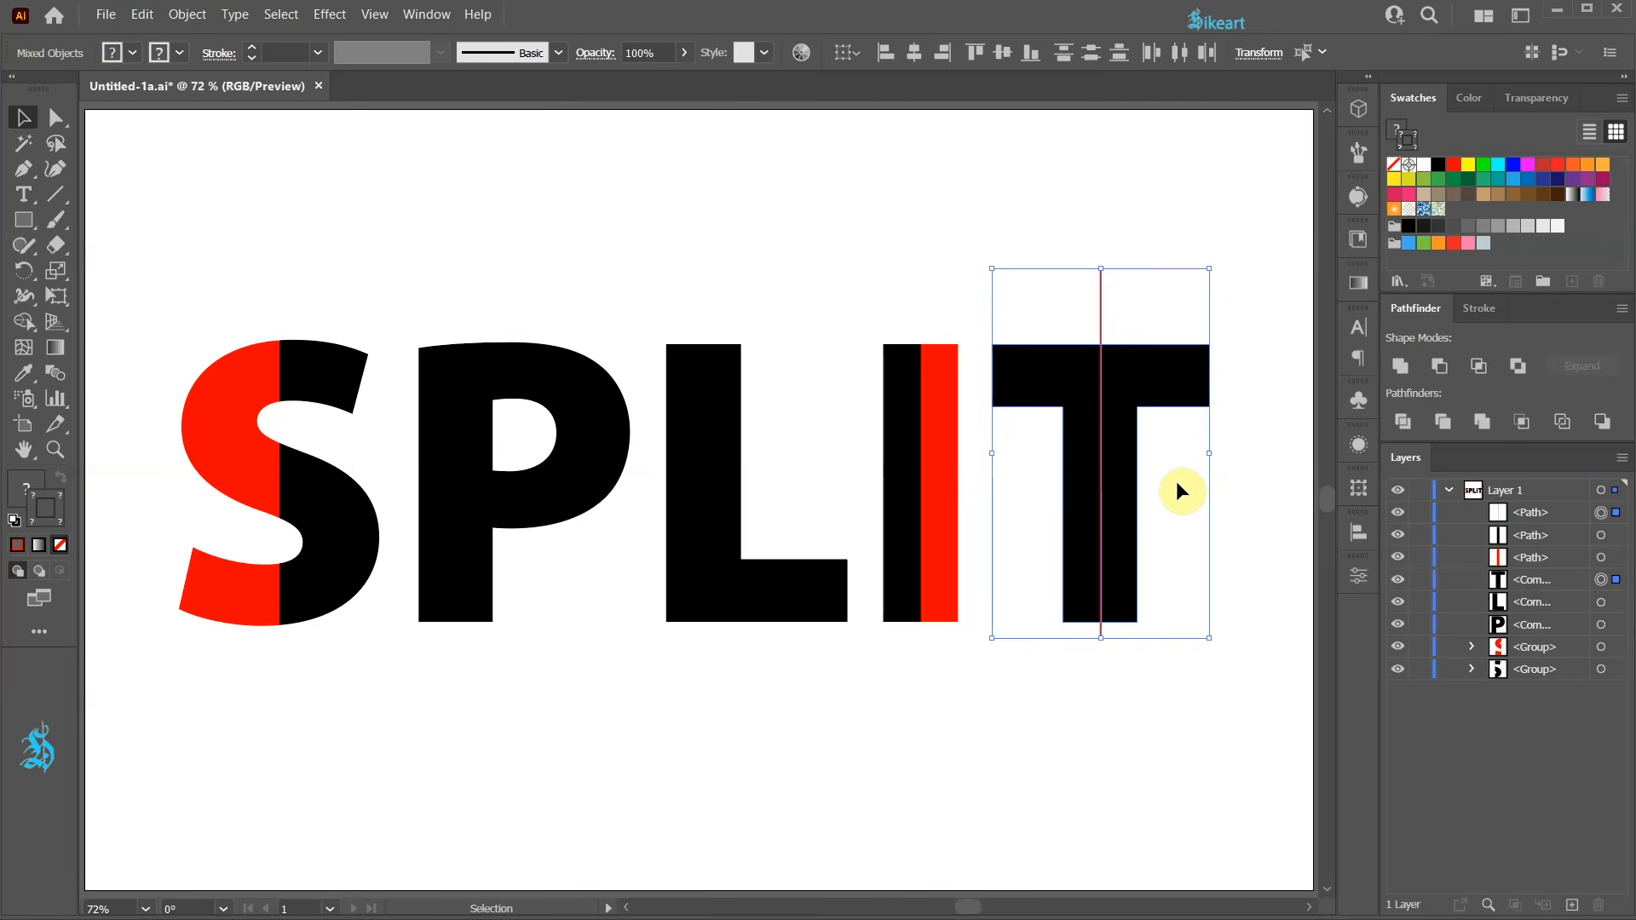
pyautogui.click(1167, 380)
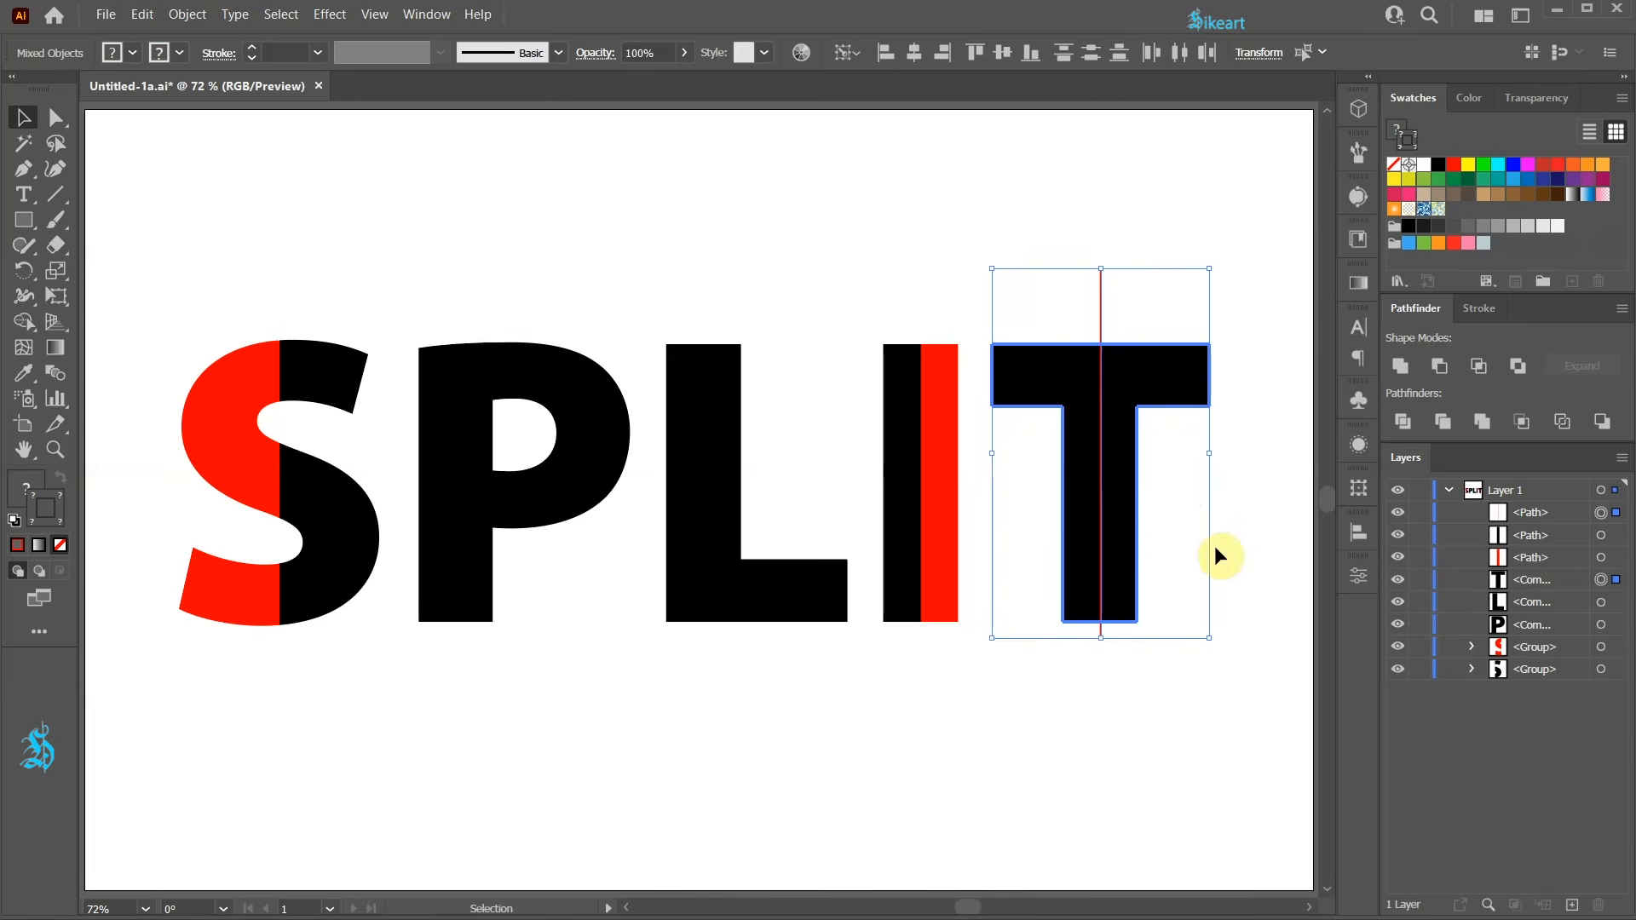
pyautogui.click(1356, 532)
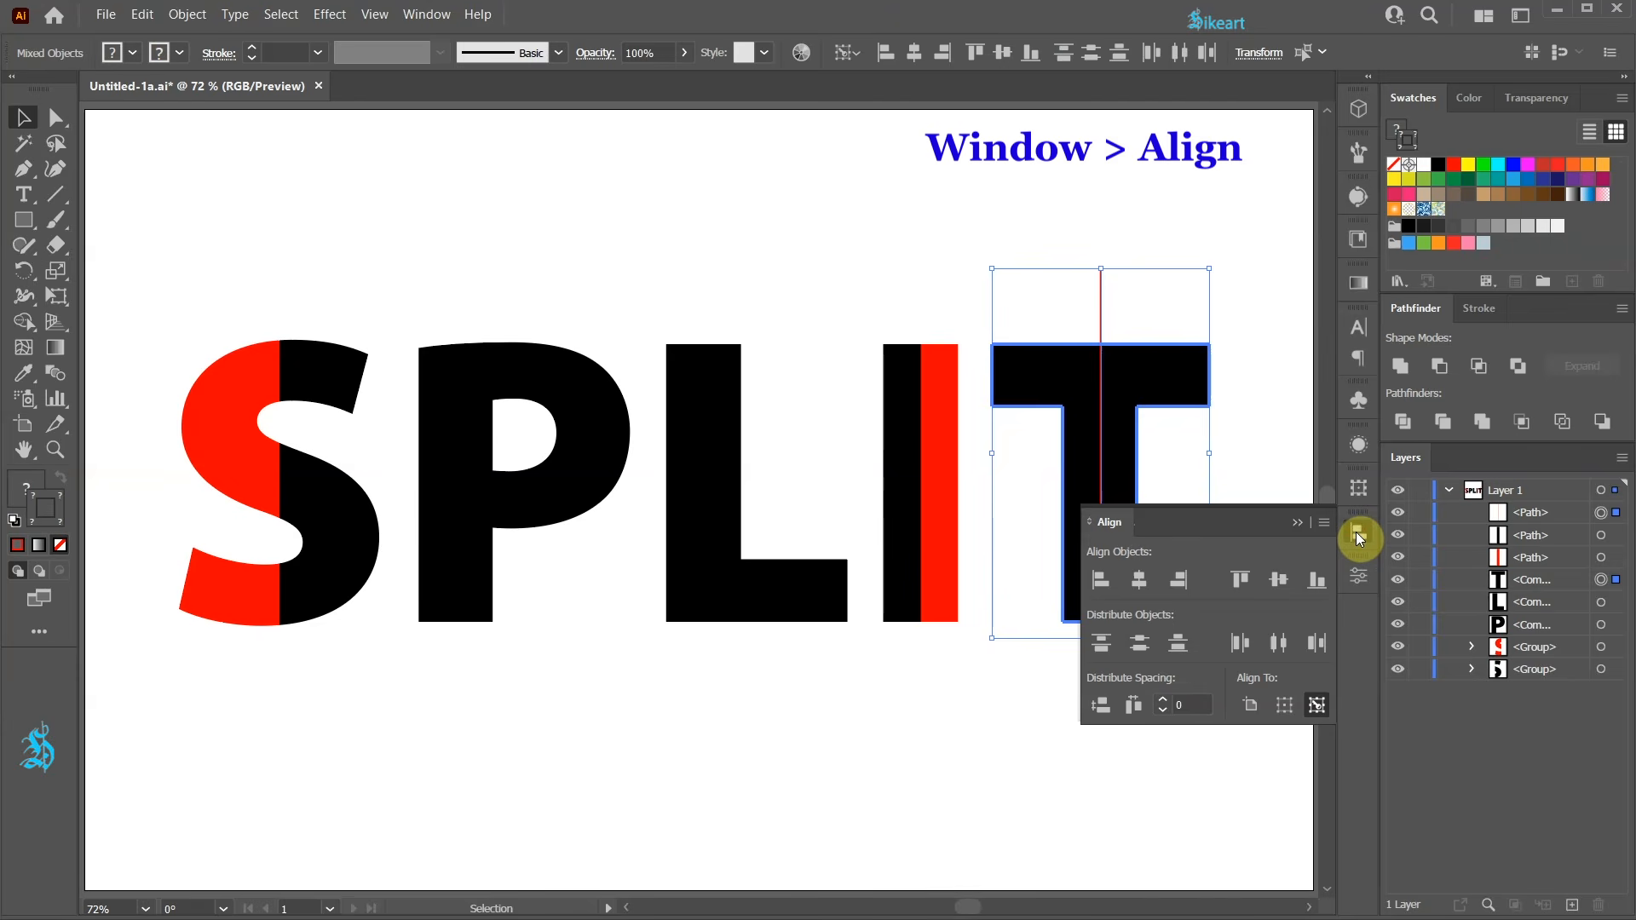
pyautogui.click(1140, 579)
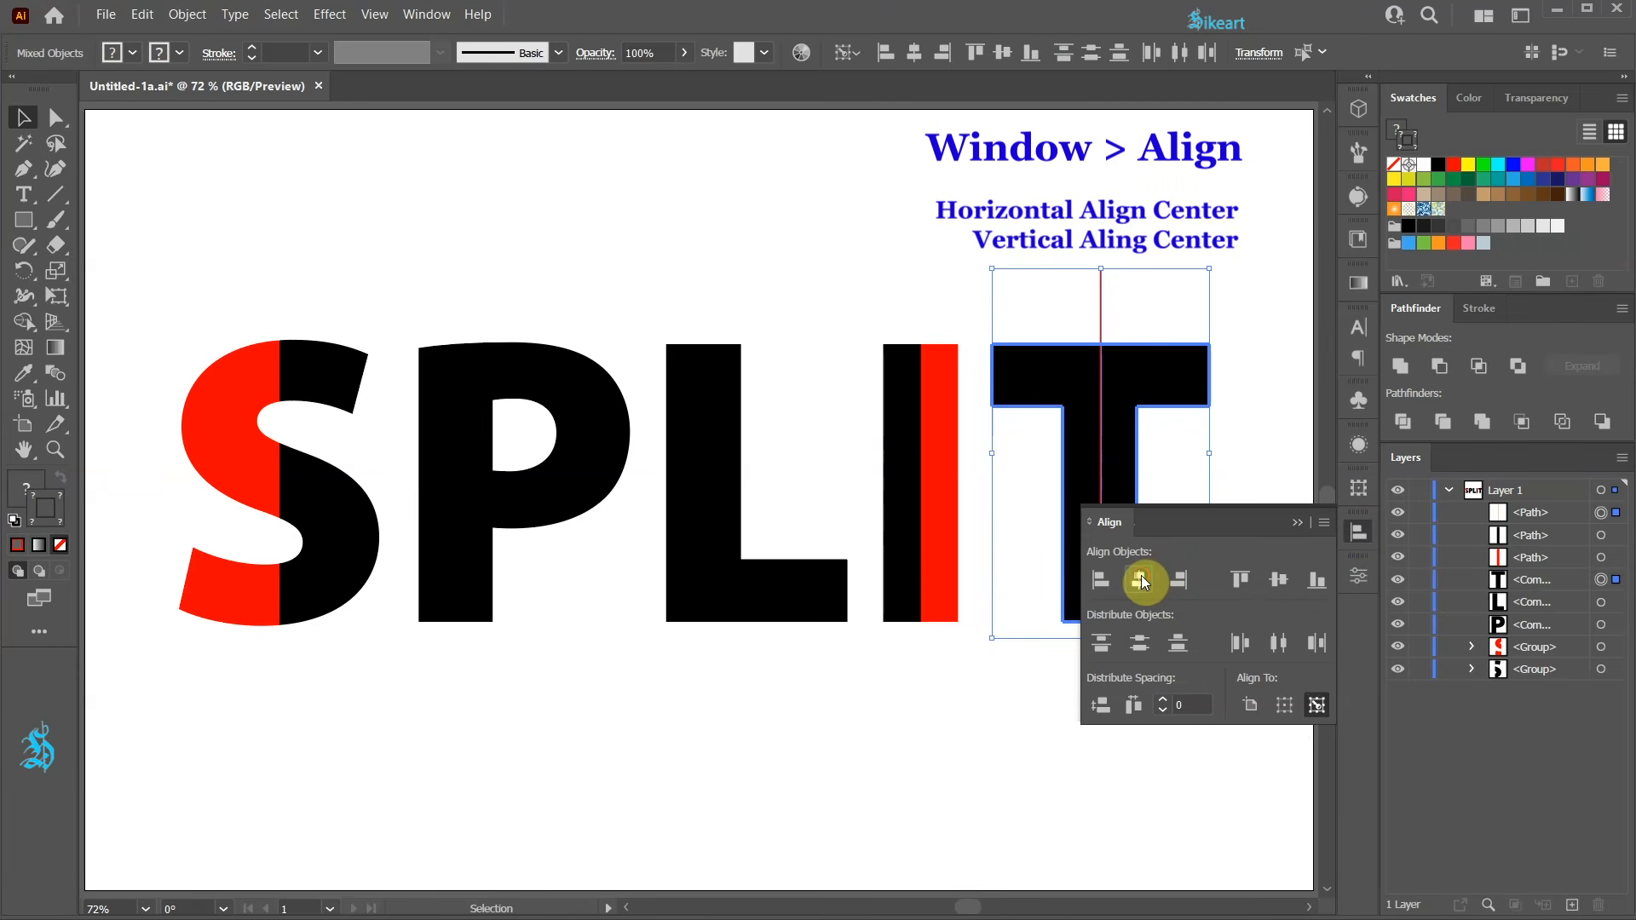
pyautogui.click(1277, 581)
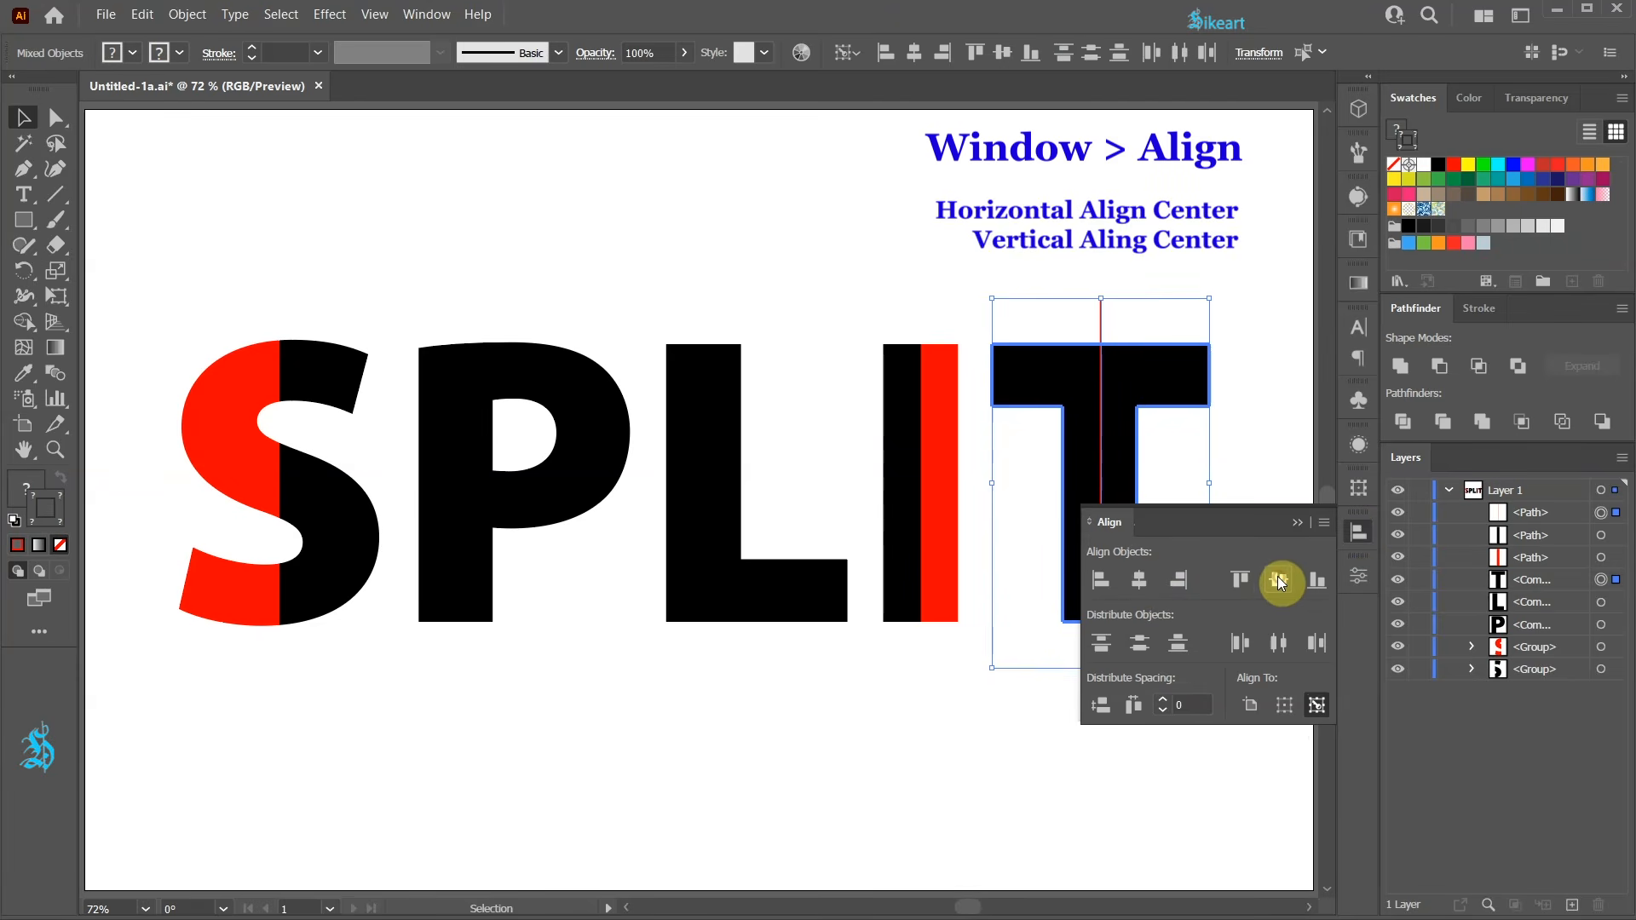
pyautogui.click(1295, 523)
pyautogui.click(1241, 551)
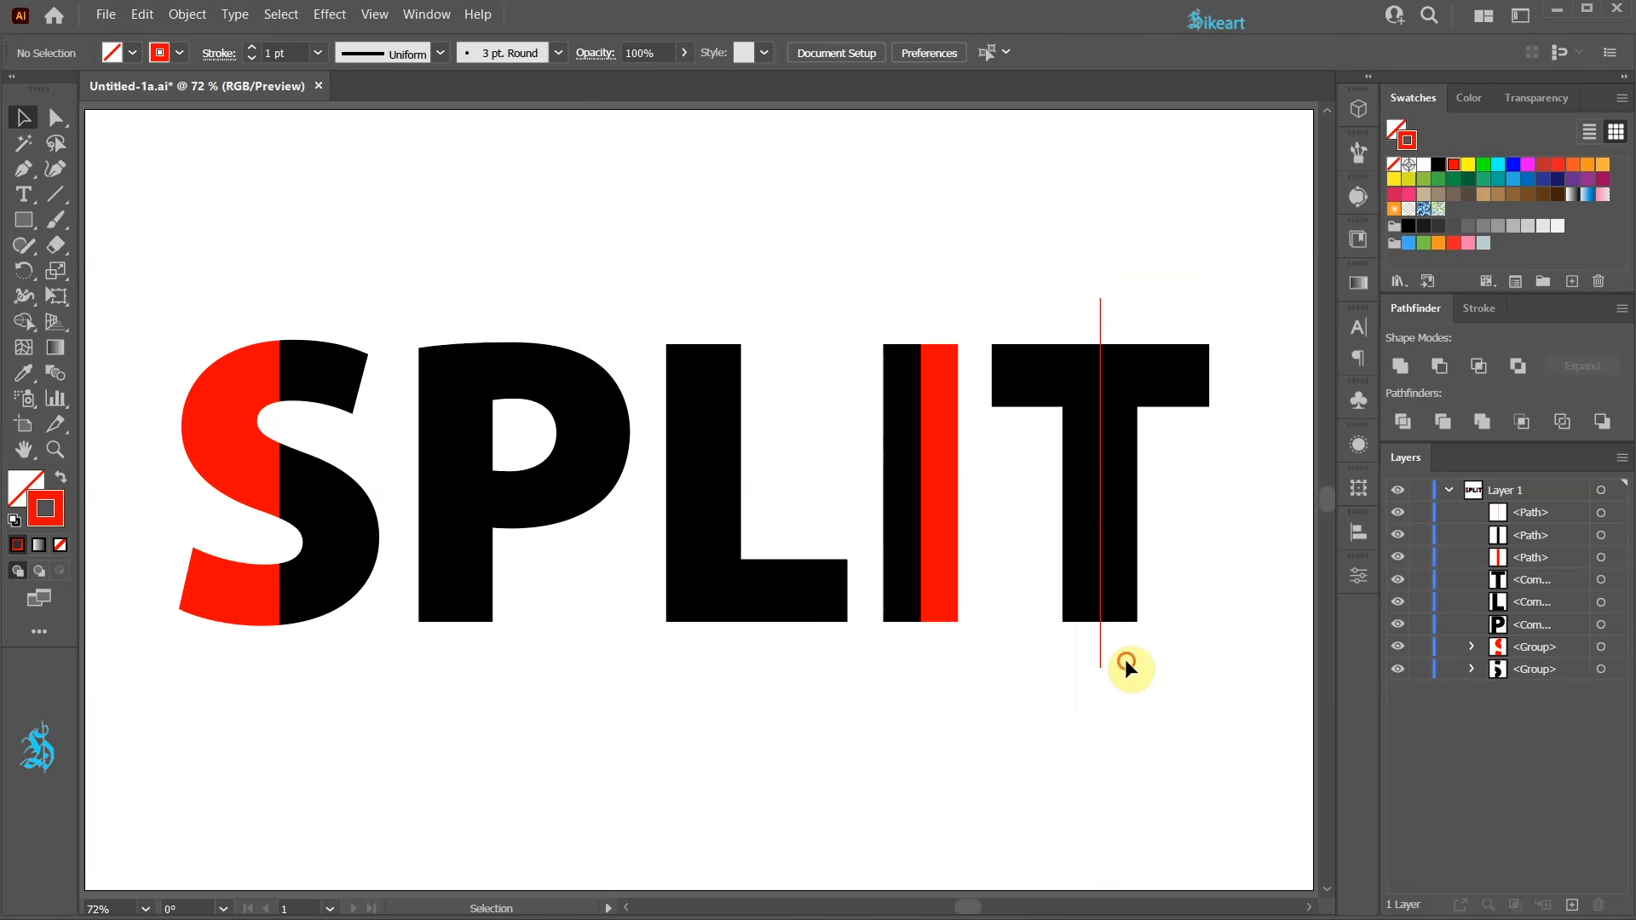
# Try rotating the T's dividing line in the Rotate dialog, previewing angles upward from 90°.
pyautogui.moveTo(1080, 666); pyautogui.dragTo(1053, 687)
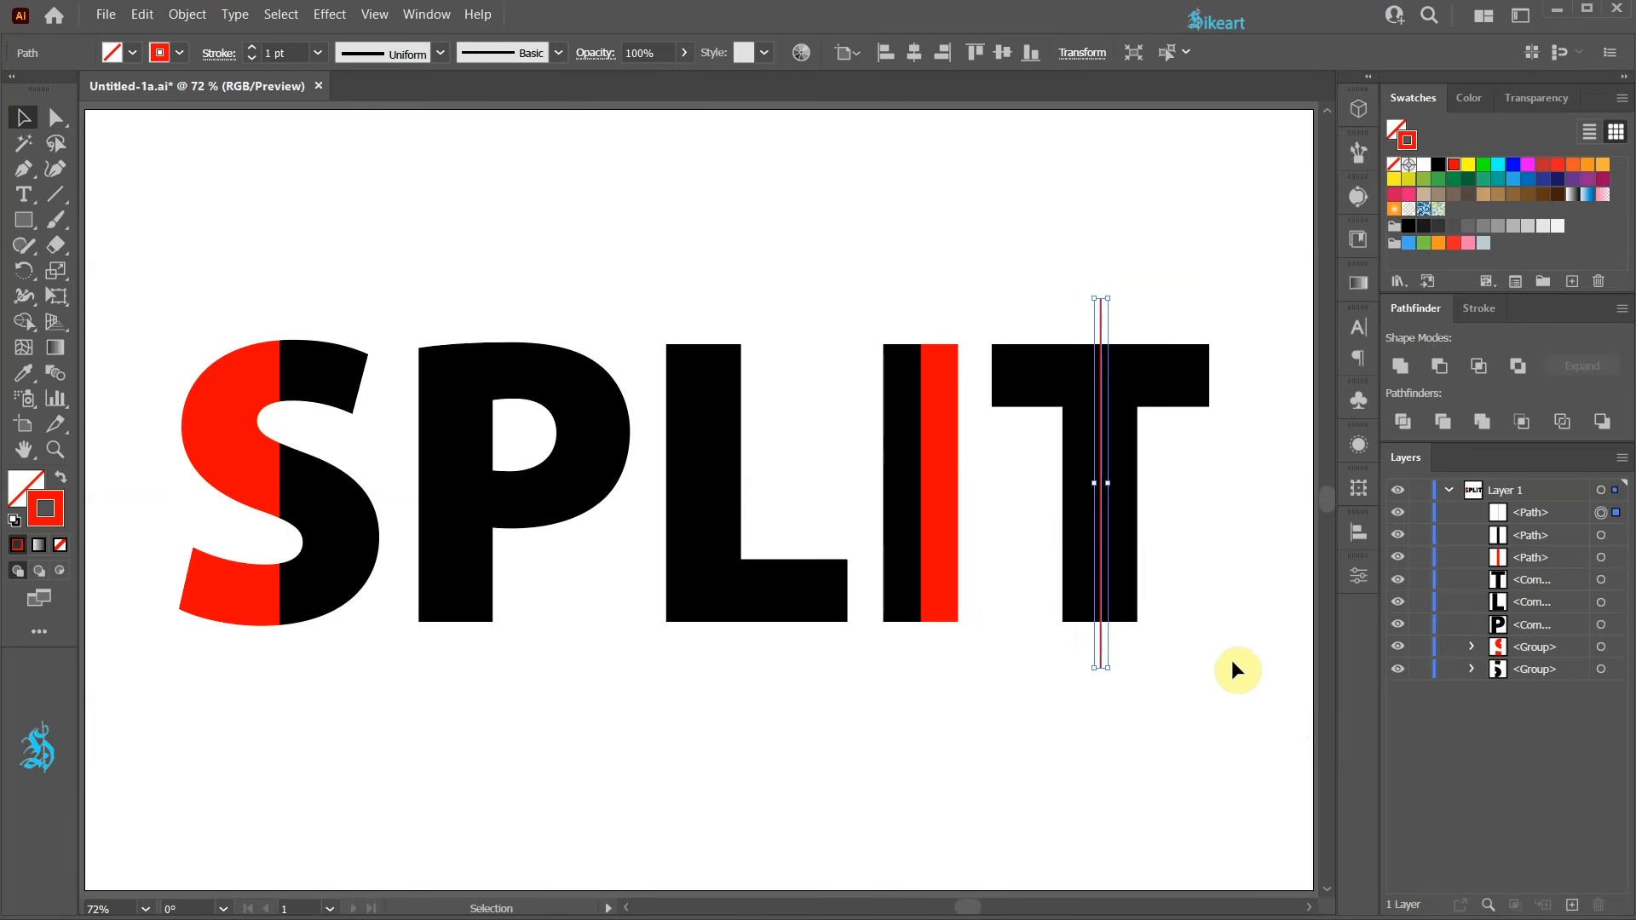
pyautogui.press('r')
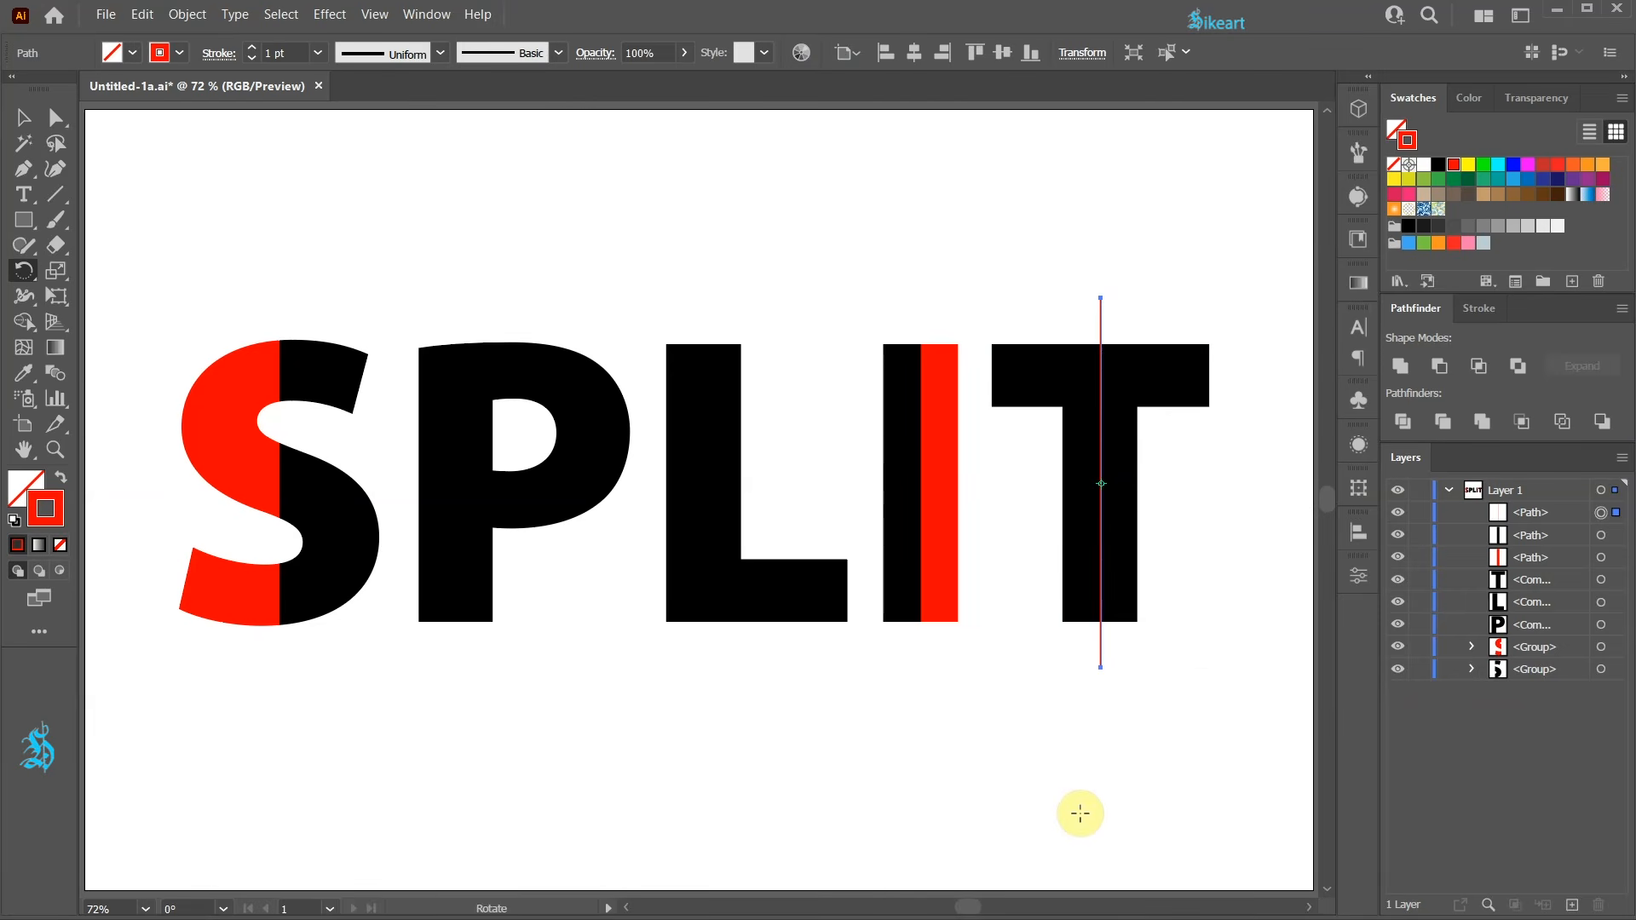
pyautogui.press('Return')
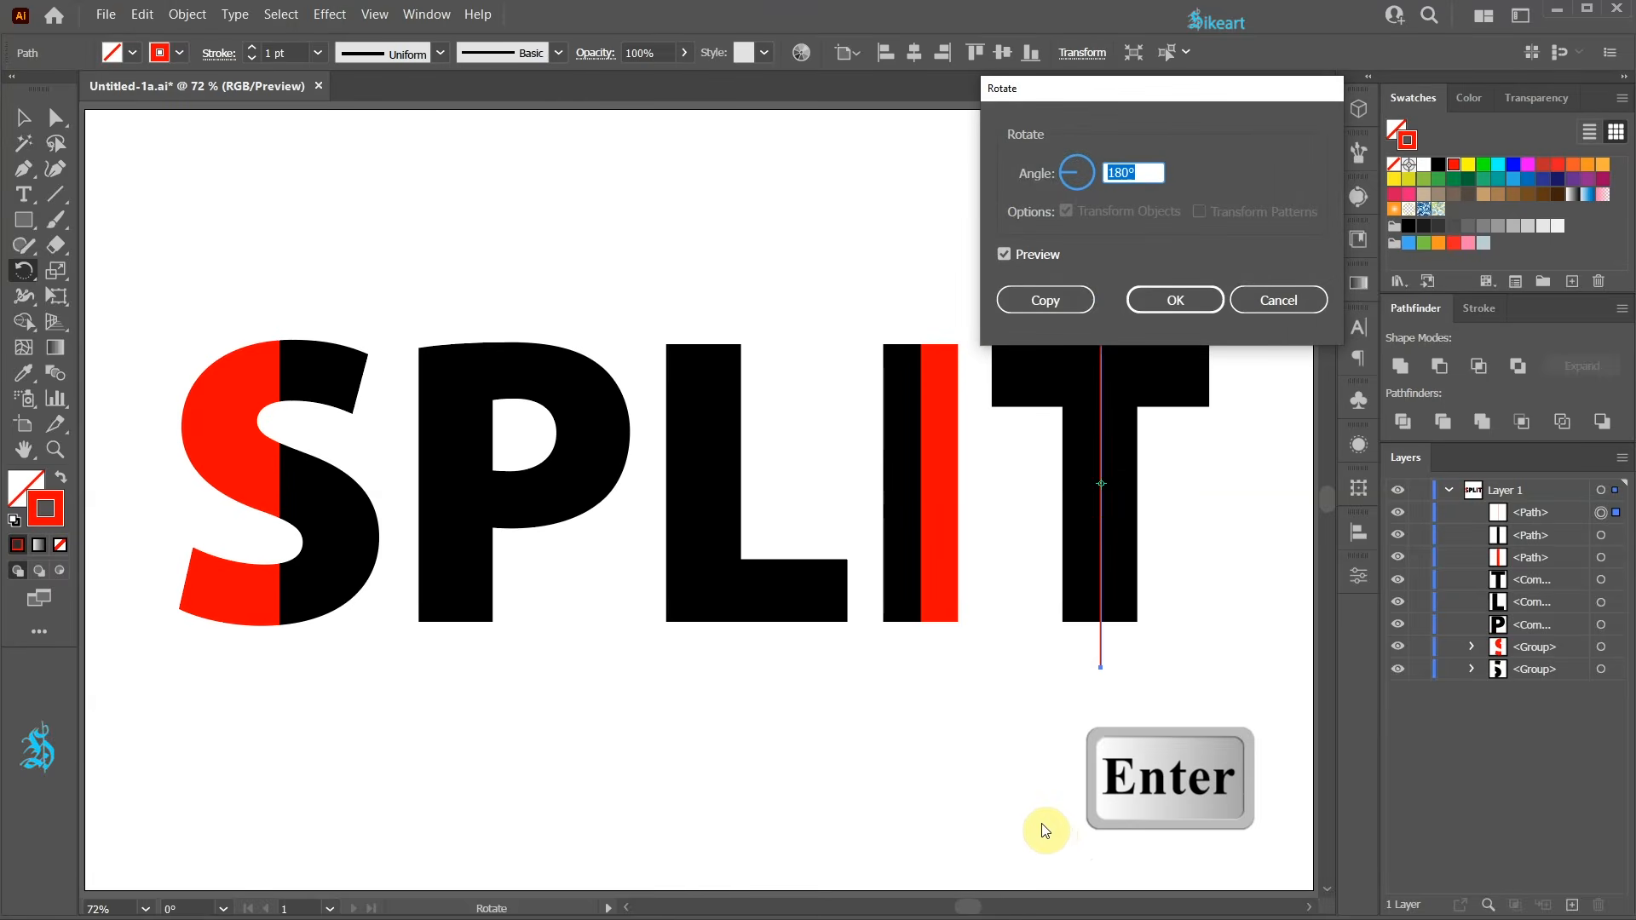
pyautogui.moveTo(1147, 88); pyautogui.dragTo(1309, 27)
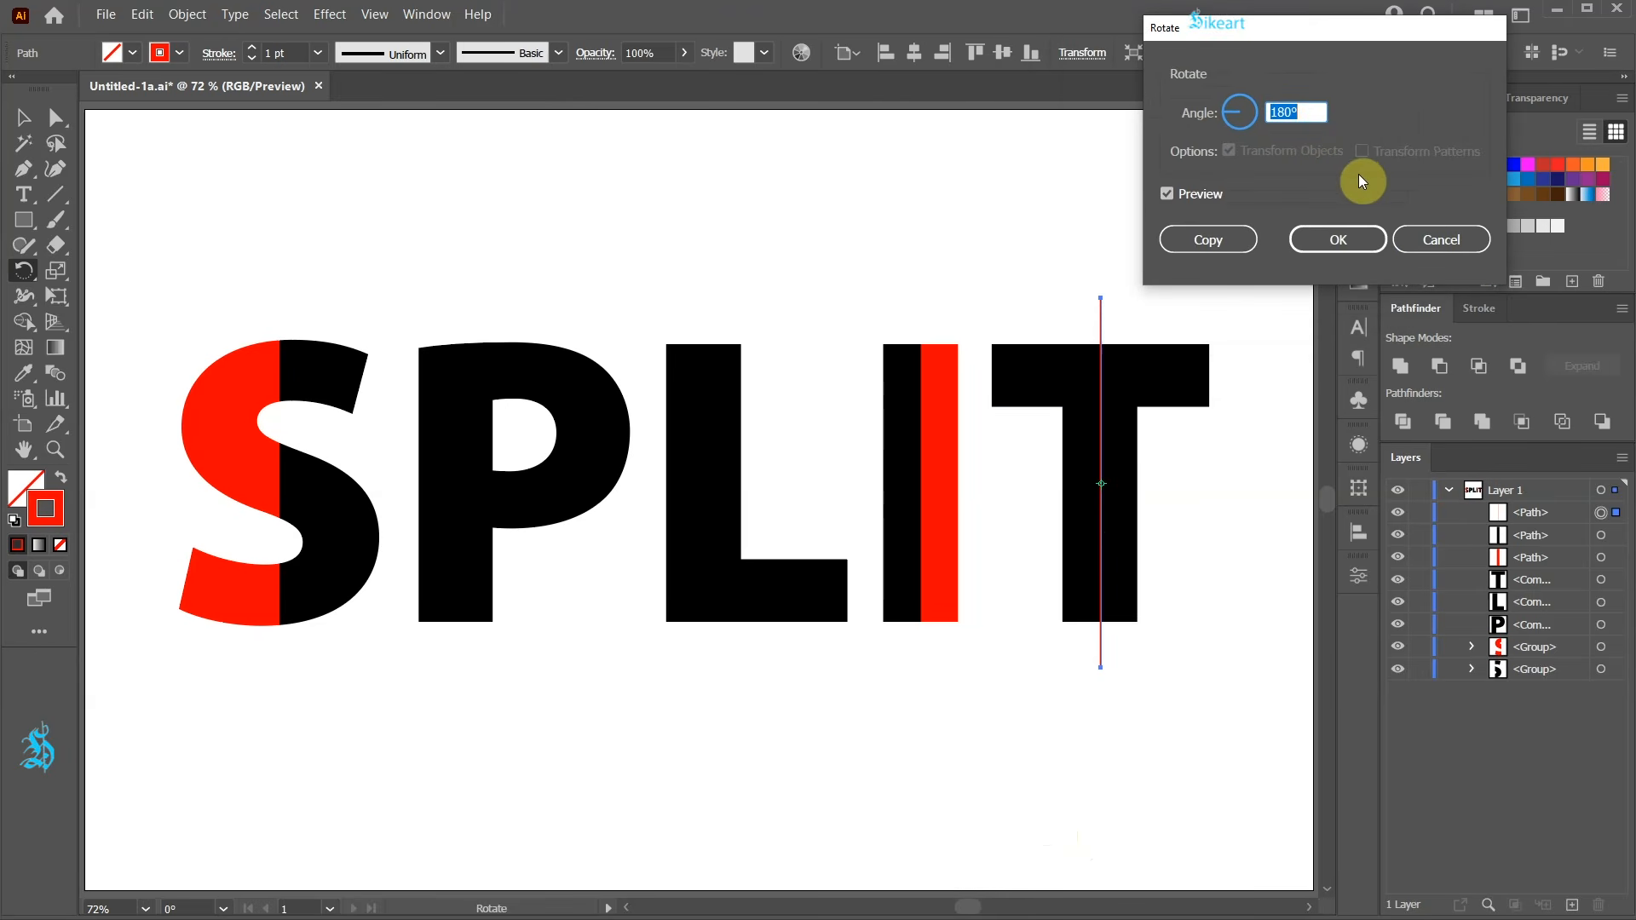
pyautogui.write('90')
pyautogui.press('Tab')
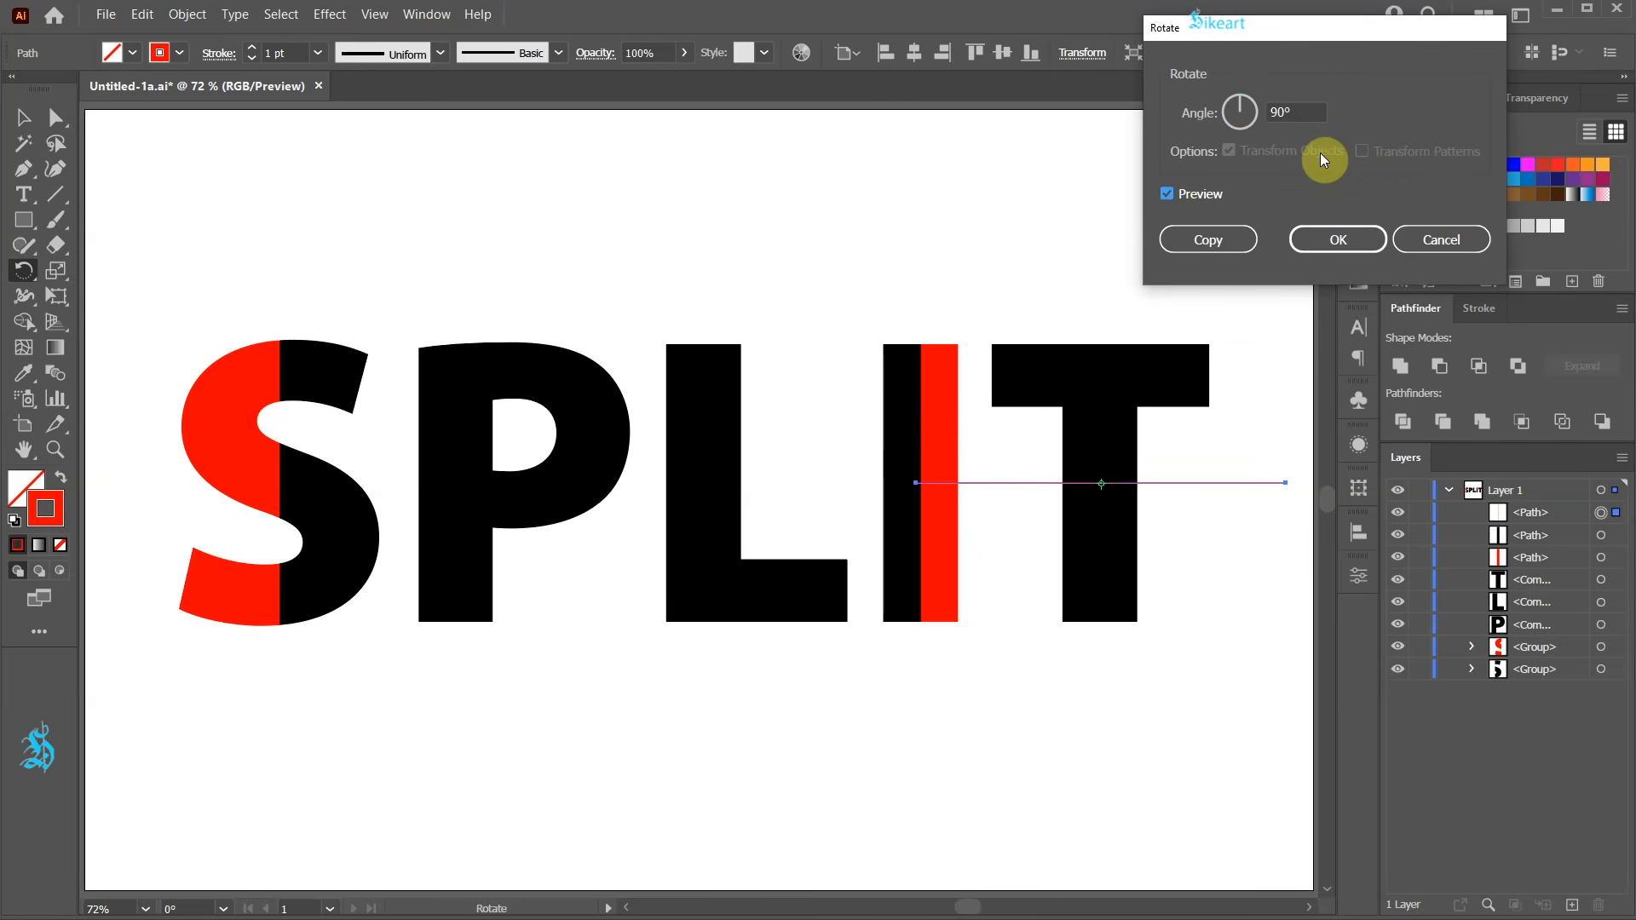
pyautogui.click(1305, 109)
pyautogui.press('Up')
pyautogui.press('Up')
pyautogui.press('Up')
pyautogui.press('Up')
pyautogui.press('Up')
pyautogui.press('Up')
pyautogui.press('Up')
pyautogui.press('Up')
pyautogui.press('Up')
pyautogui.press('Up')
pyautogui.press('Up')
pyautogui.press('Up')
pyautogui.press('Up')
pyautogui.press('Up')
pyautogui.press('Up')
pyautogui.press('Up')
pyautogui.press('Up')
pyautogui.press('Up')
pyautogui.press('Up')
pyautogui.press('Up')
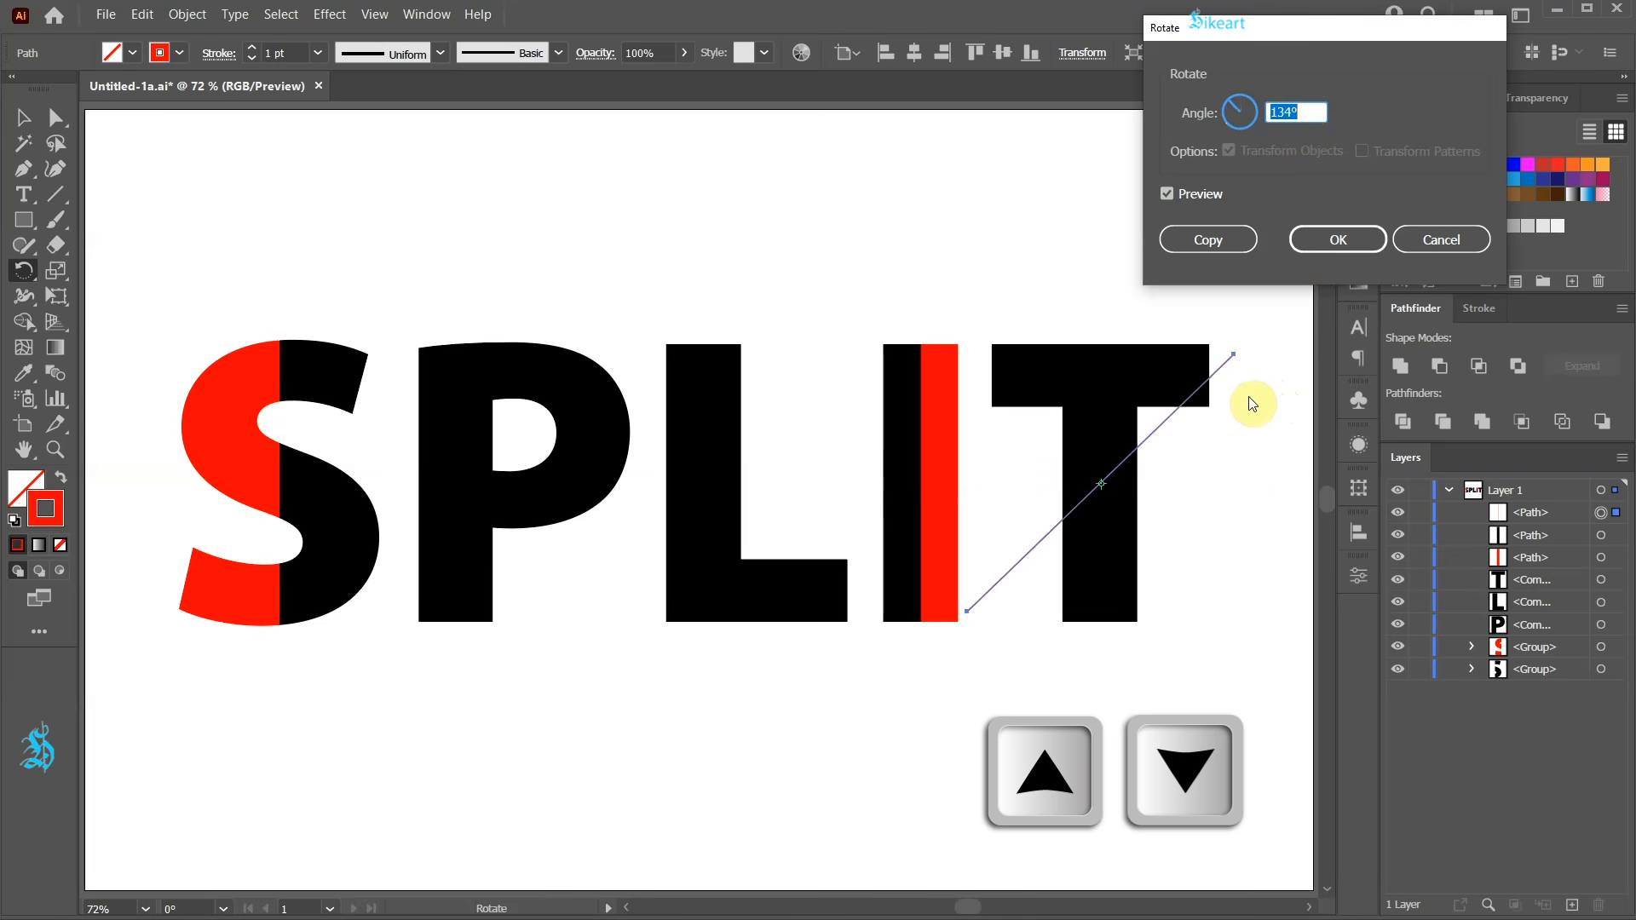
pyautogui.press('Up')
pyautogui.press('Up')
pyautogui.click(1317, 243)
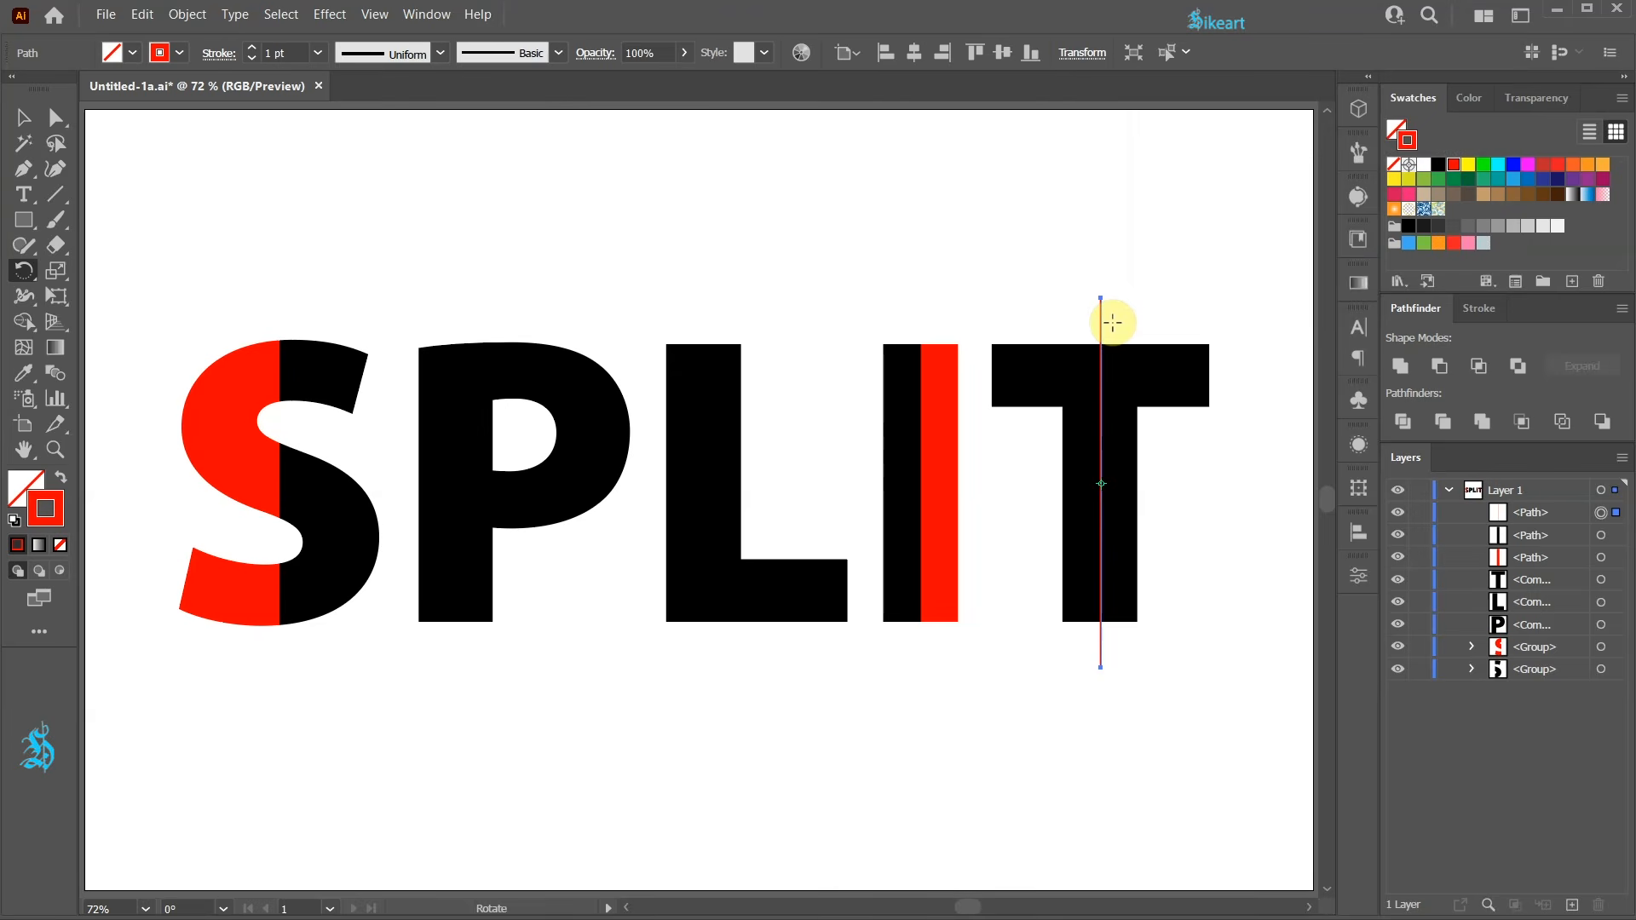
# Select the line together with the T and split the T with Pathfinder Divide.
pyautogui.press('v')
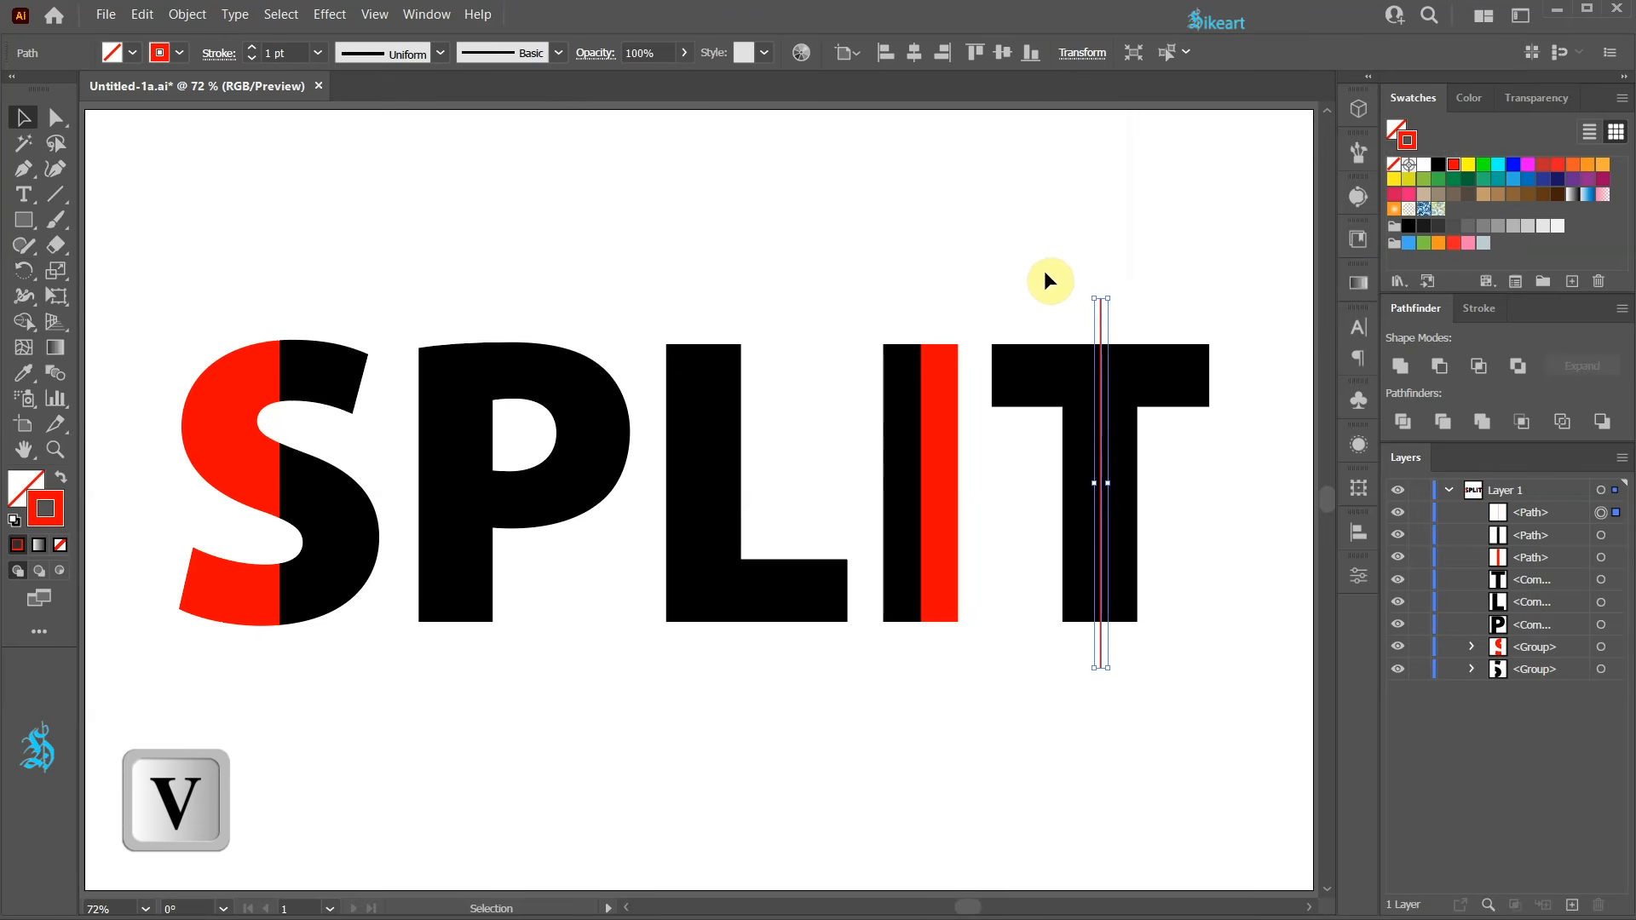
pyautogui.keyDown('shift'); pyautogui.click(1174, 516); pyautogui.keyUp('shift')
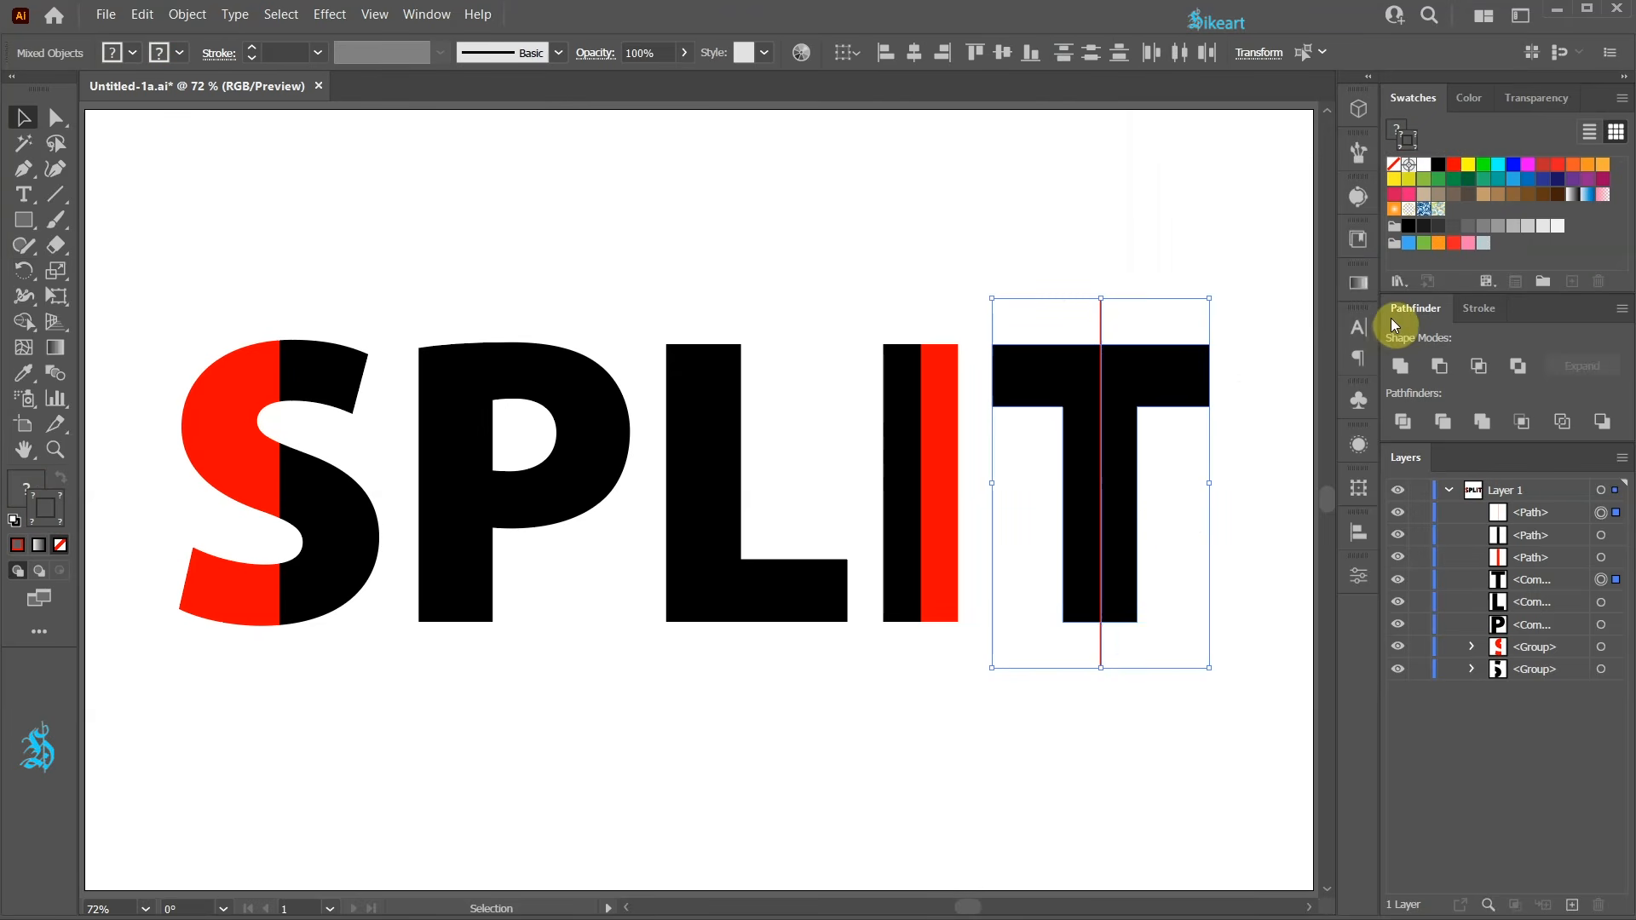
pyautogui.click(1402, 421)
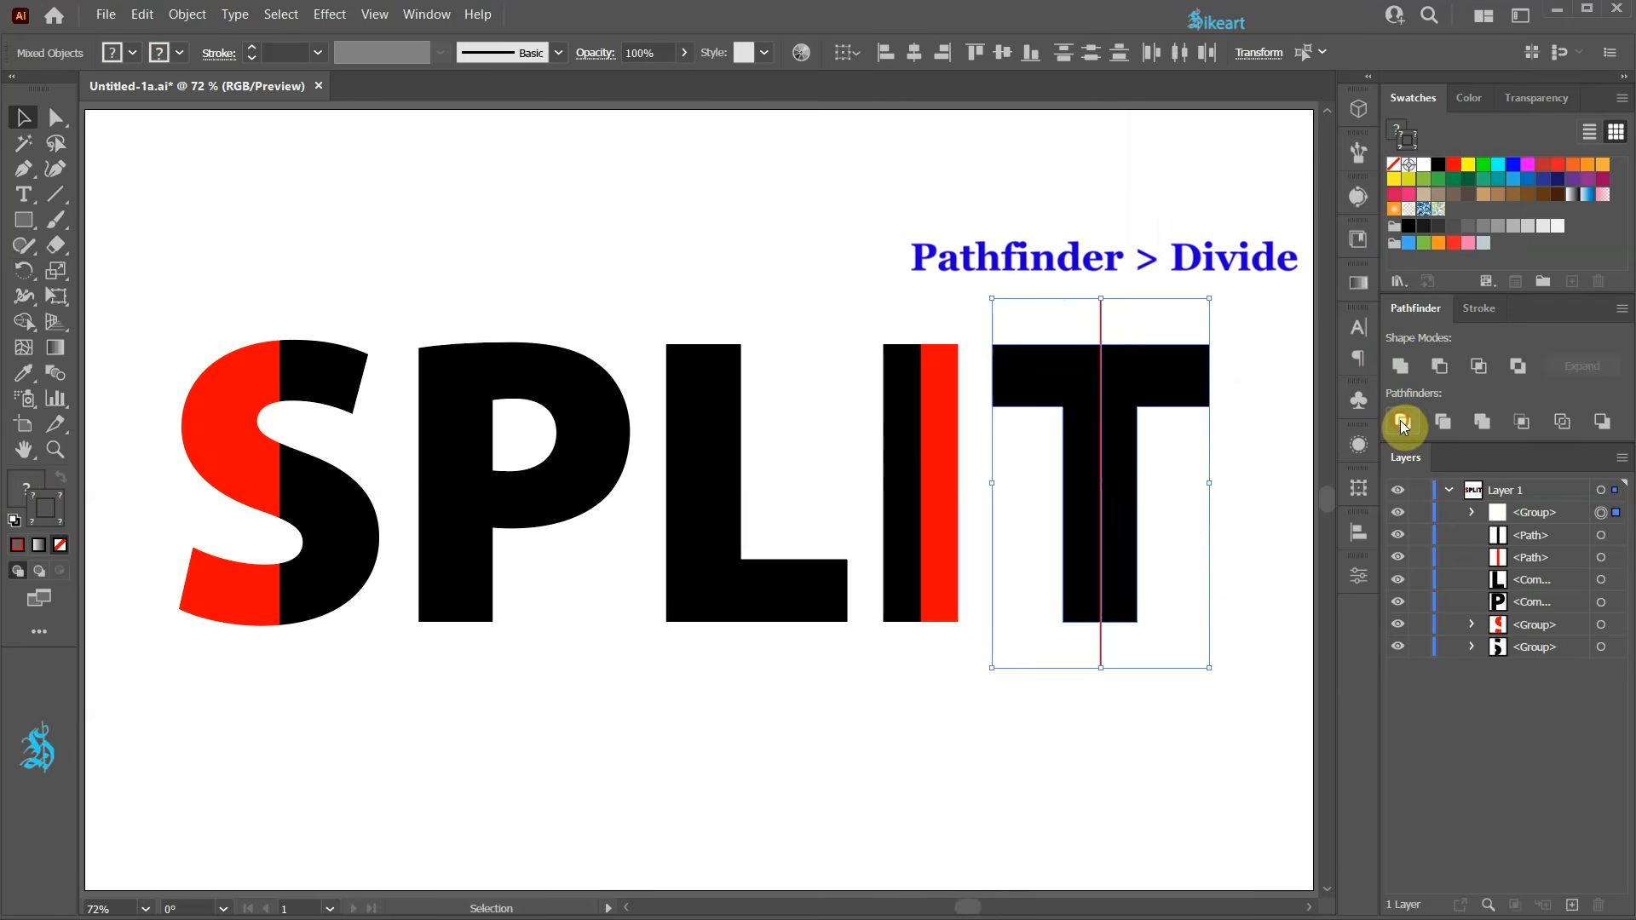
# Select the right half of the divided T and fill it with red, then deselect.
pyautogui.click(1471, 514)
pyautogui.click(1601, 534)
pyautogui.click(1397, 131)
pyautogui.click(1454, 164)
pyautogui.click(1234, 644)
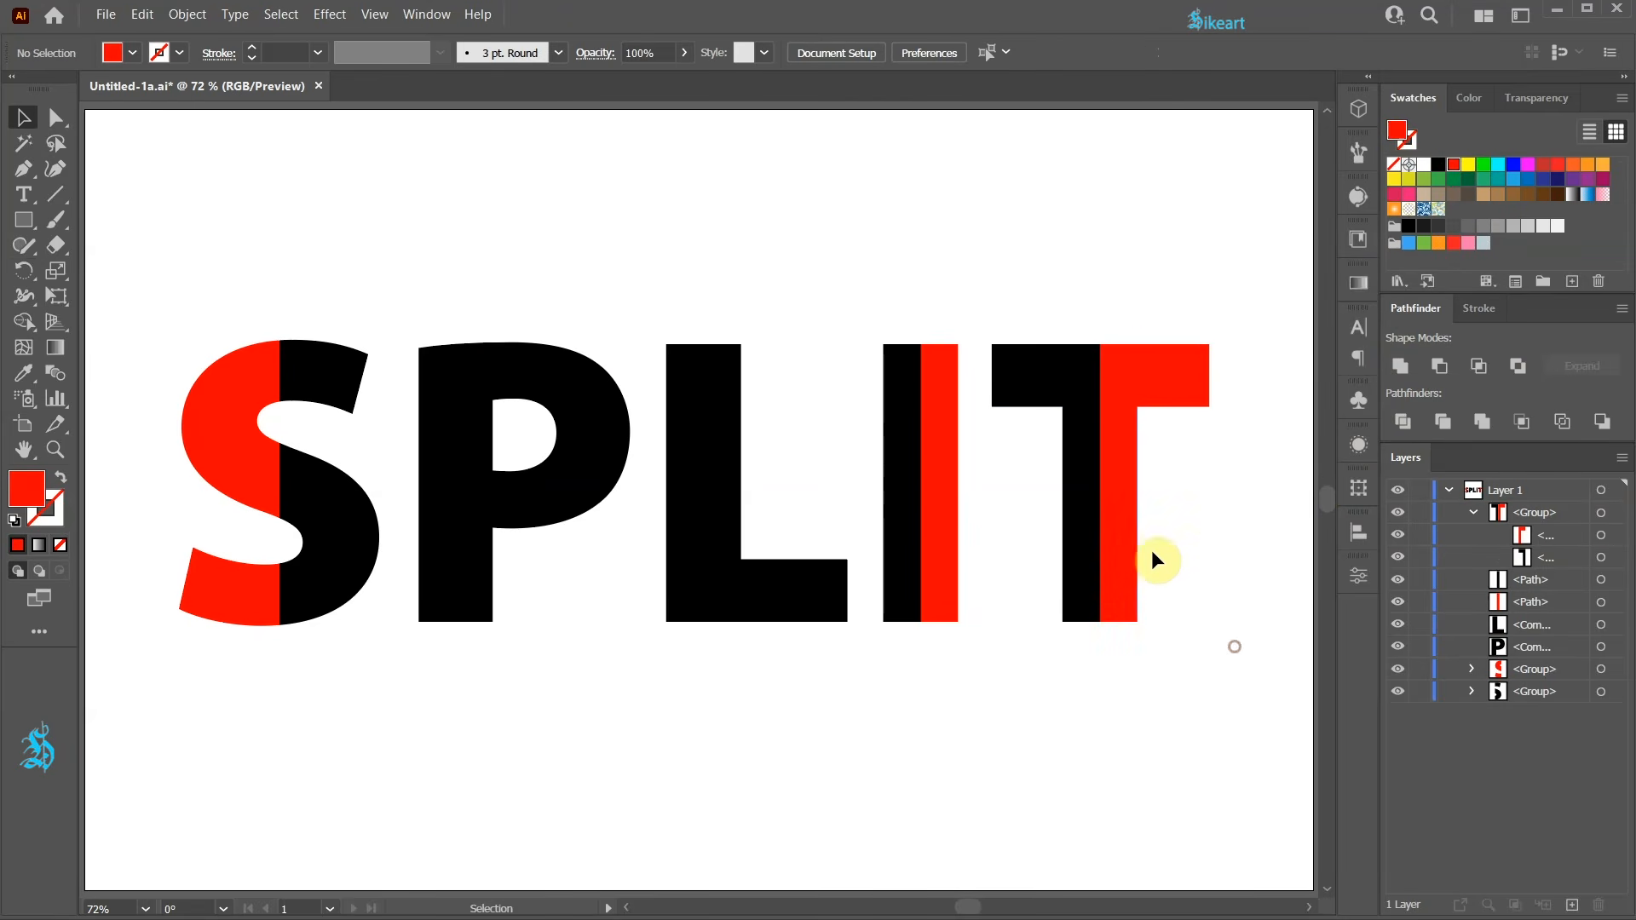
pyautogui.click(704, 395)
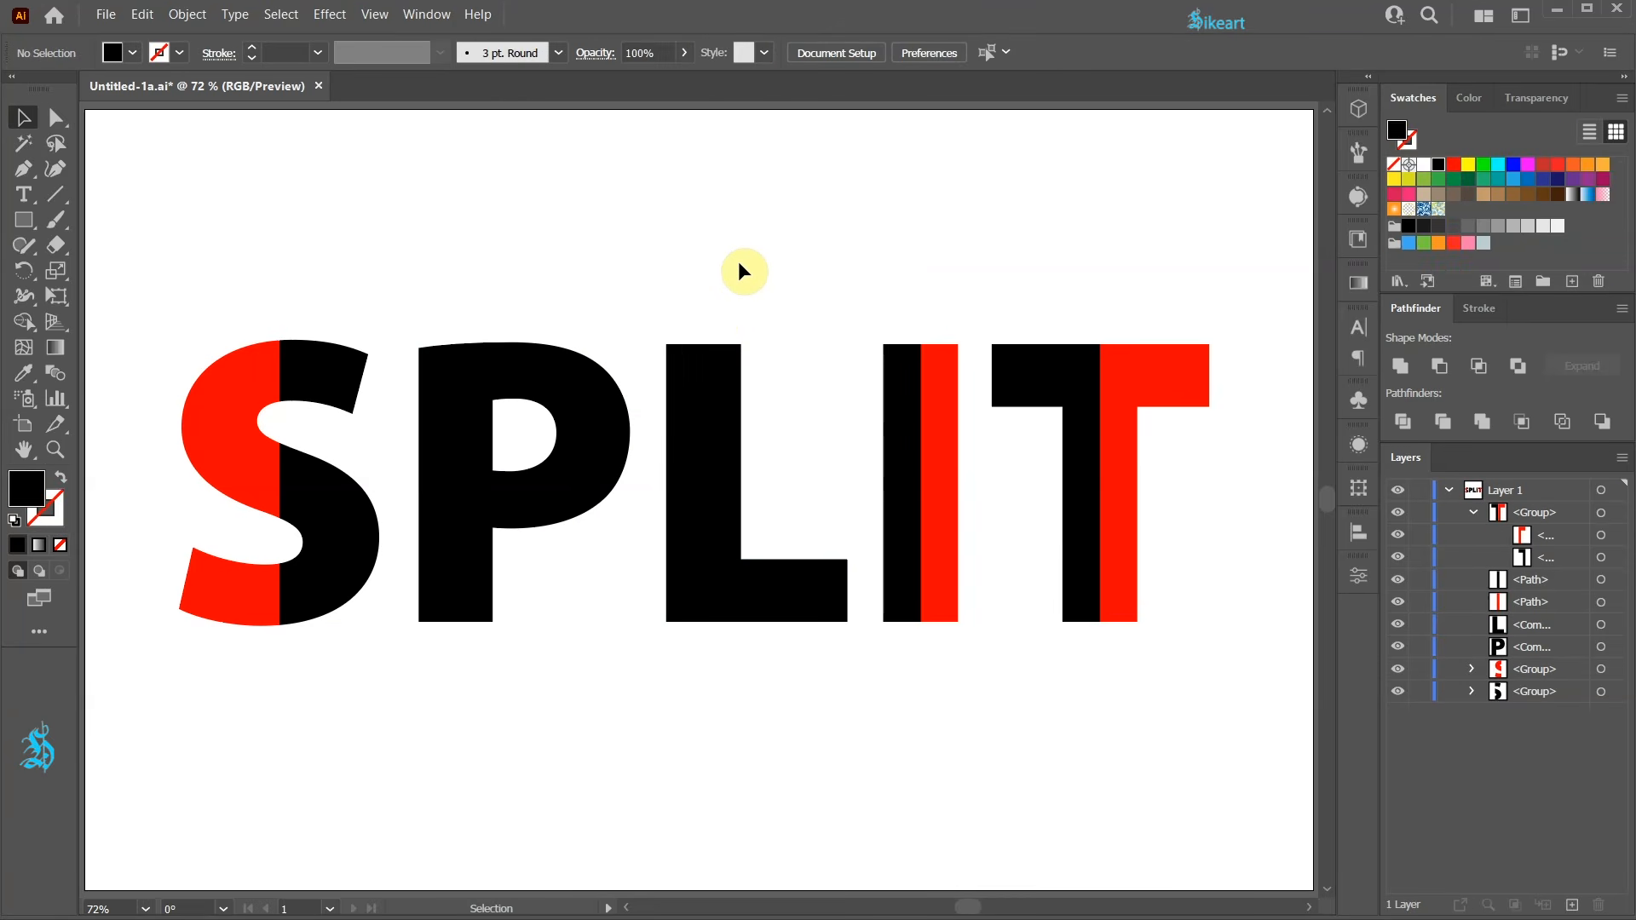
# Draw a short vertical line with the Pen tool, using a black stroke and no fill, in outline view near the L.
pyautogui.scroll(3, 760, 542)
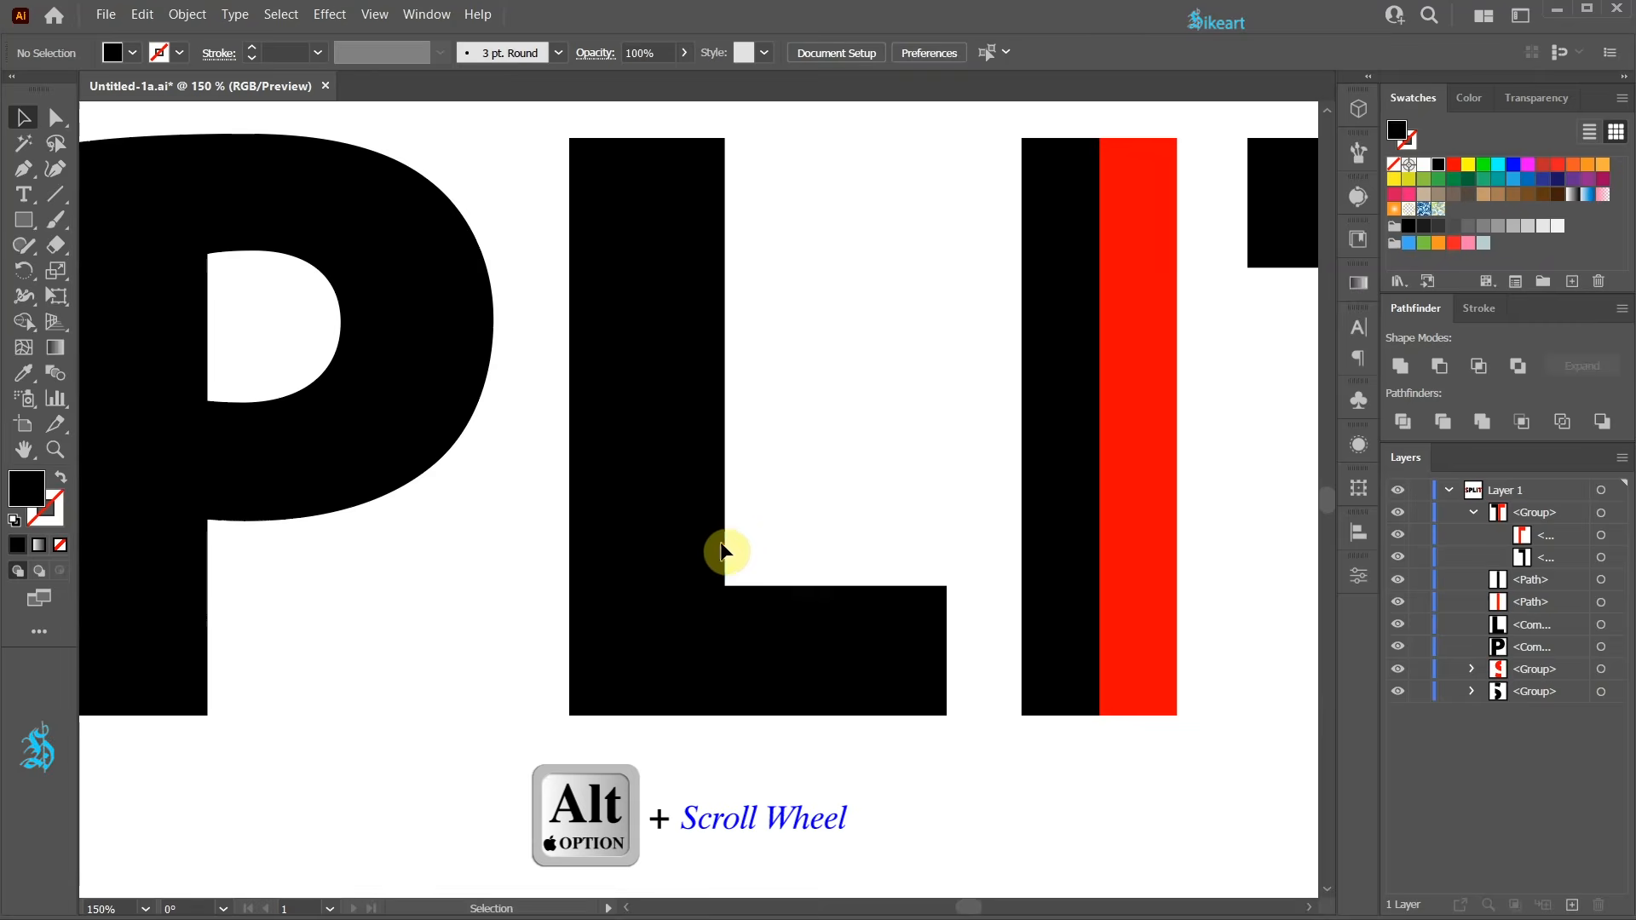
pyautogui.hotkey('ctrl', 'y')
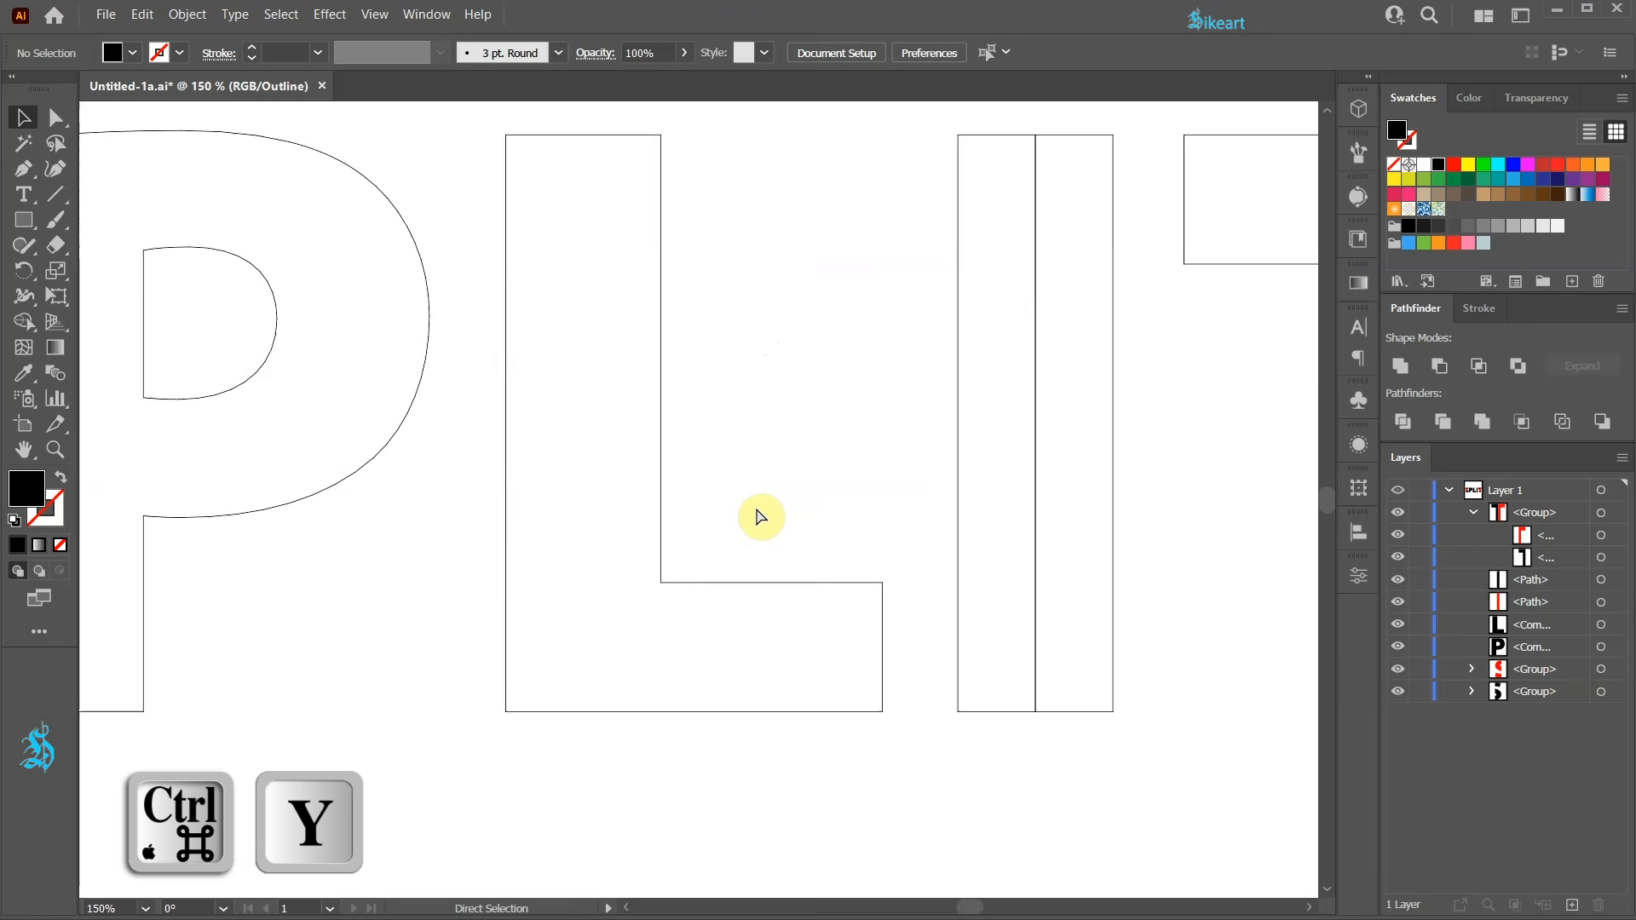
pyautogui.press('p')
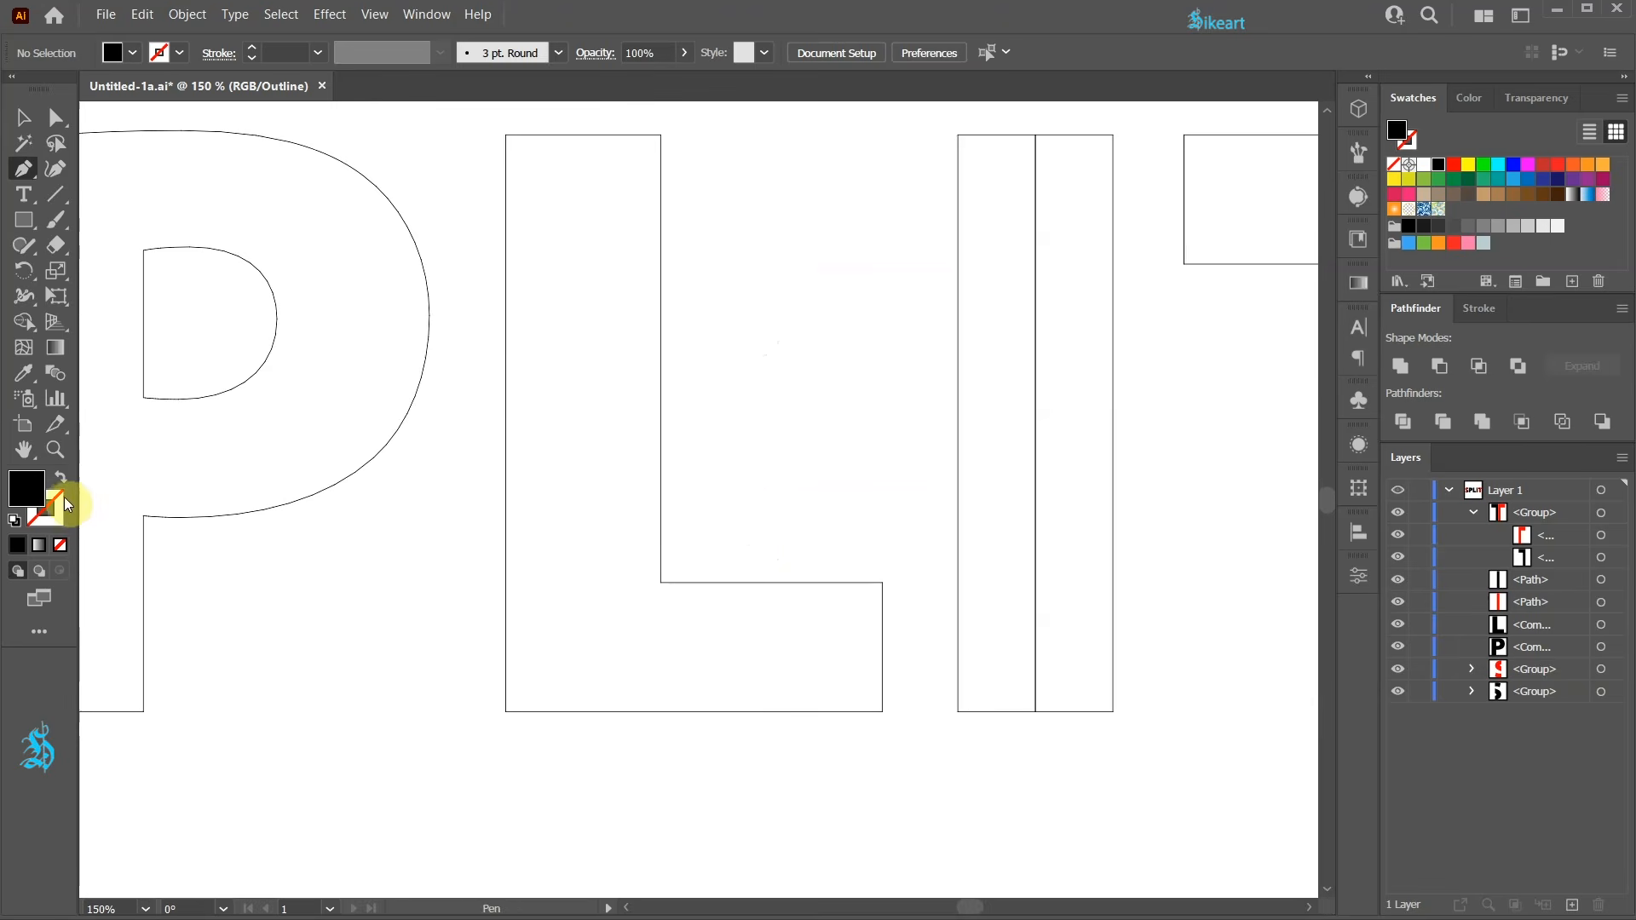
pyautogui.hotkey('shift', 'x')
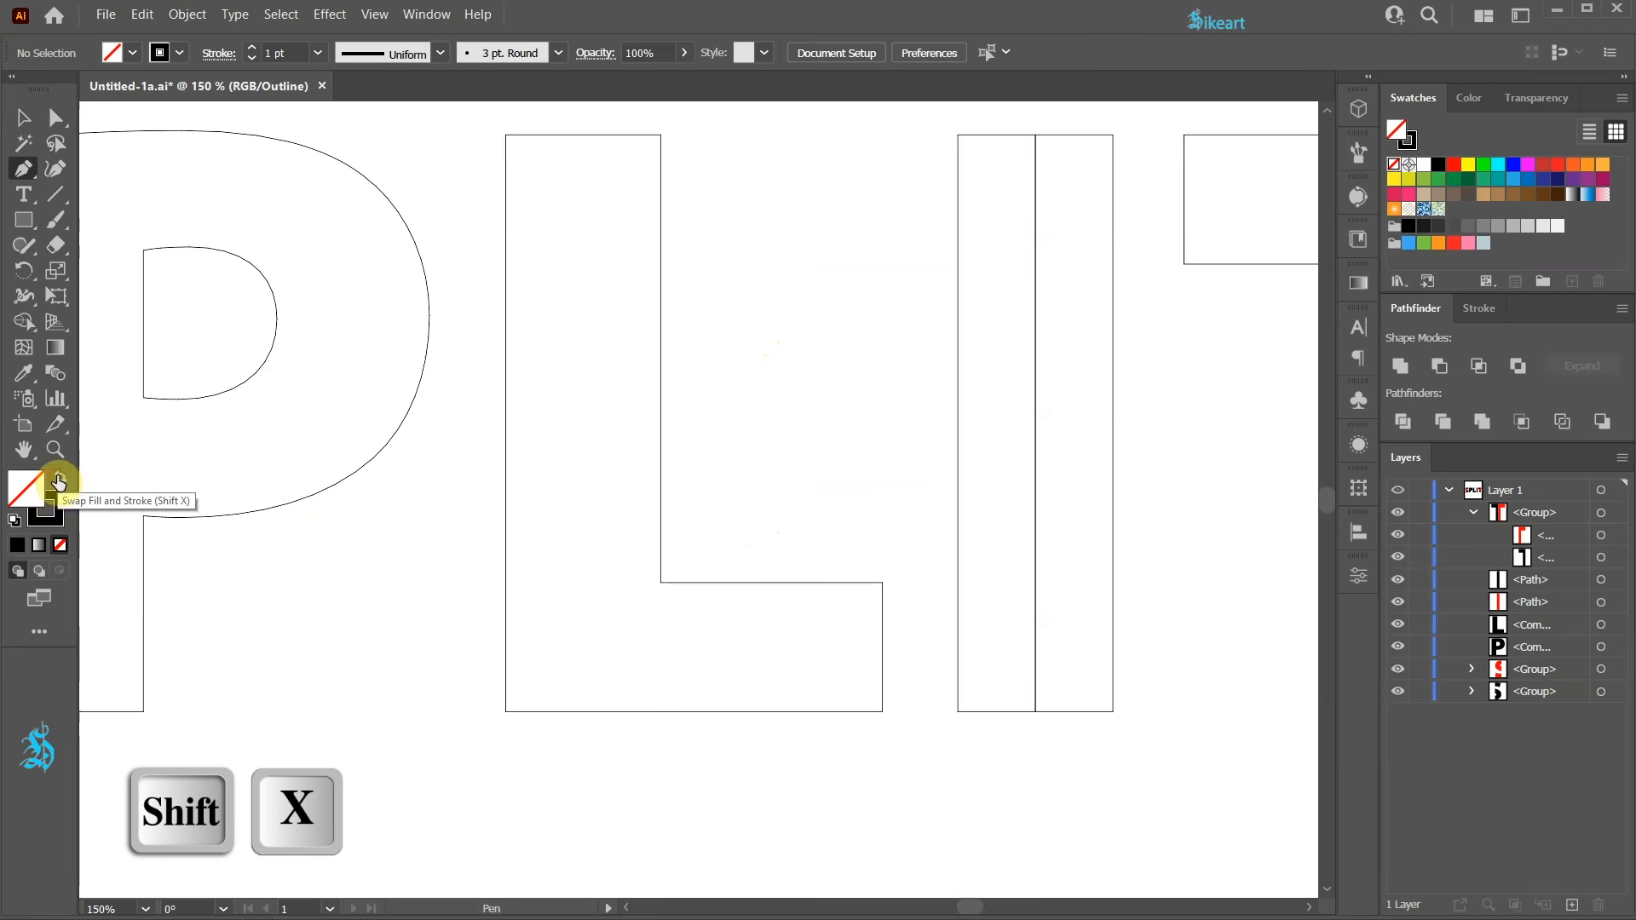
pyautogui.click(53, 524)
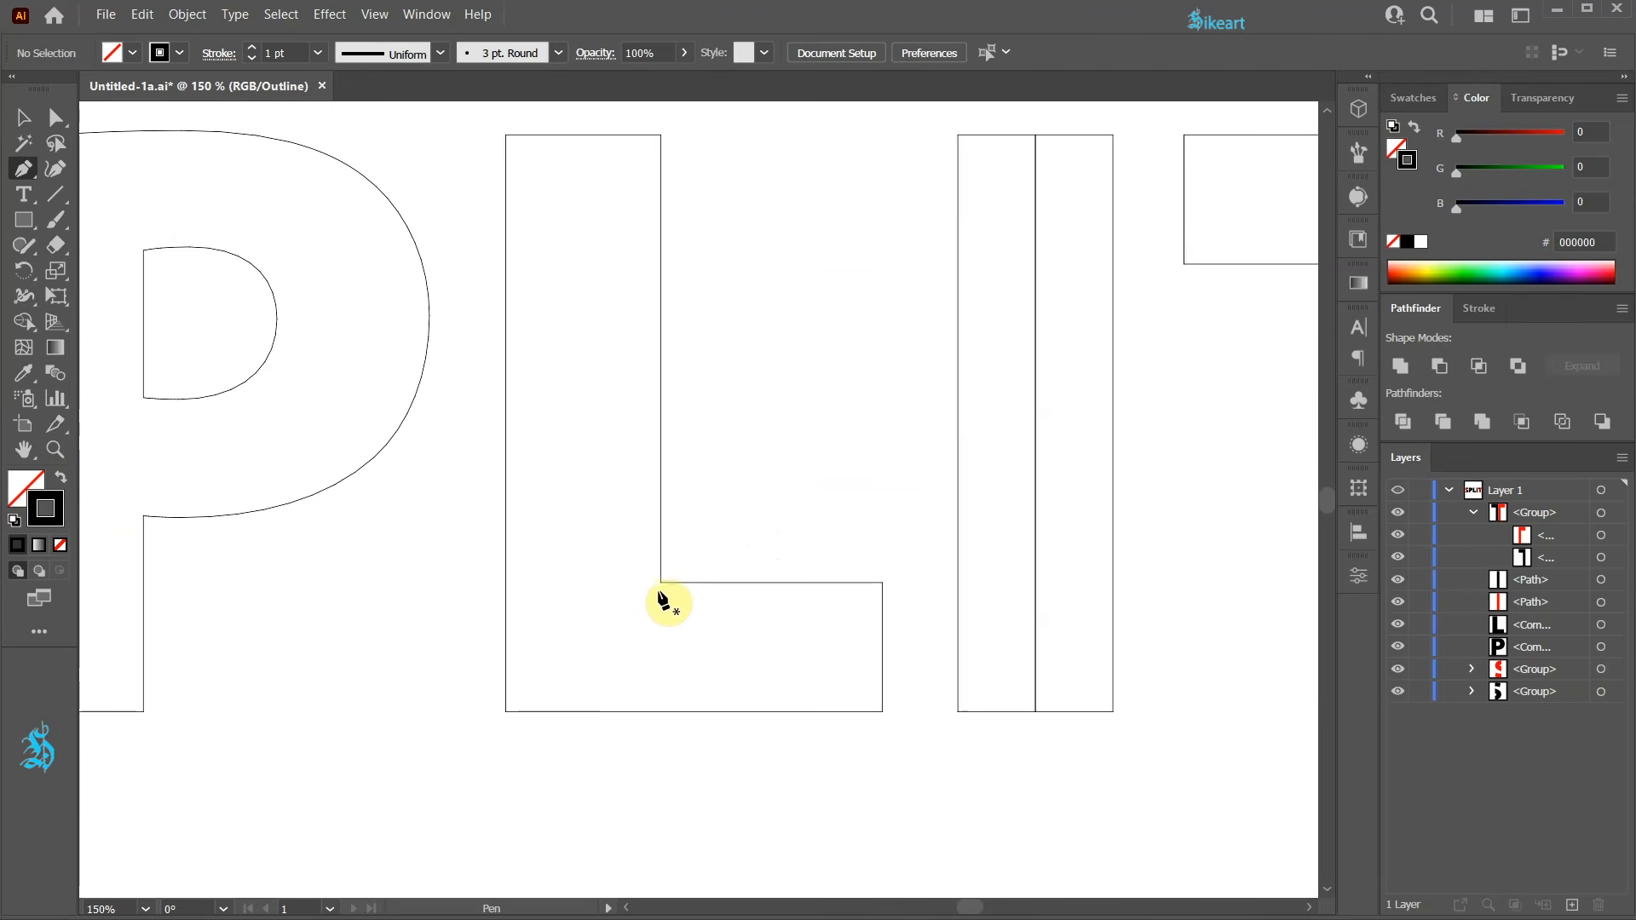
pyautogui.click(660, 583)
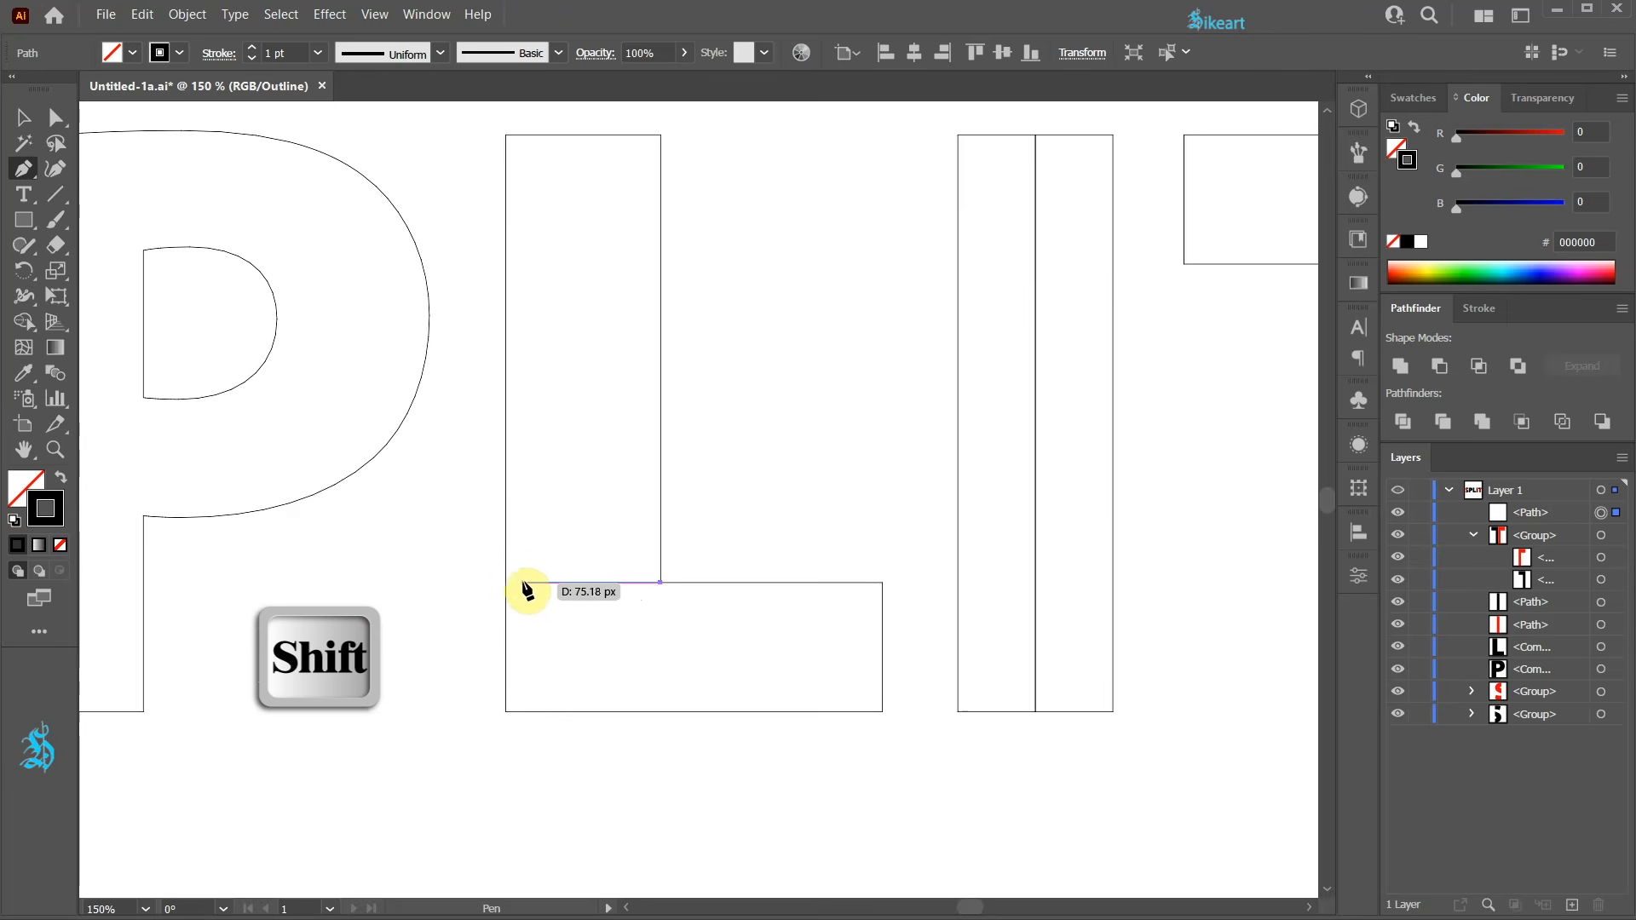
pyautogui.click(507, 583)
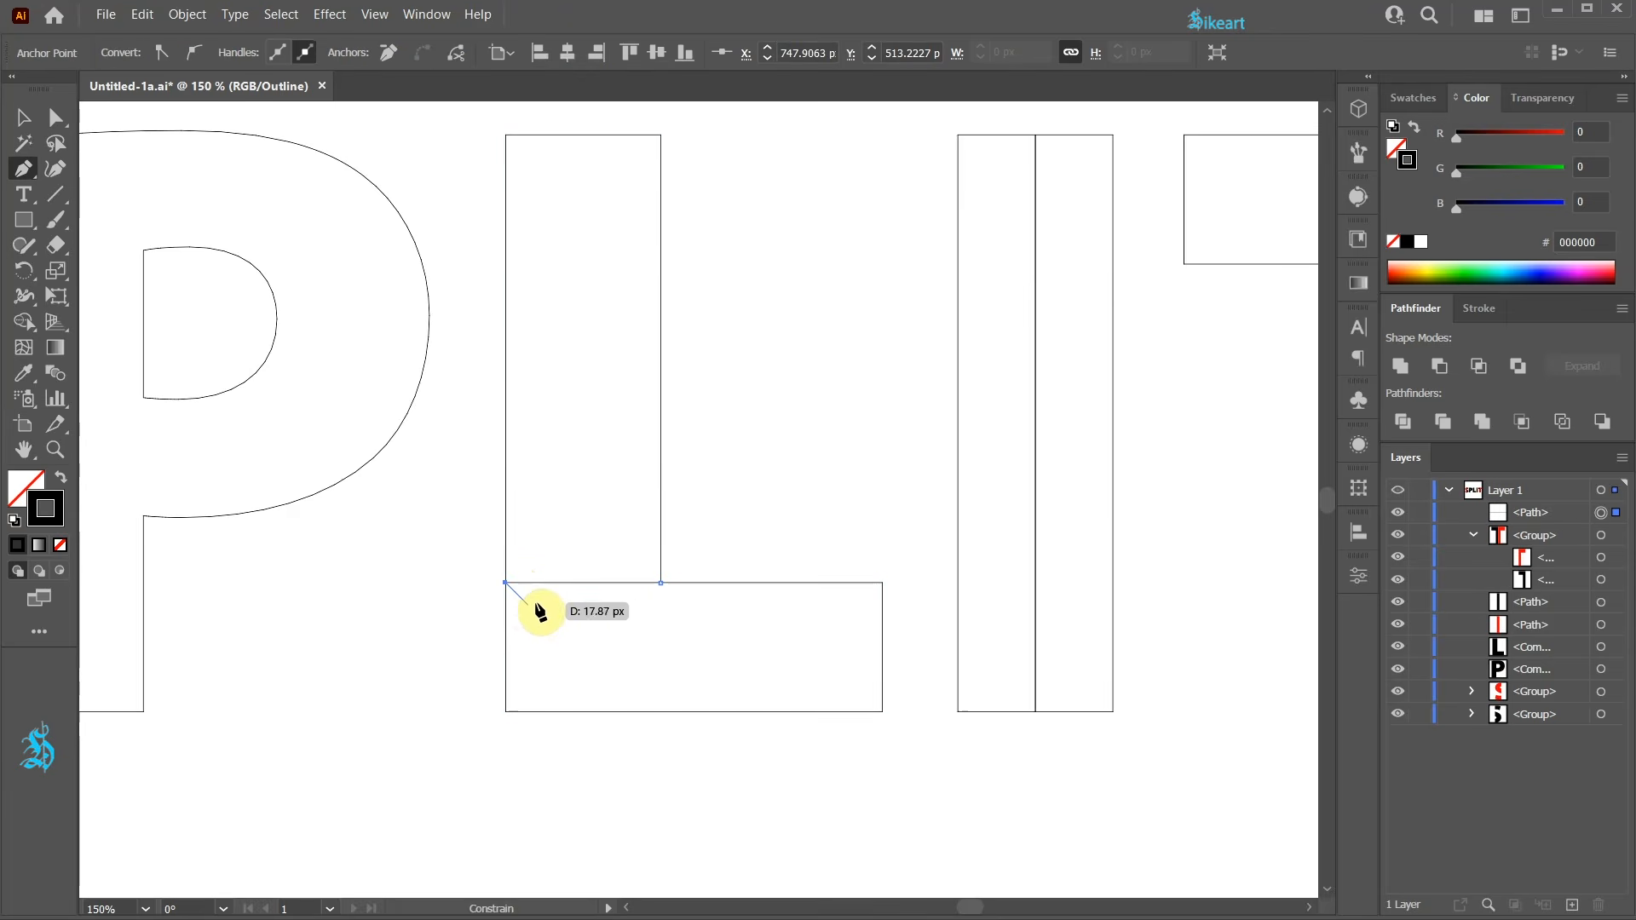
pyautogui.press('v')
pyautogui.moveTo(593, 588); pyautogui.dragTo(602, 878)
pyautogui.hotkey('ctrl', 'y')
pyautogui.hotkey('ctrl', '0')
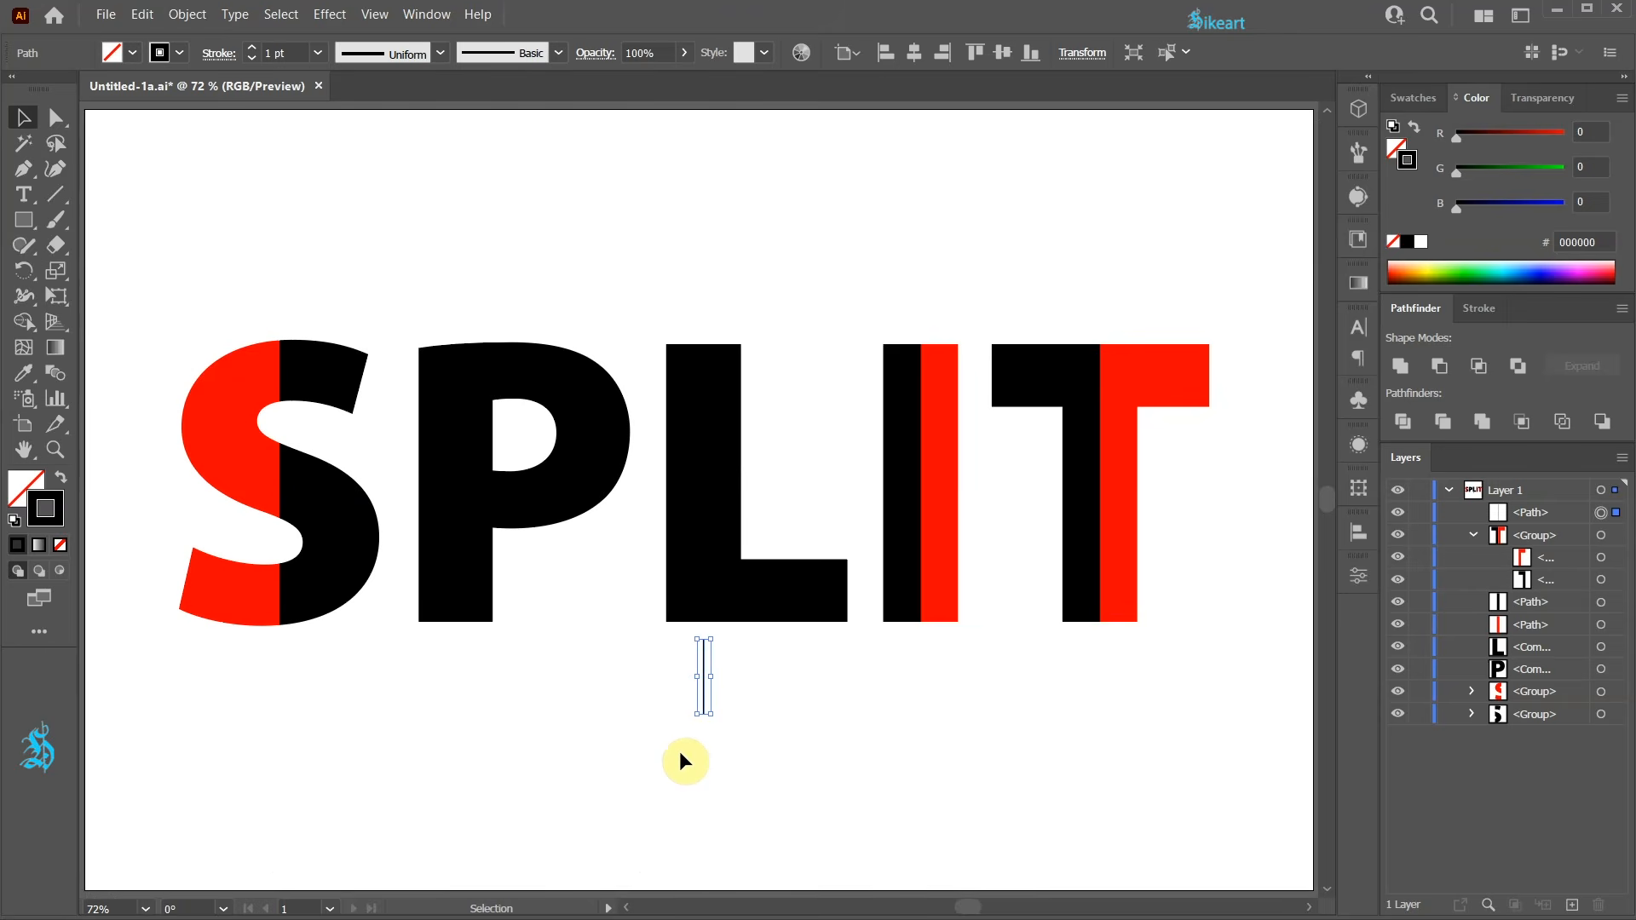
# Drag the line's top anchor upward so the line runs through the L's stem inner edge above the letter.
pyautogui.press('a')
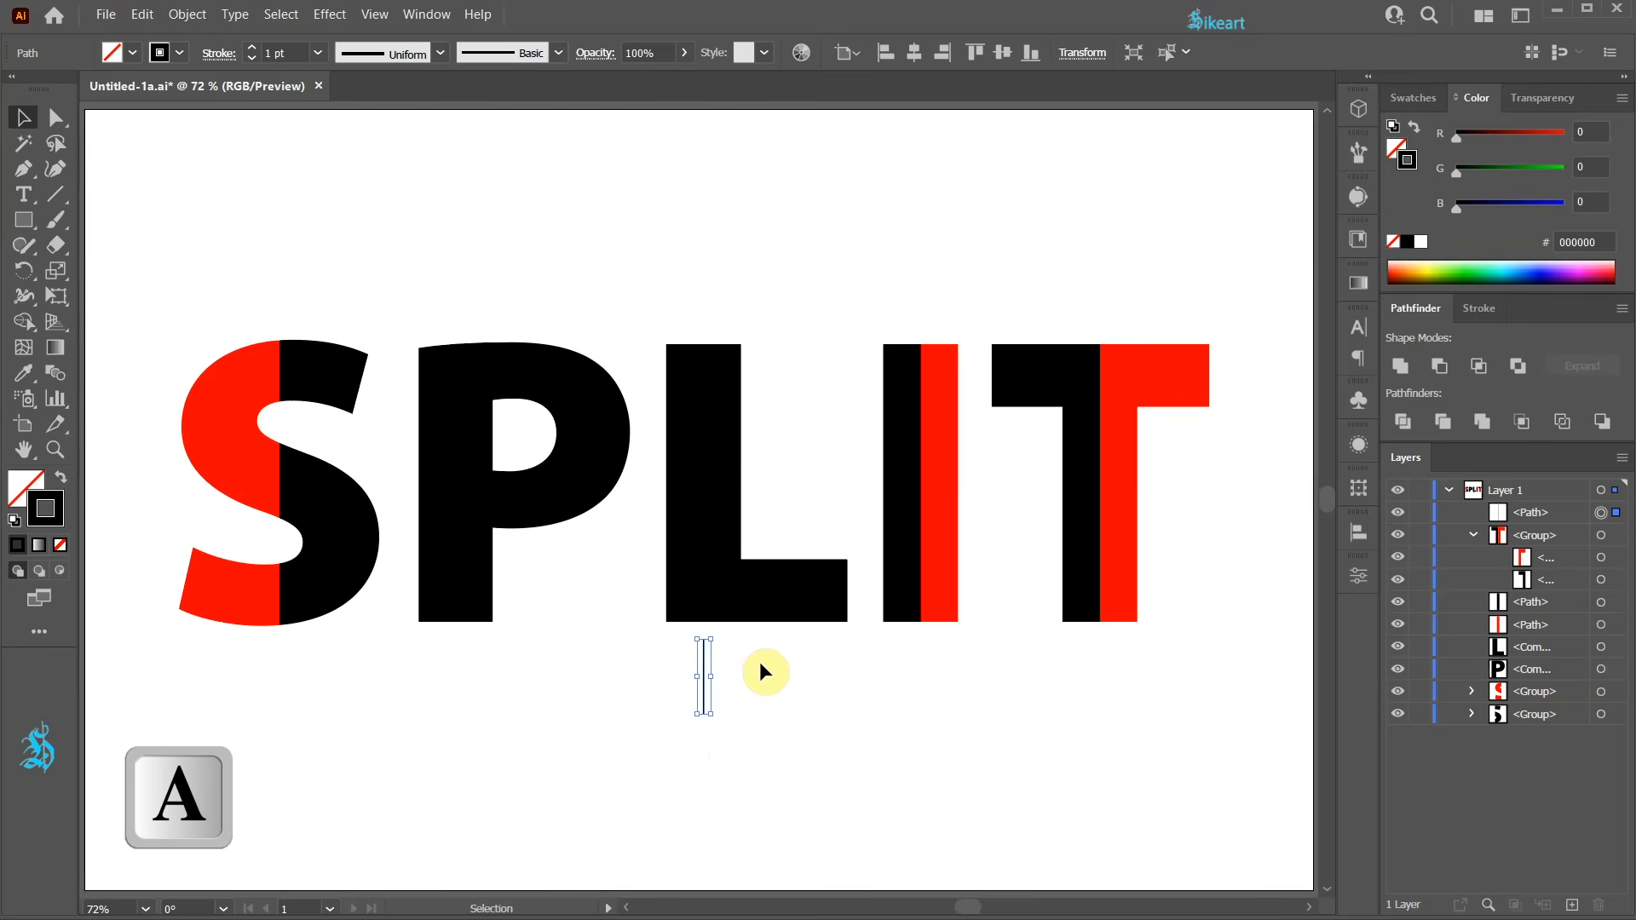
pyautogui.moveTo(690, 633); pyautogui.dragTo(731, 657)
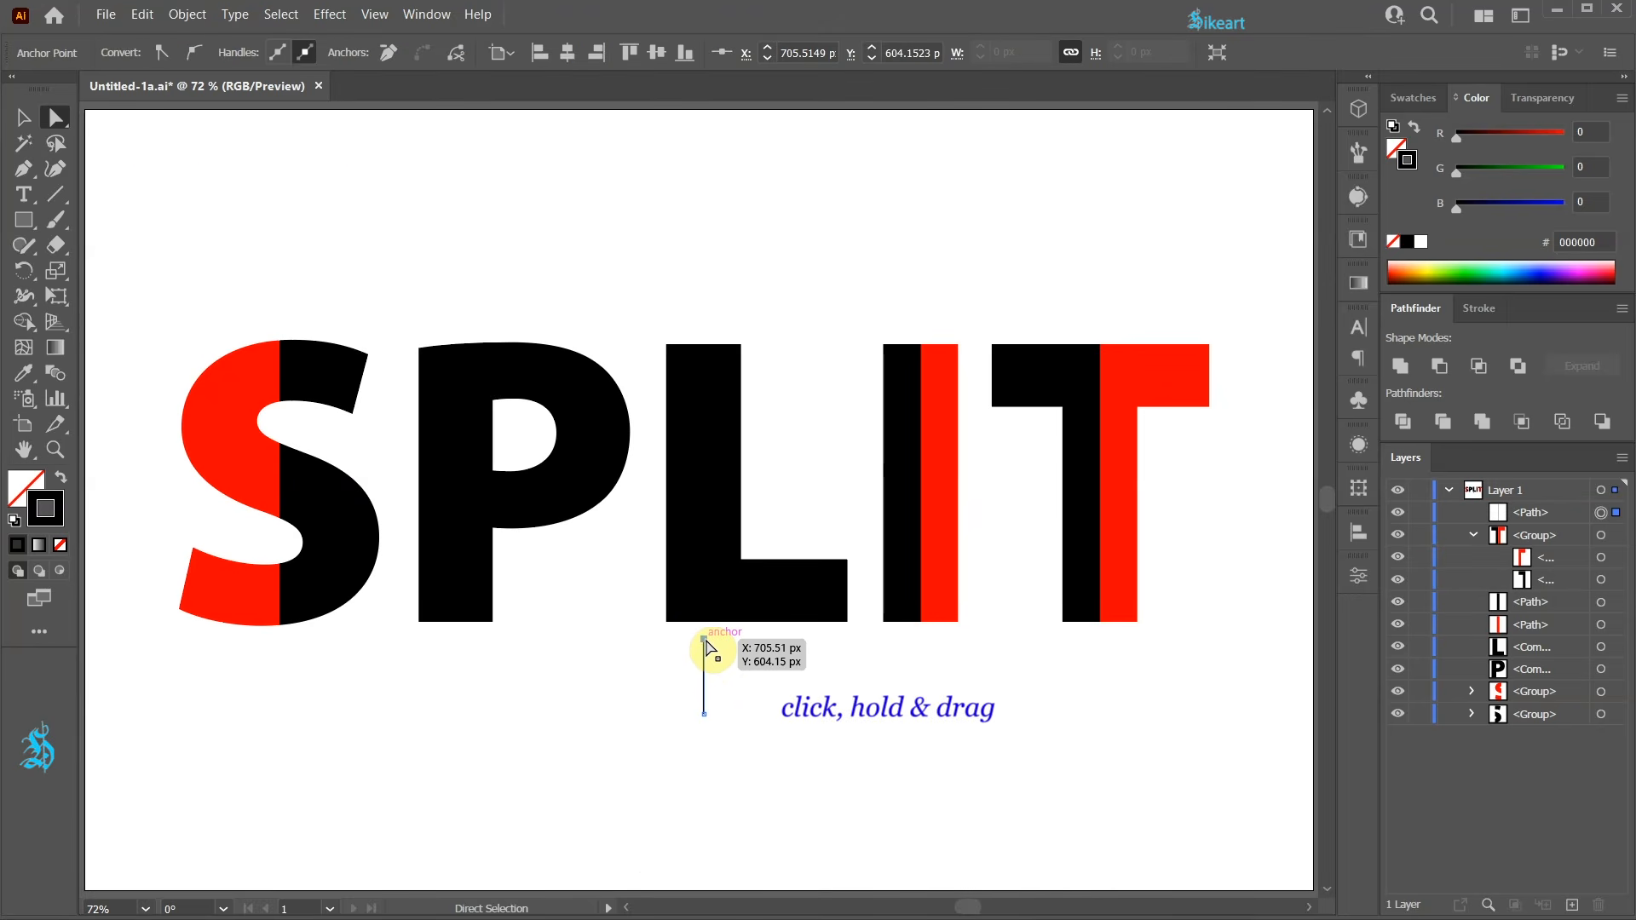
pyautogui.moveTo(707, 649); pyautogui.dragTo(738, 296)
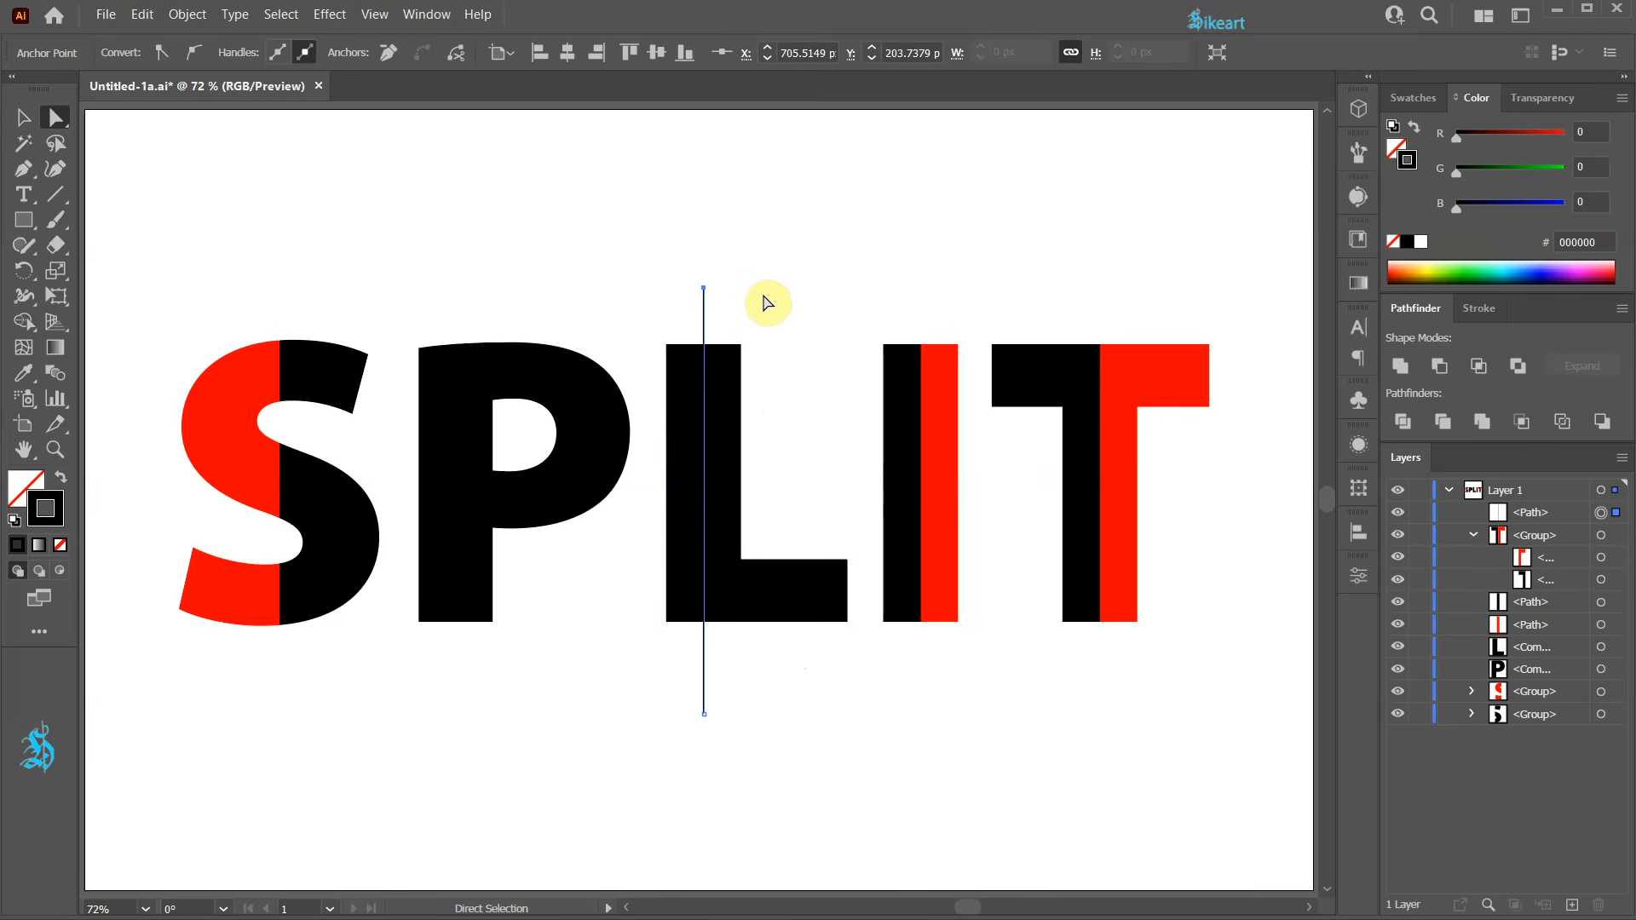
# Select the line together with the L and split the L with Pathfinder Divide.
pyautogui.press('v')
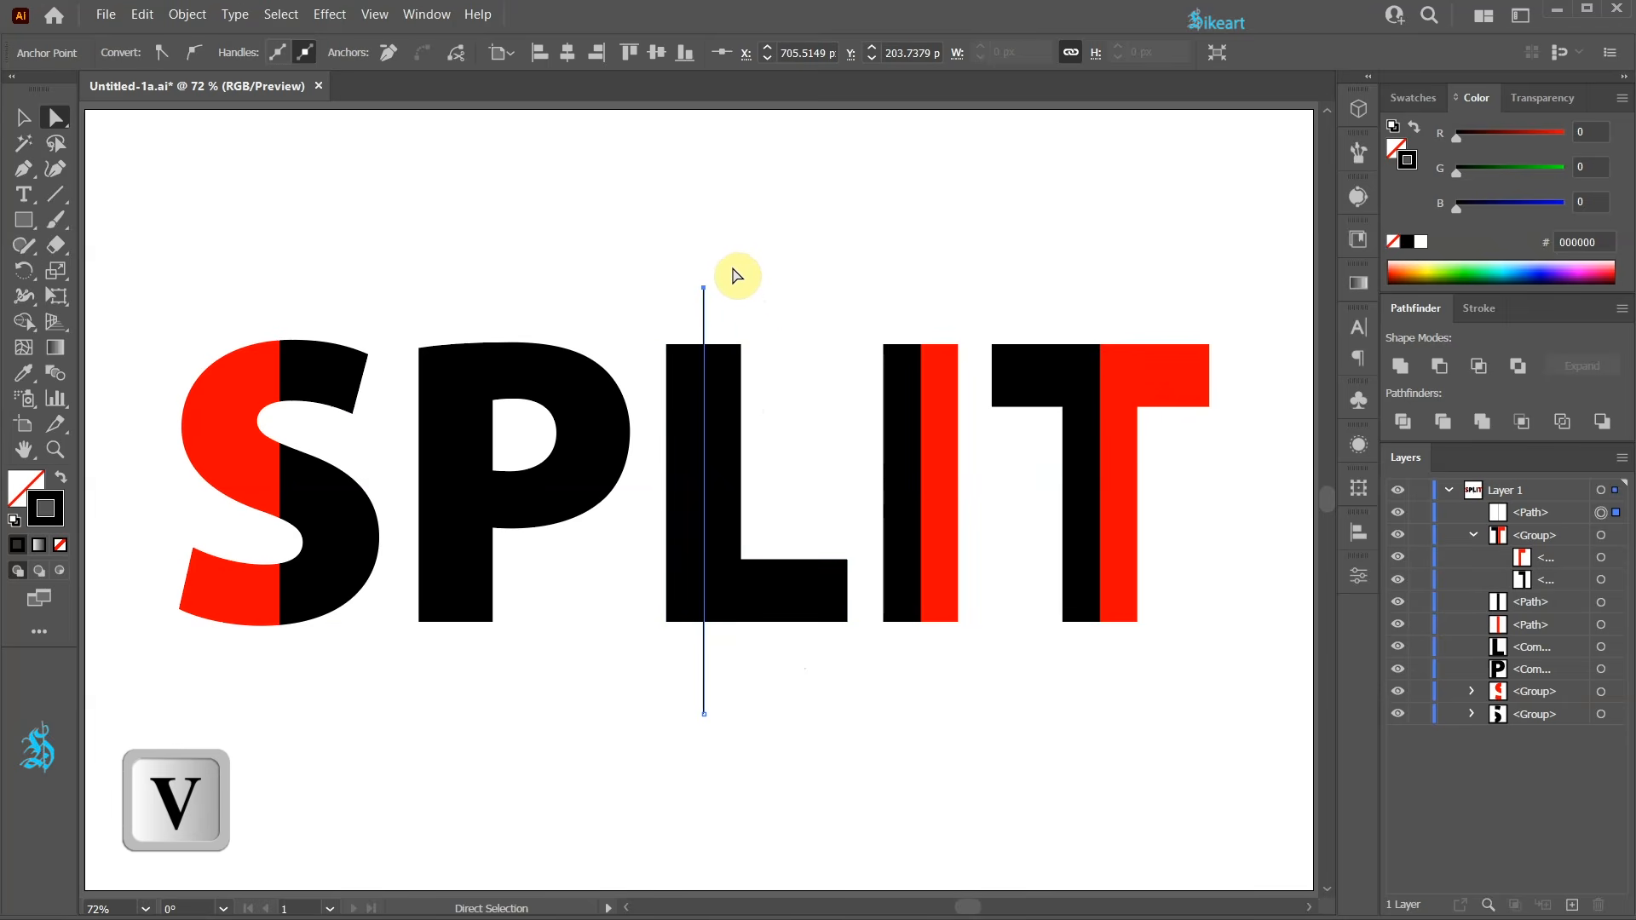
pyautogui.moveTo(672, 293); pyautogui.dragTo(761, 439)
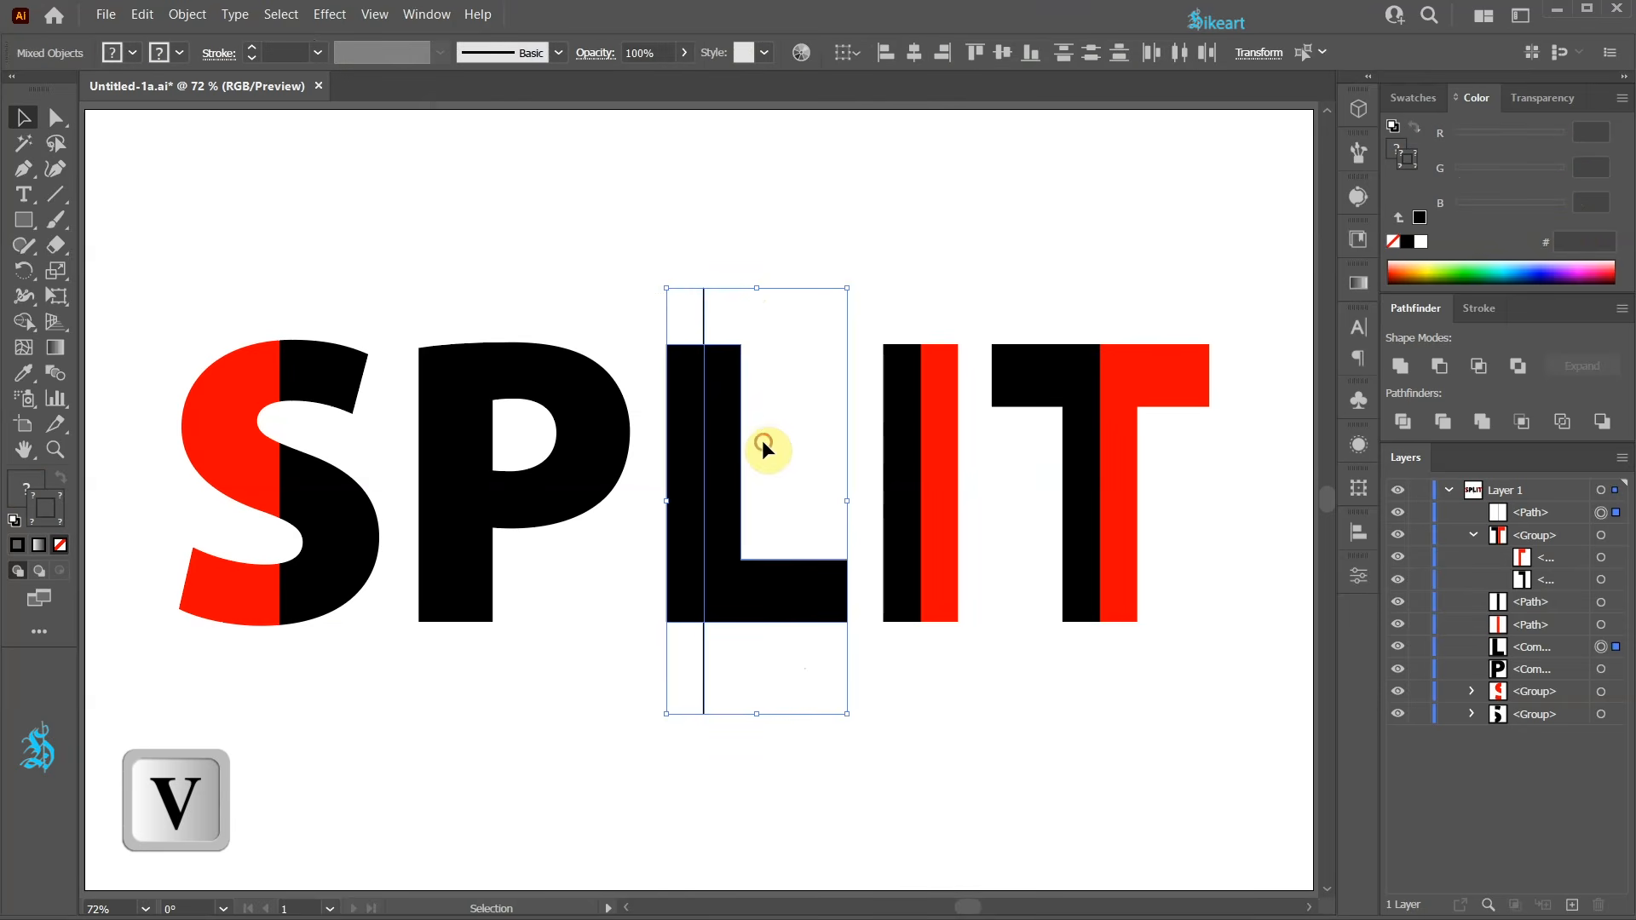
pyautogui.click(1405, 424)
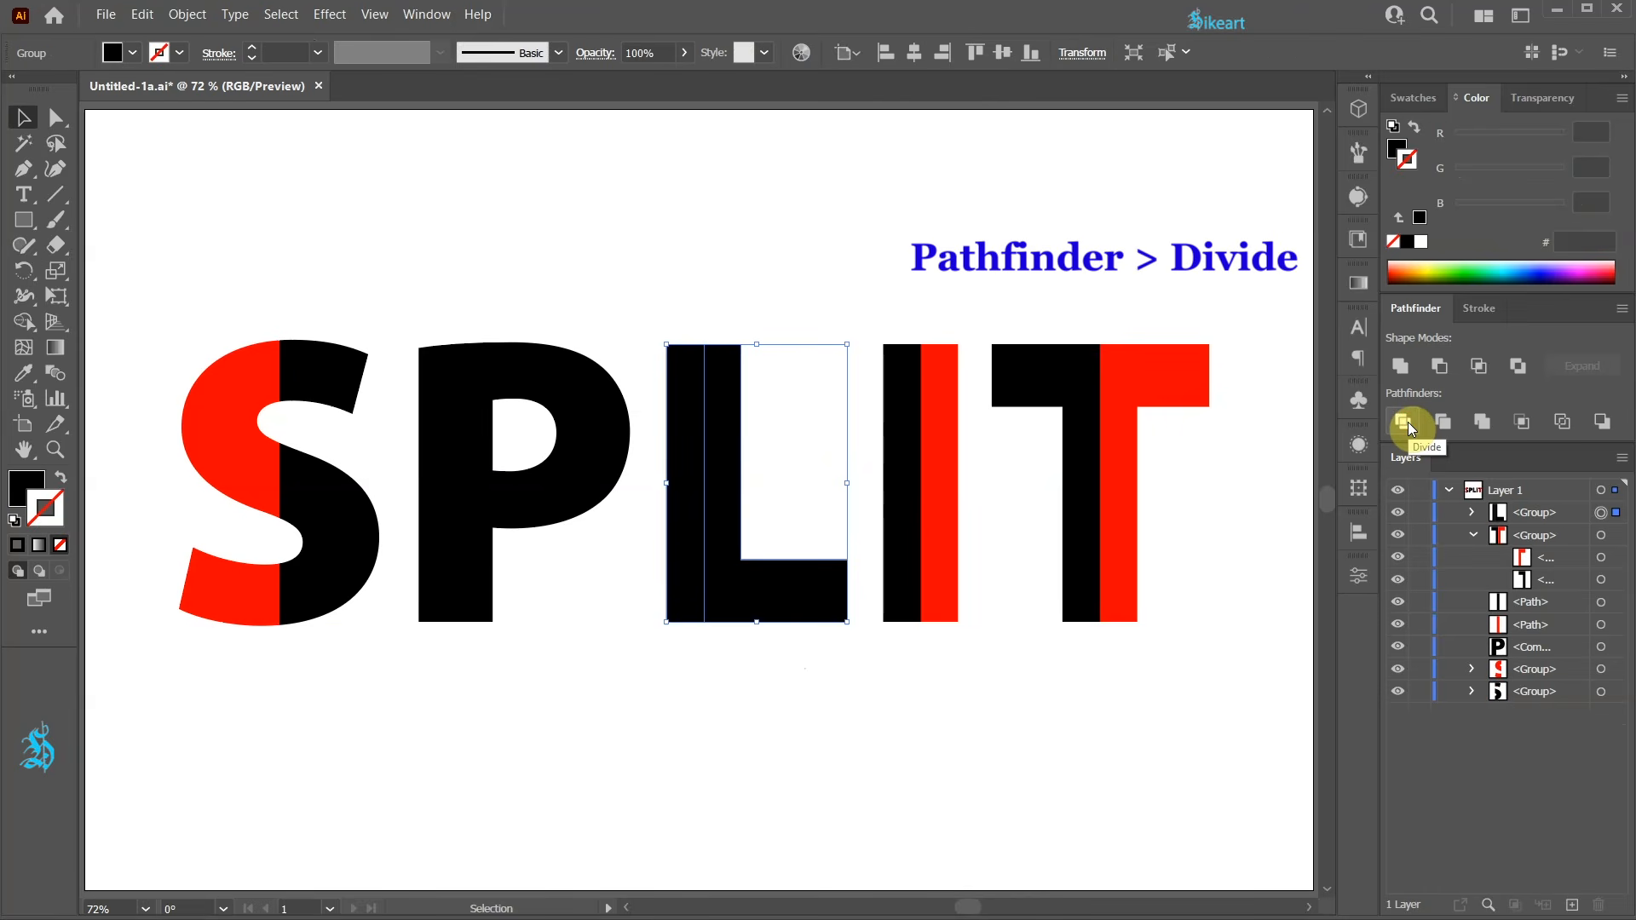
# Select the right part of the divided L and fill it with red, then deselect.
pyautogui.click(1471, 512)
pyautogui.click(1600, 558)
pyautogui.click(1413, 98)
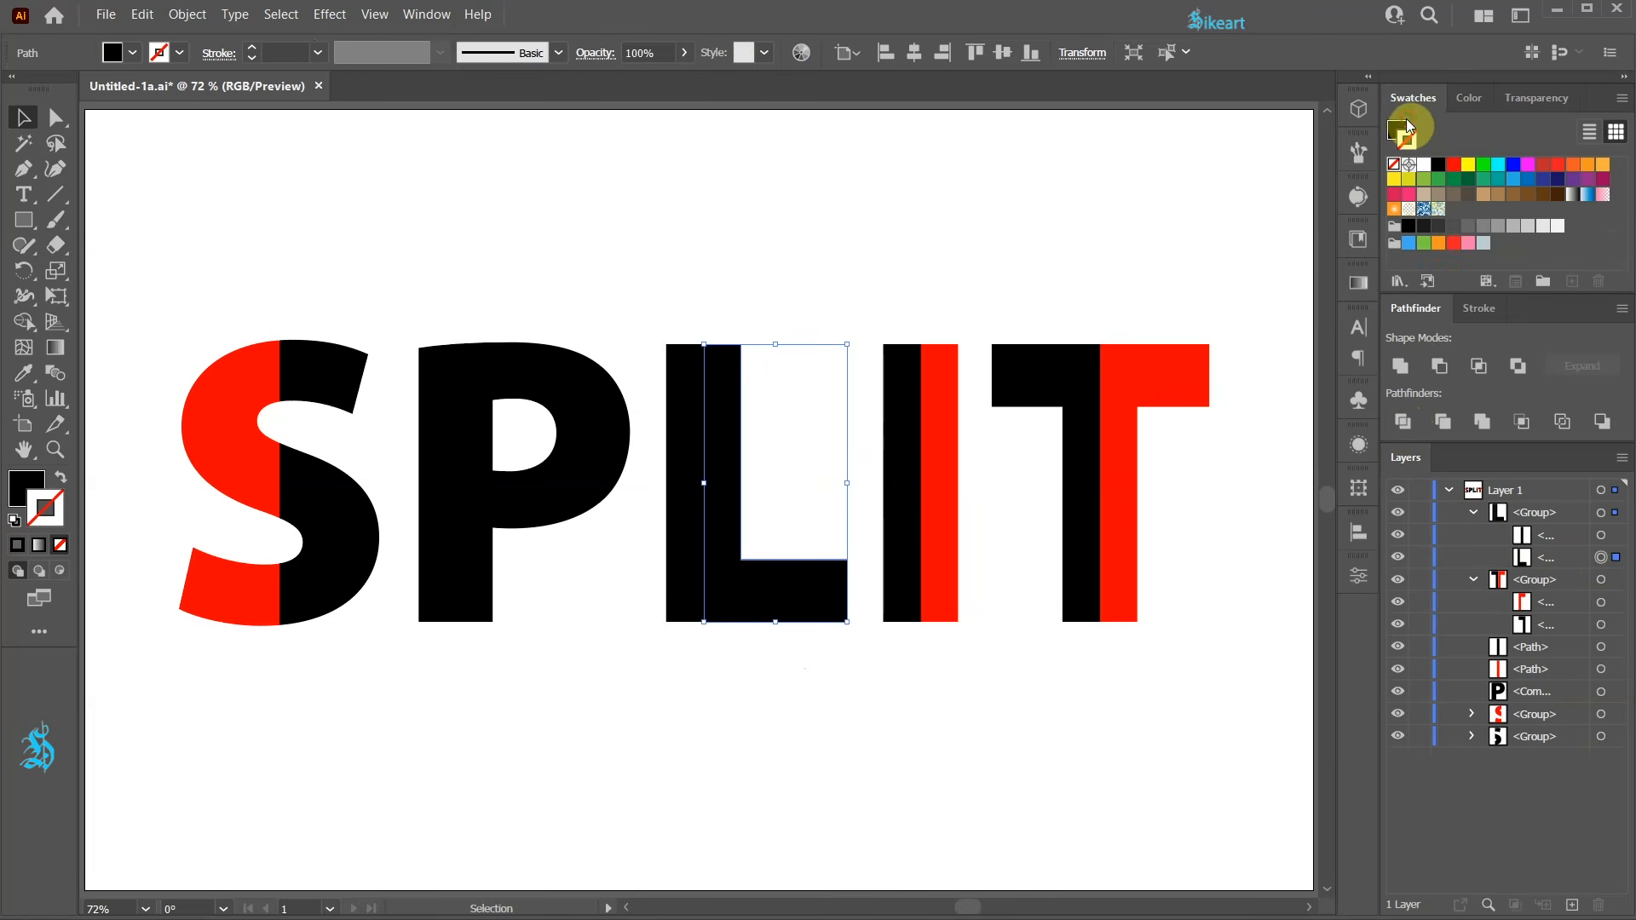
pyautogui.click(1453, 165)
pyautogui.click(977, 744)
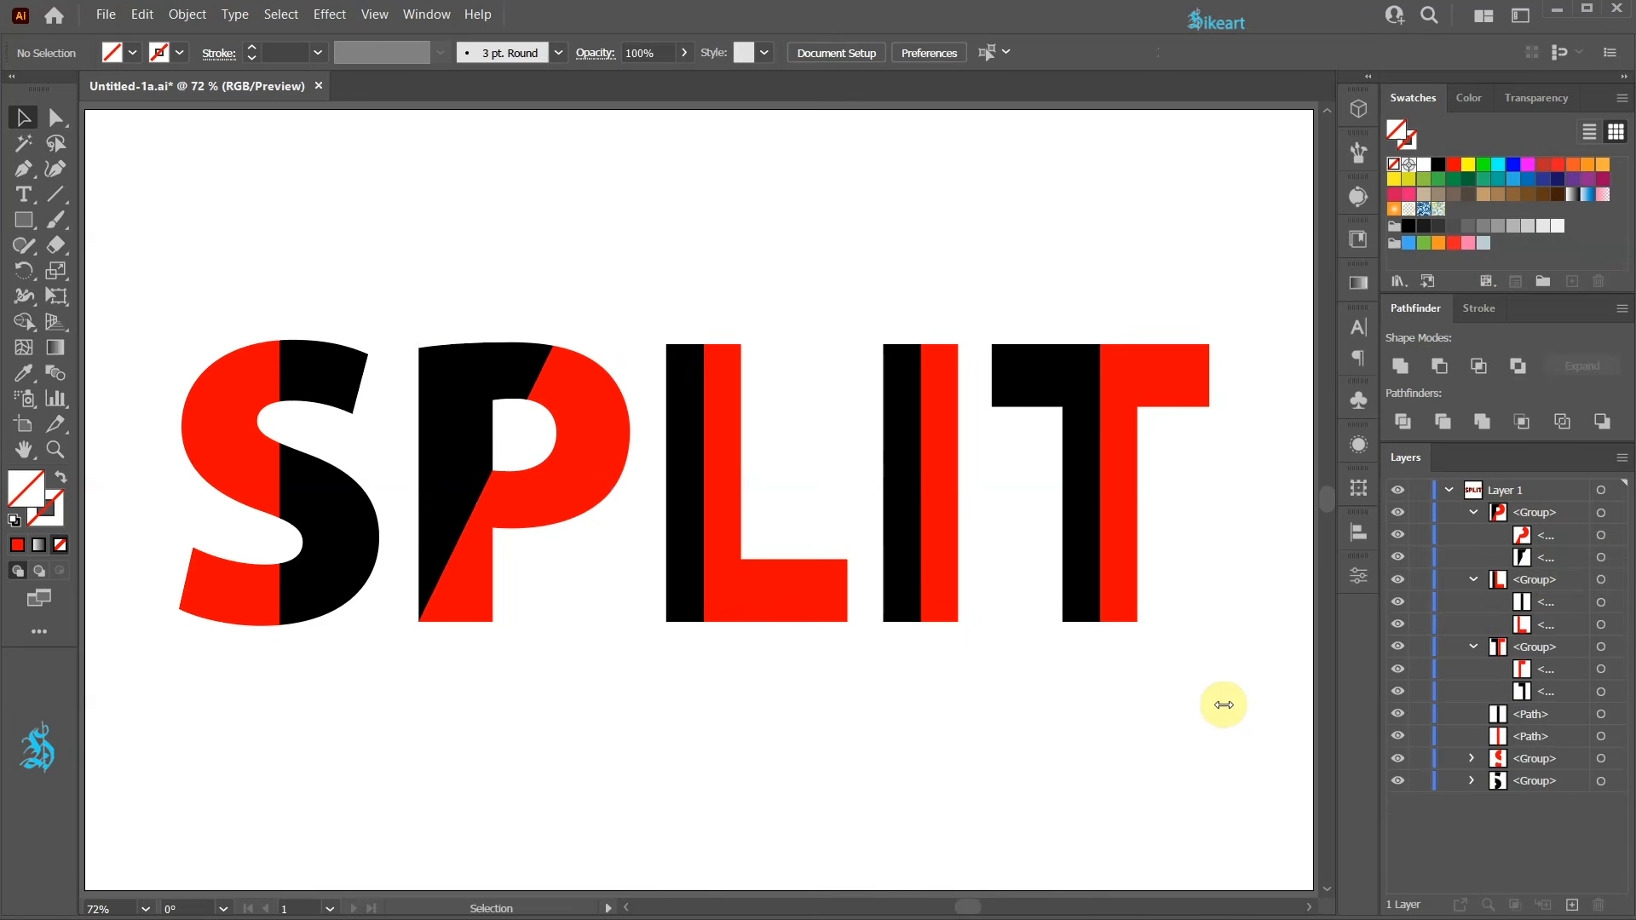
pyautogui.hotkey('ctrl', 'z')
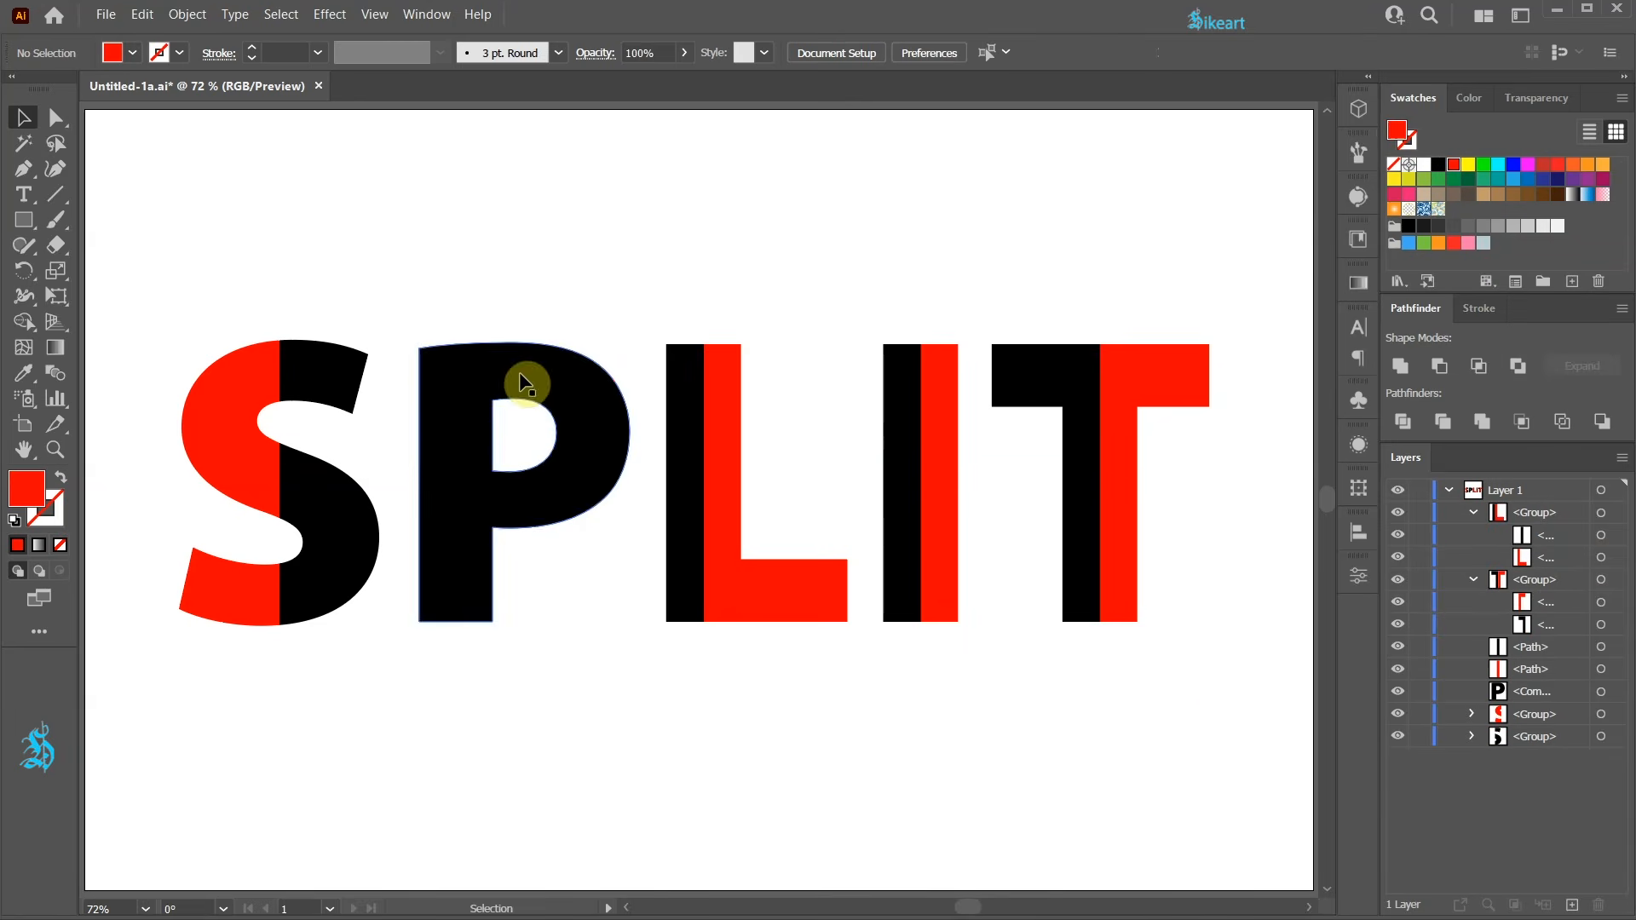
# Draw a diagonal stroked line with the Pen tool from the P's bottom-left corner through the inner corner of its bowl.
pyautogui.press('p')
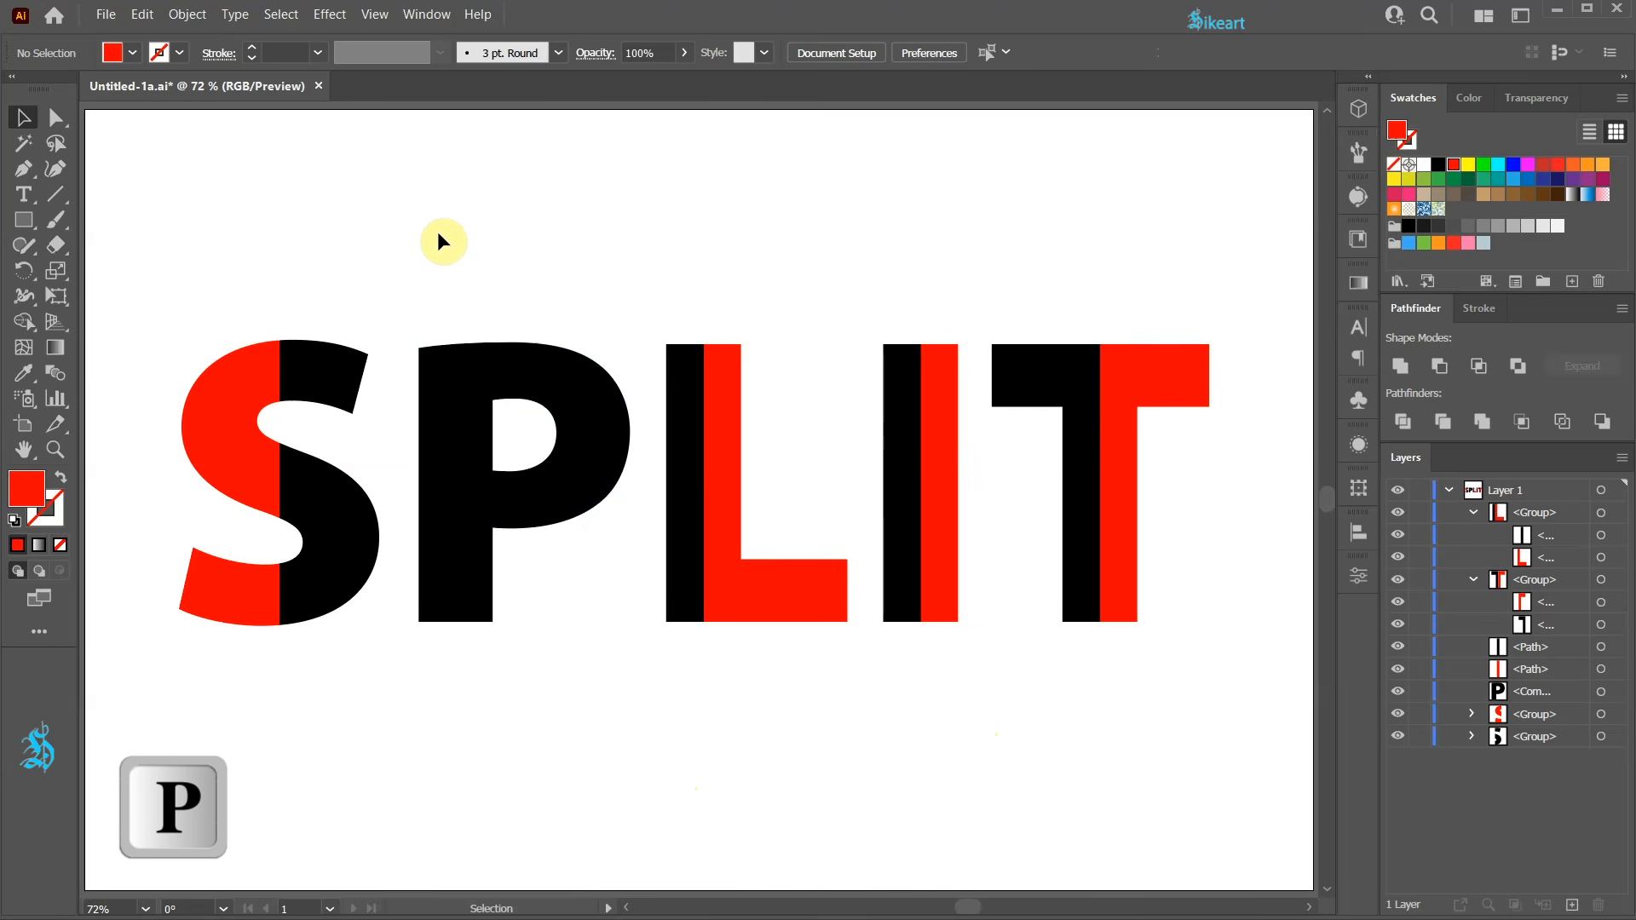
pyautogui.hotkey('shift', 'x')
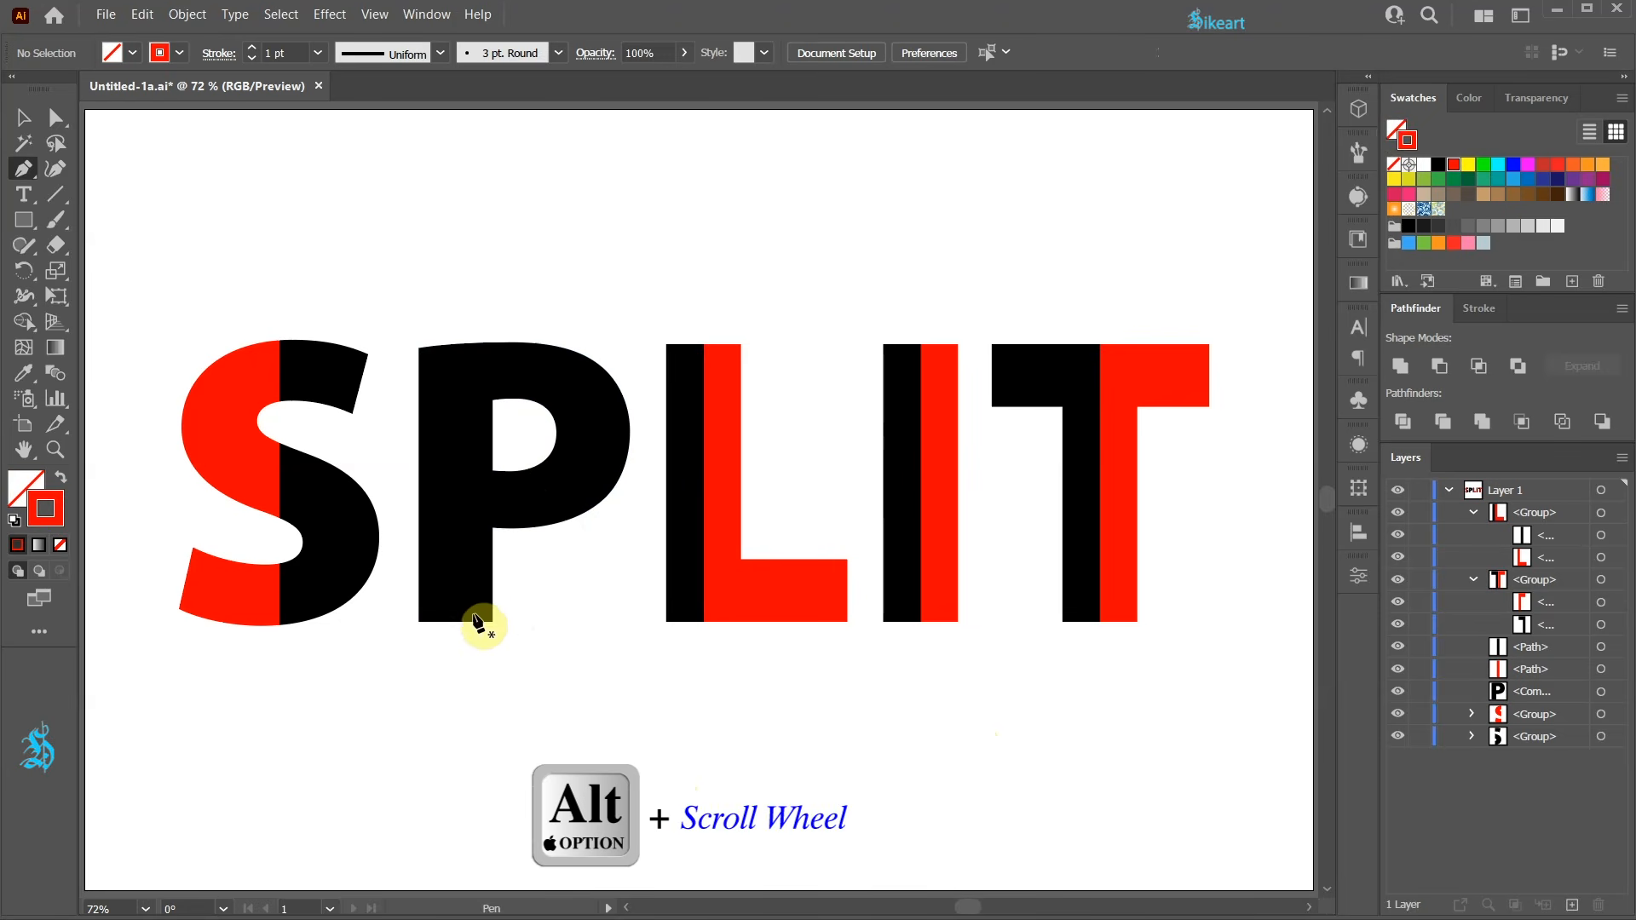
pyautogui.scroll(5, 478, 597)
pyautogui.moveTo(463, 584); pyautogui.dragTo(466, 678)
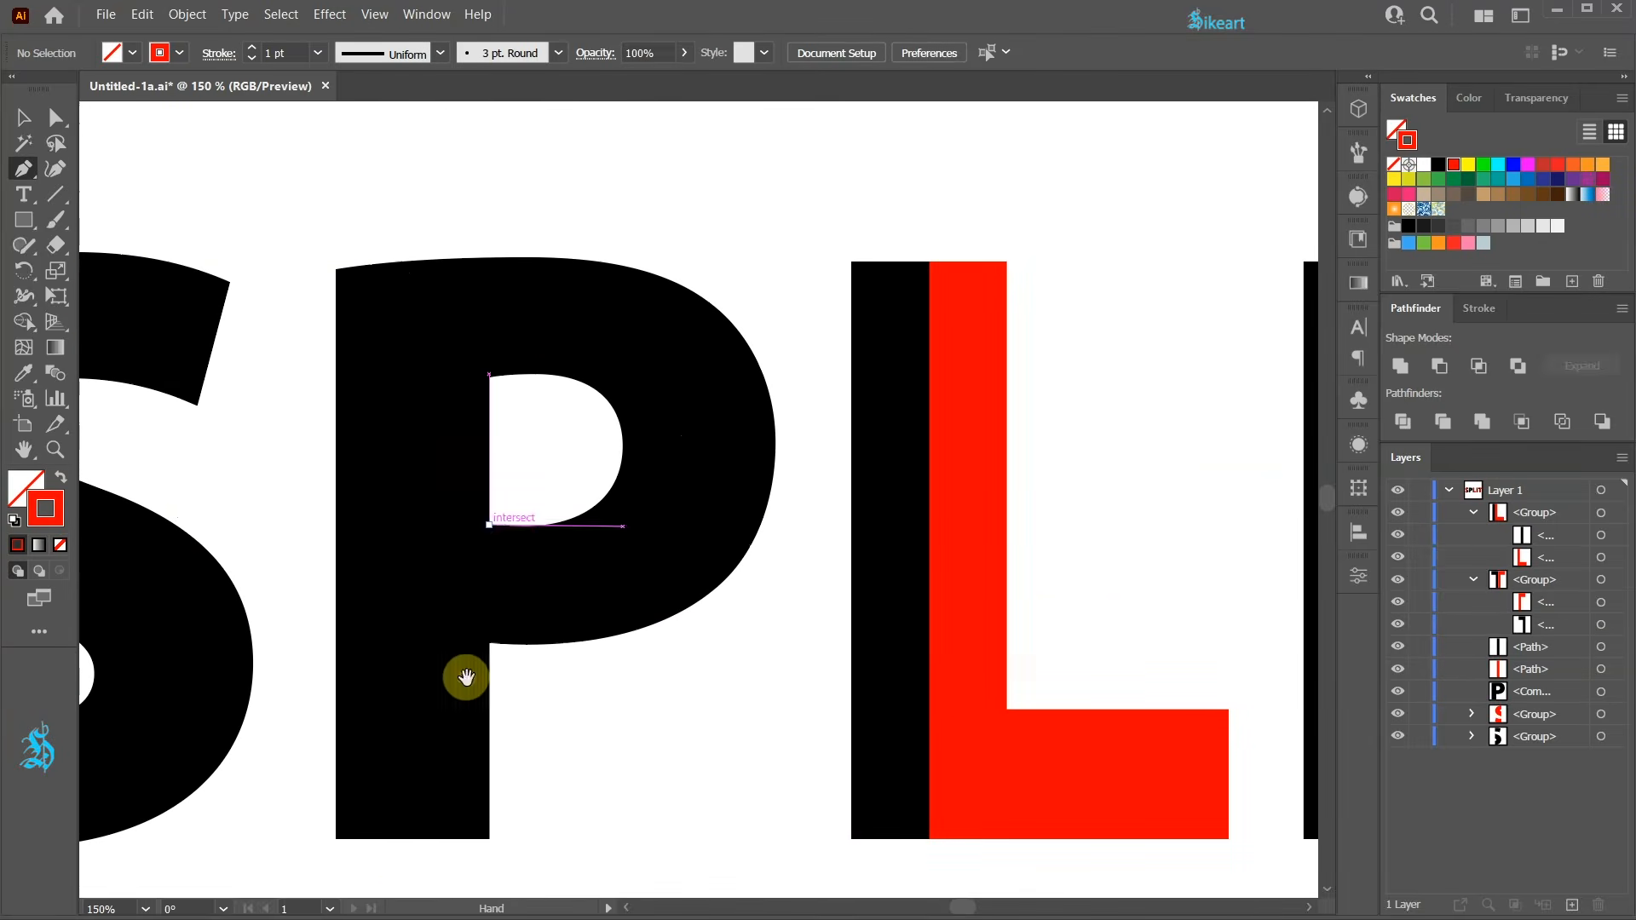
pyautogui.click(336, 838)
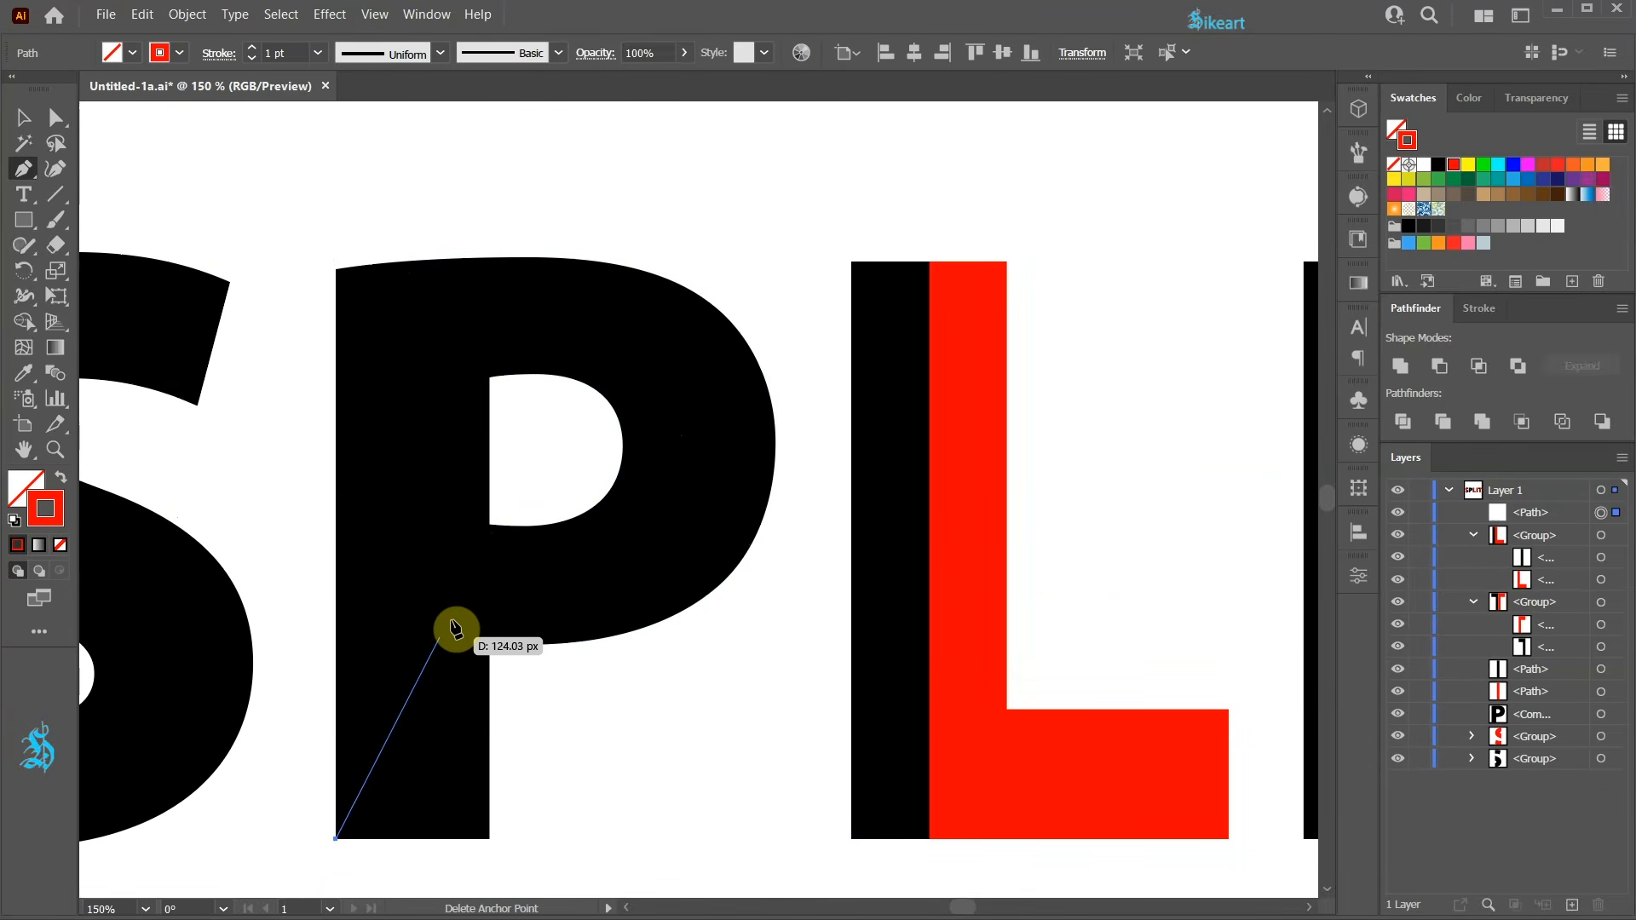
pyautogui.click(489, 525)
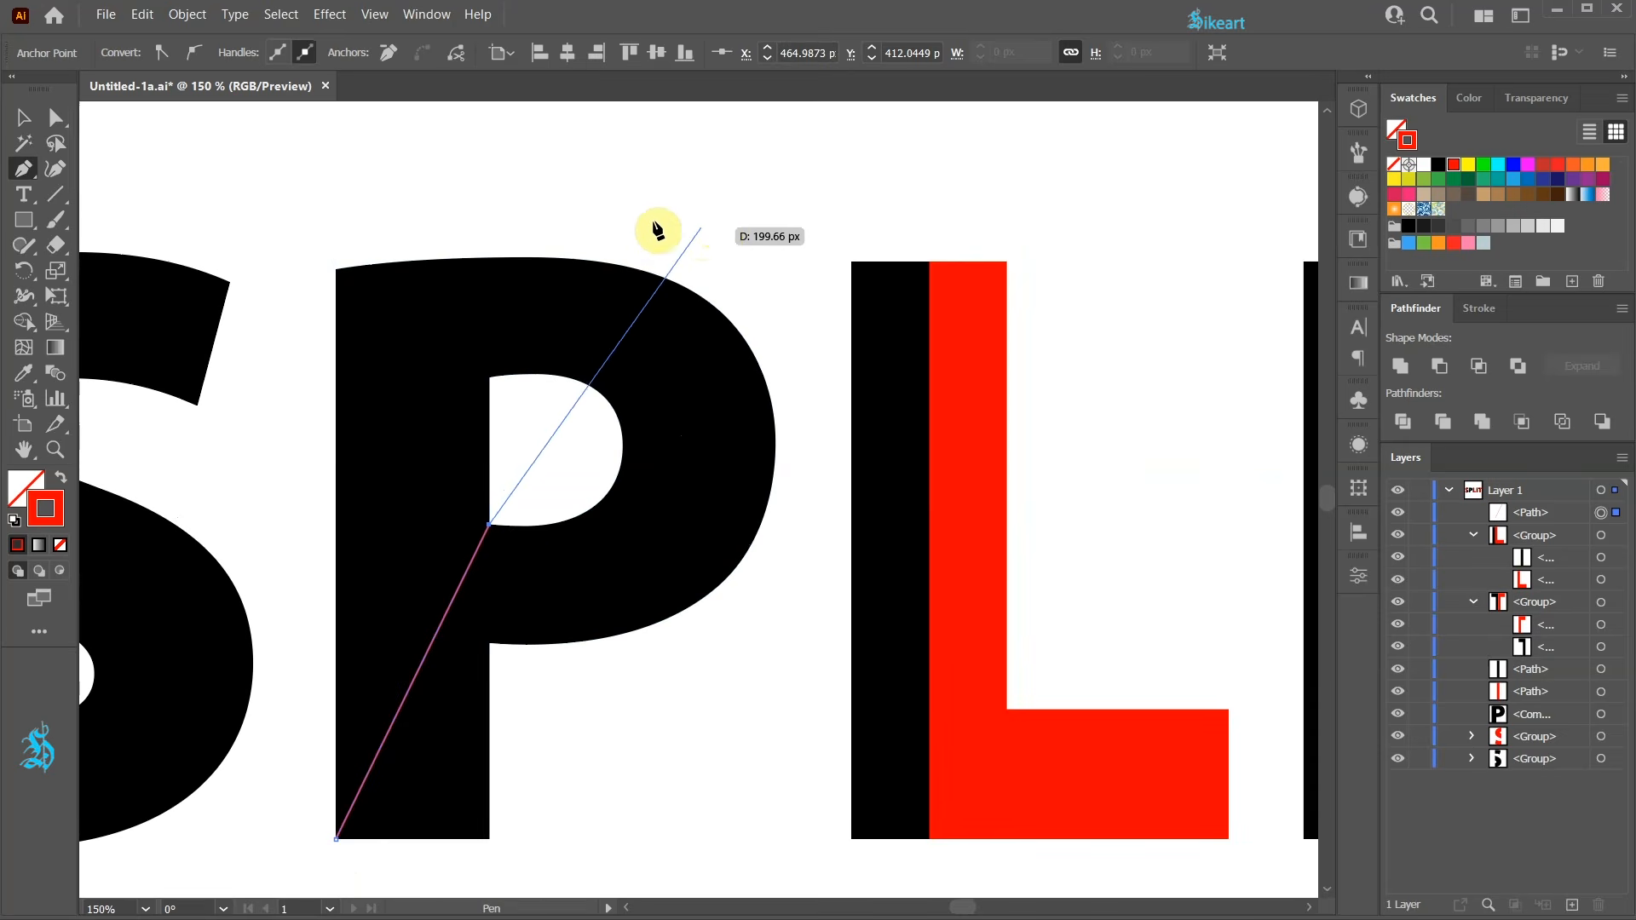
pyautogui.click(656, 181)
pyautogui.press('a')
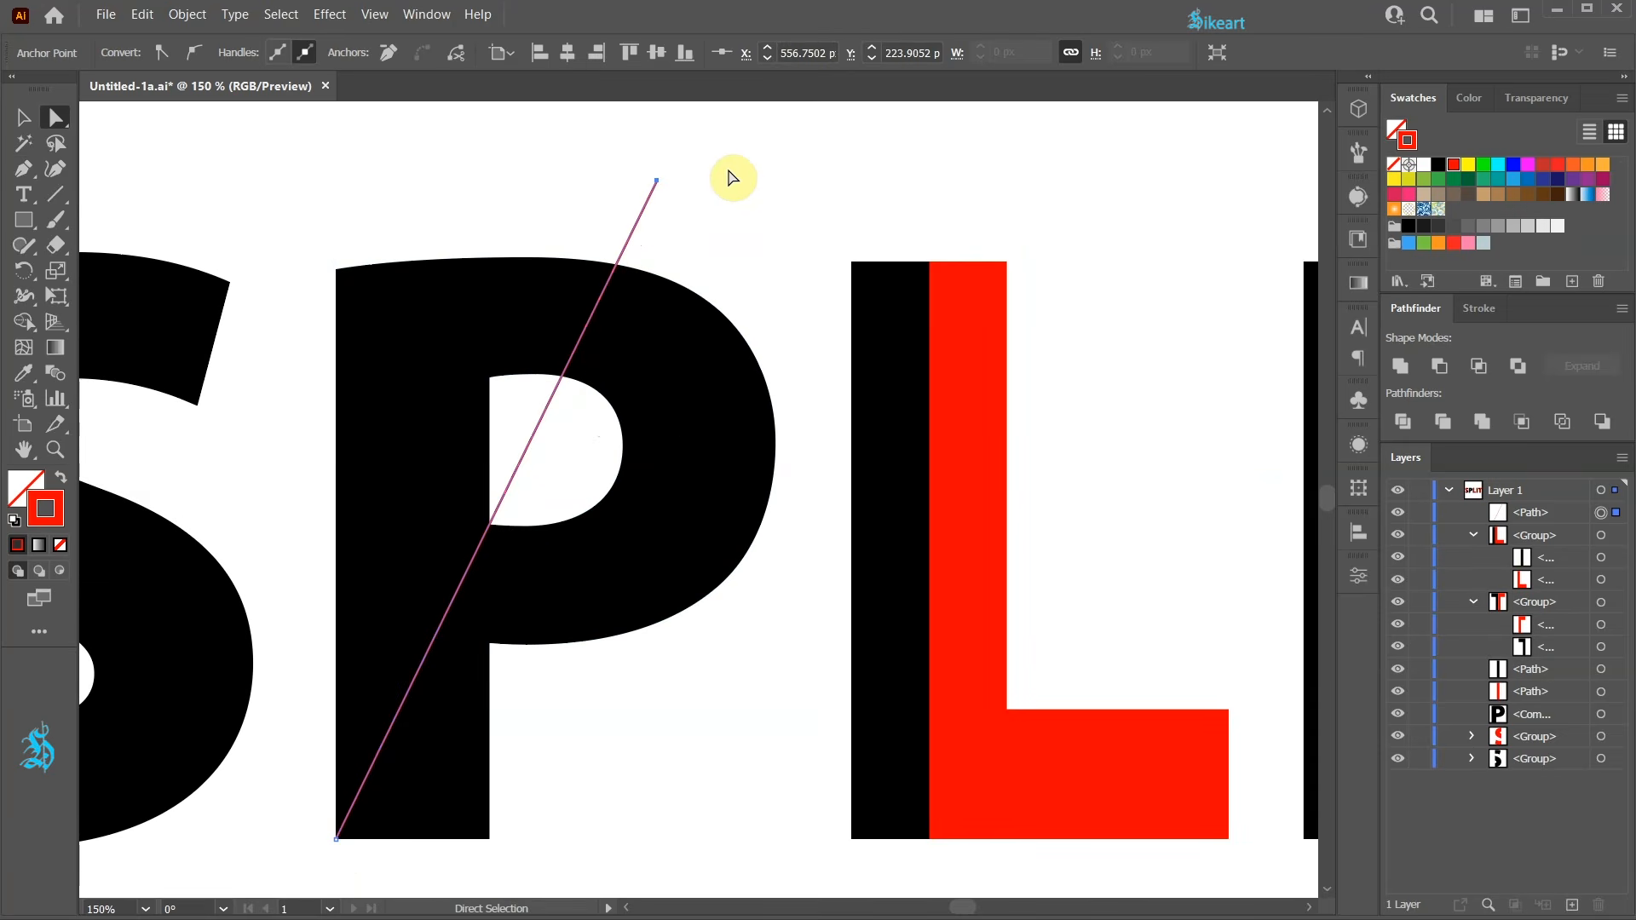
pyautogui.hotkey('ctrl', 'z')
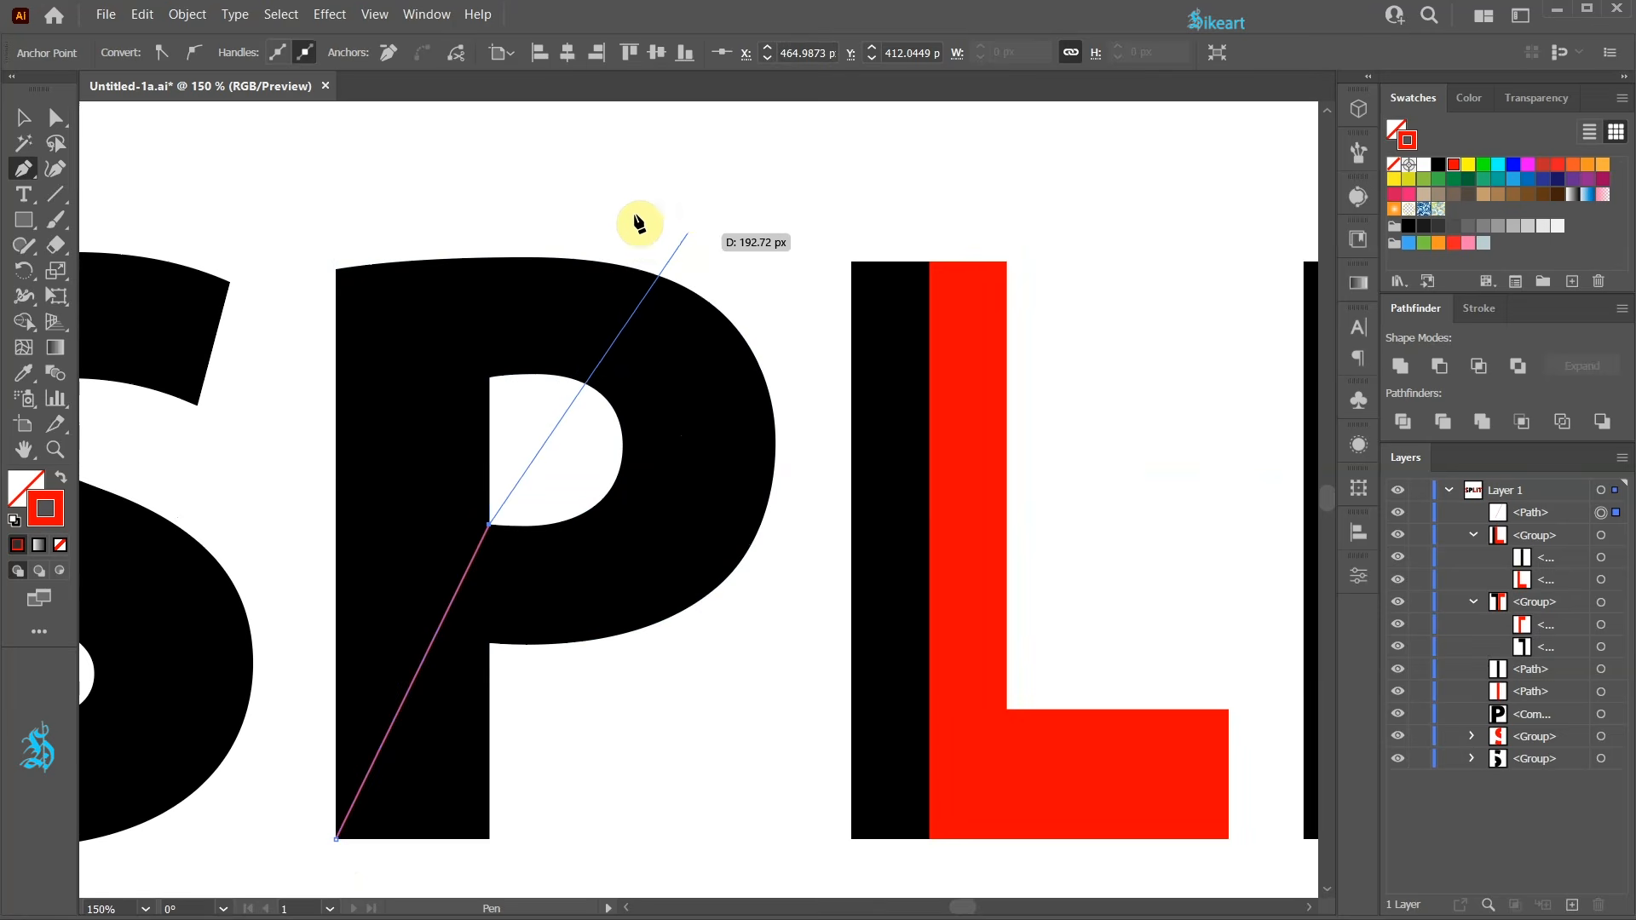
# Drag the line's upper anchor out so the diagonal line extends above the top of the P.
pyautogui.press('a')
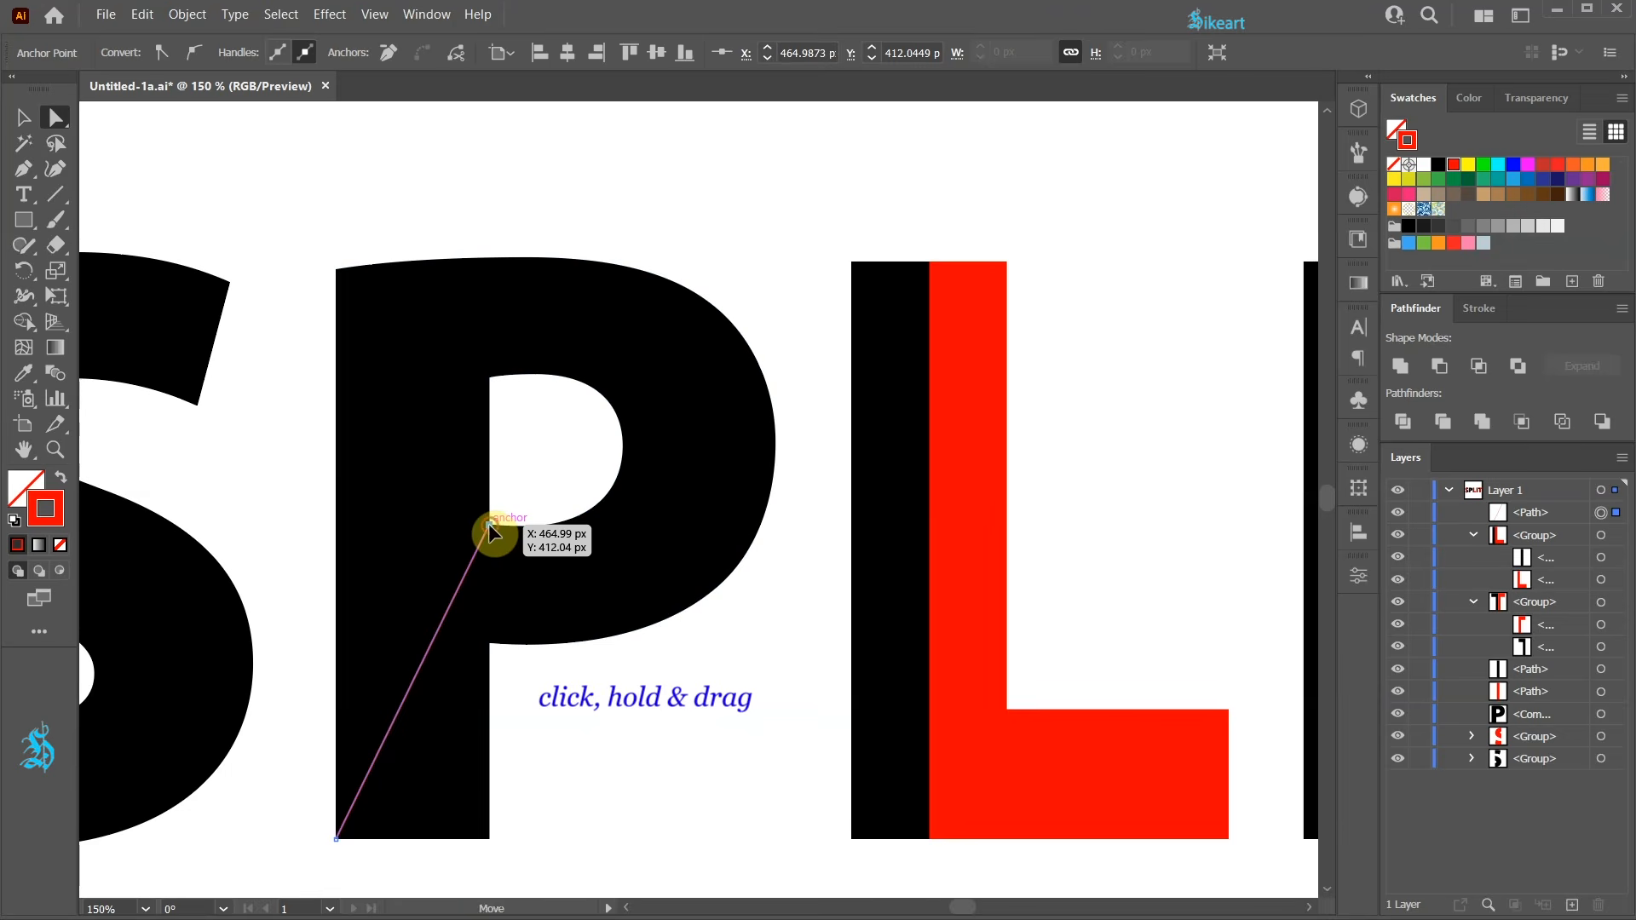
pyautogui.moveTo(489, 529); pyautogui.dragTo(656, 179)
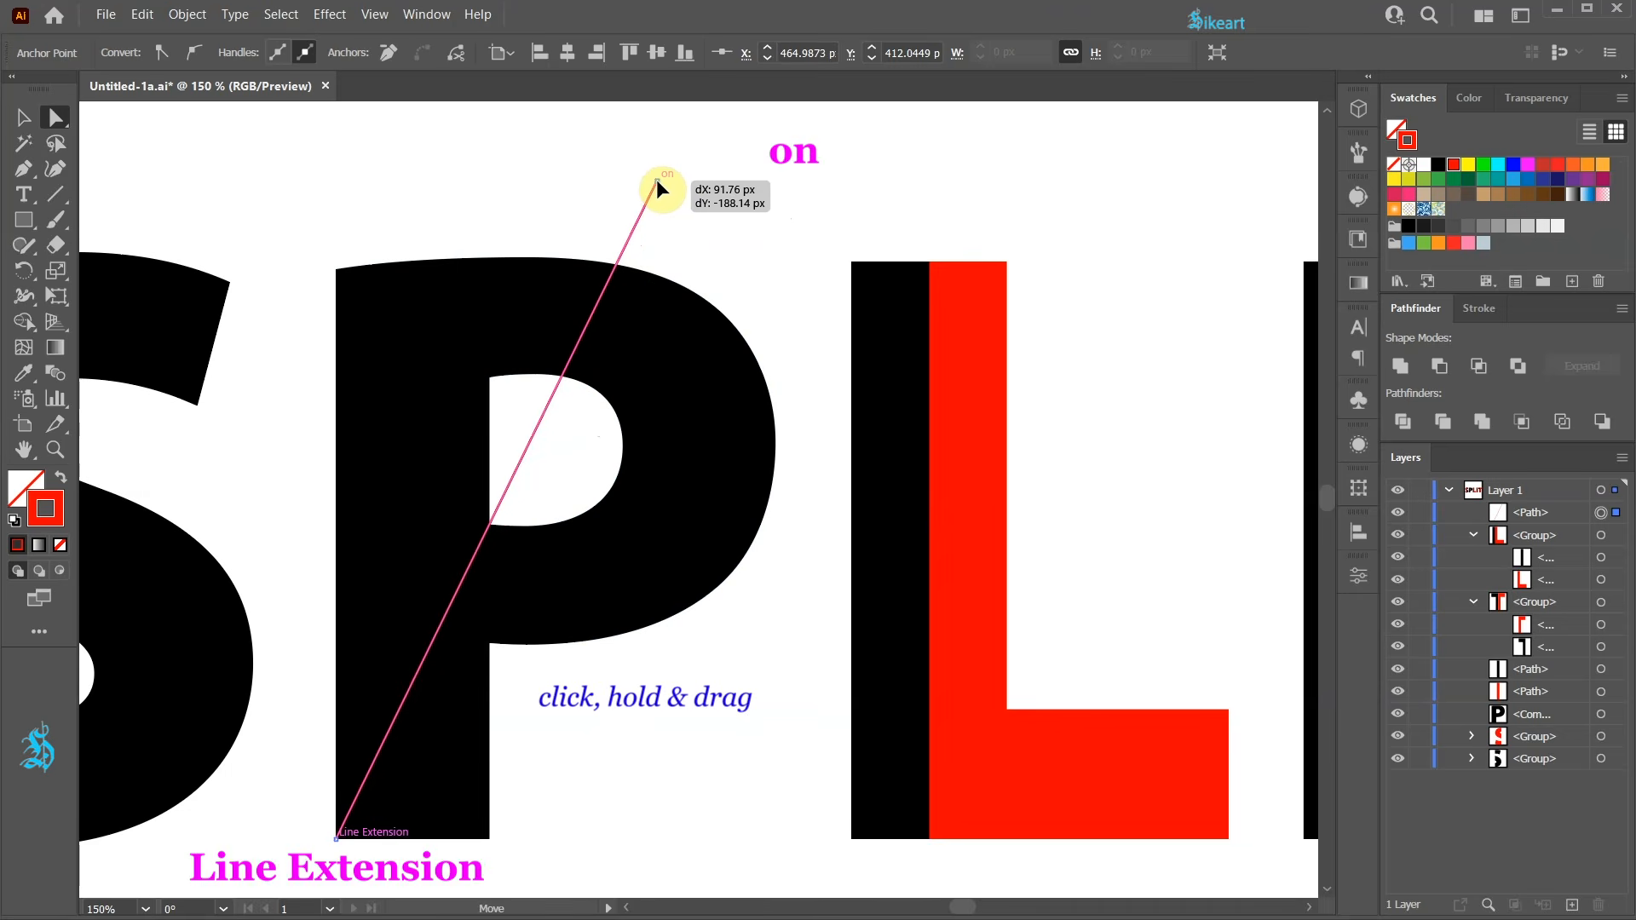
pyautogui.moveTo(656, 179); pyautogui.dragTo(656, 178)
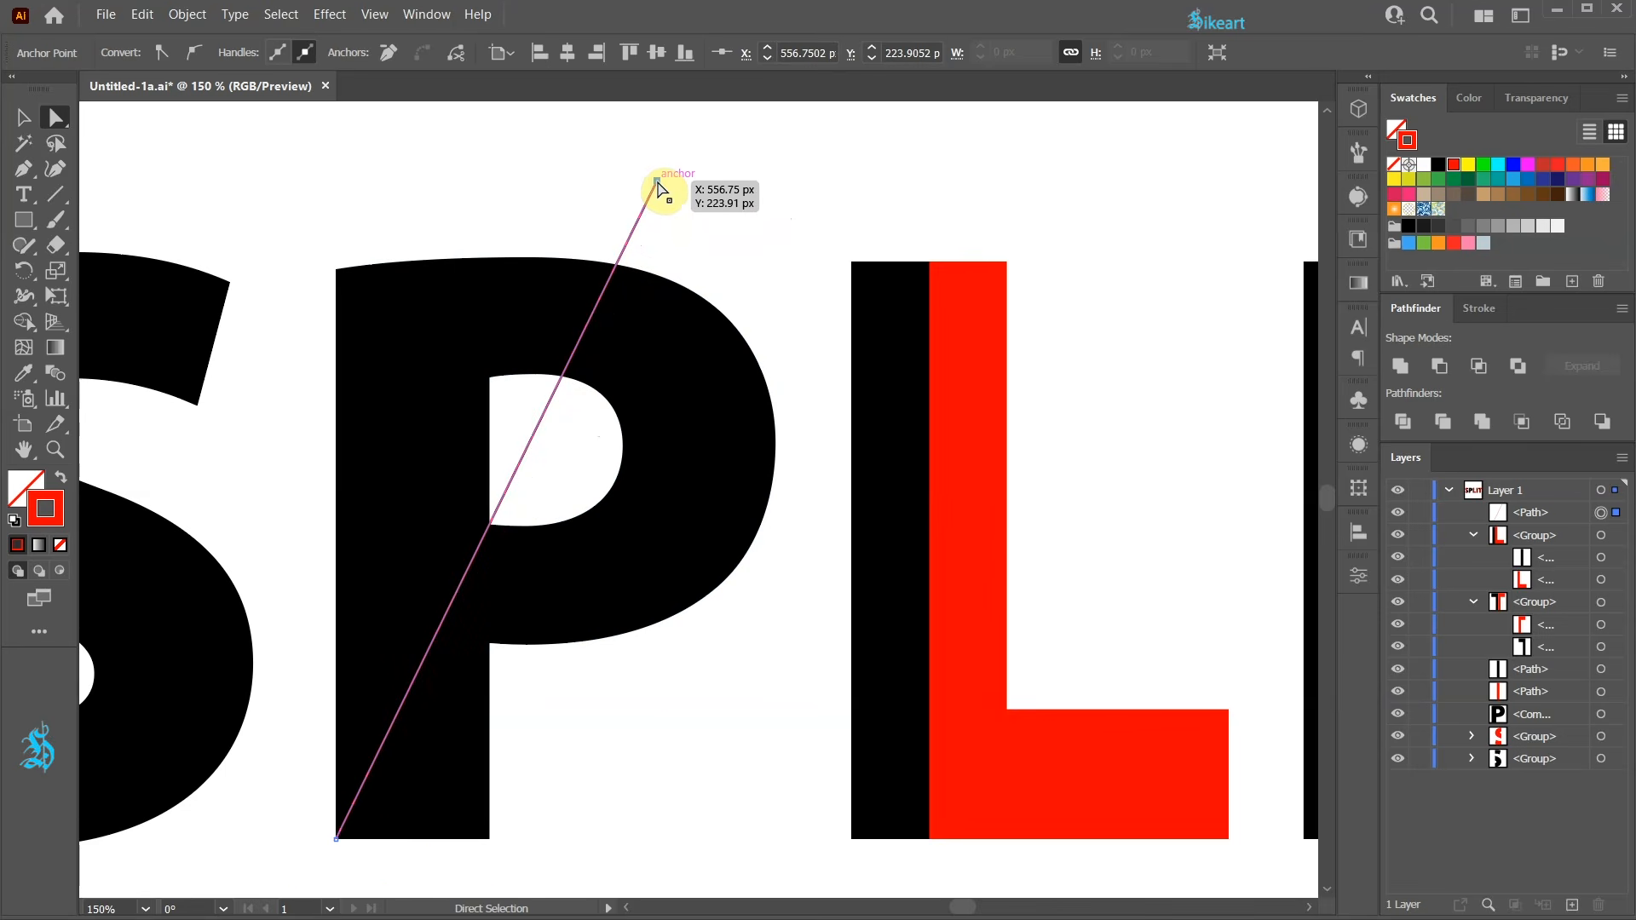
# Select the diagonal line together with the P and split the P with Pathfinder Divide.
pyautogui.scroll(-1, 486, 208)
pyautogui.hotkey('ctrl', '0')
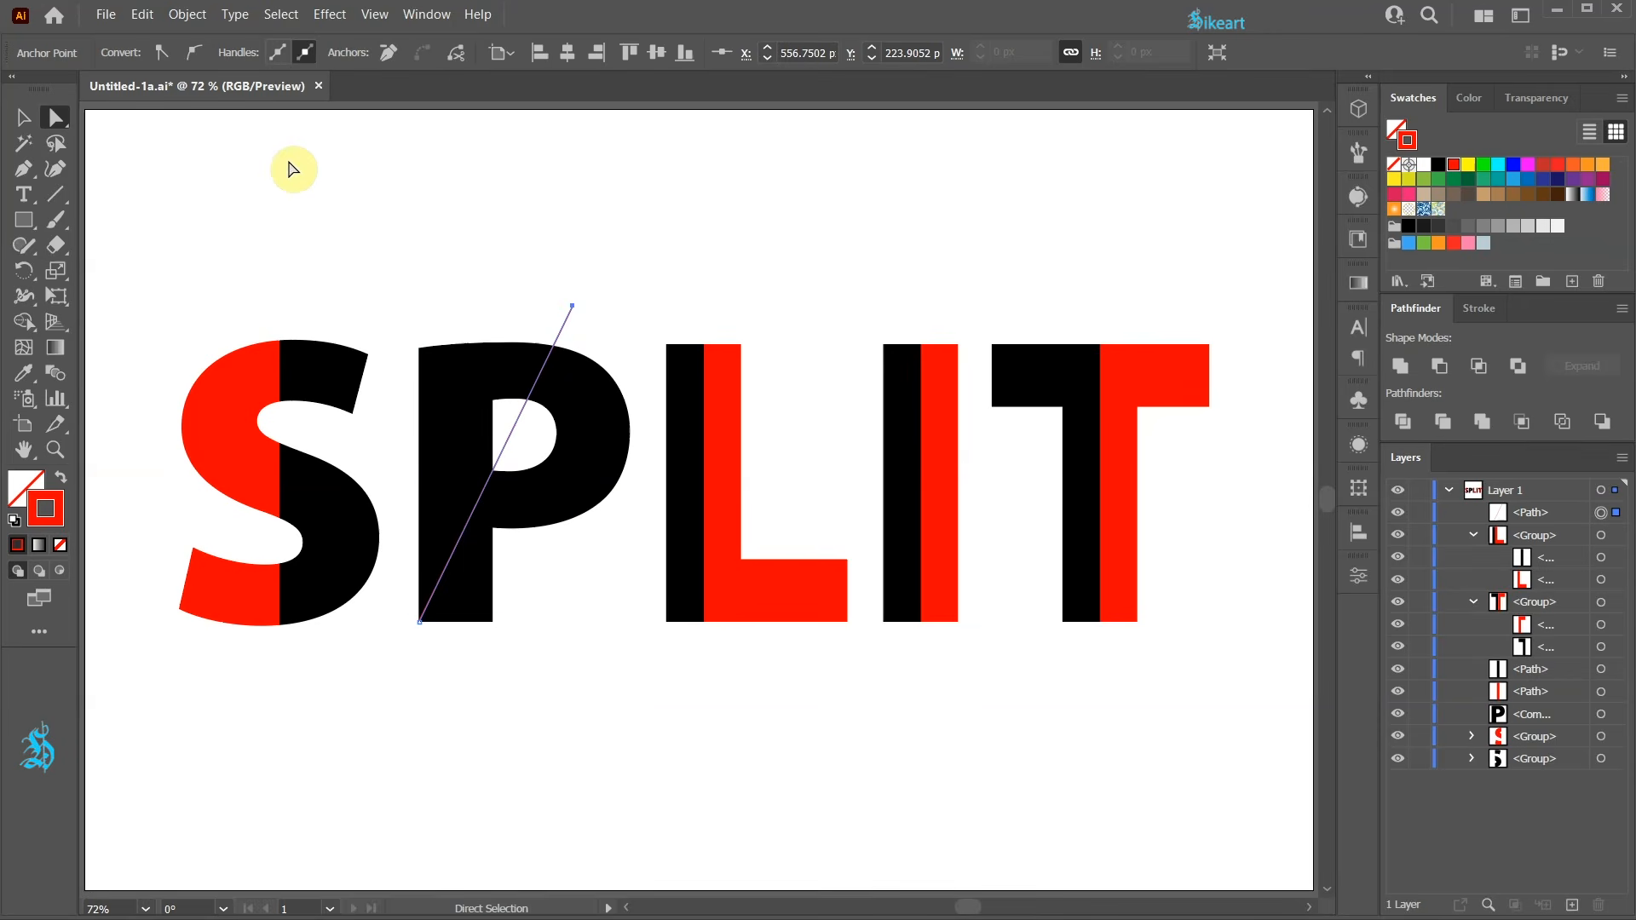
pyautogui.press('v')
pyautogui.moveTo(420, 260); pyautogui.dragTo(615, 632)
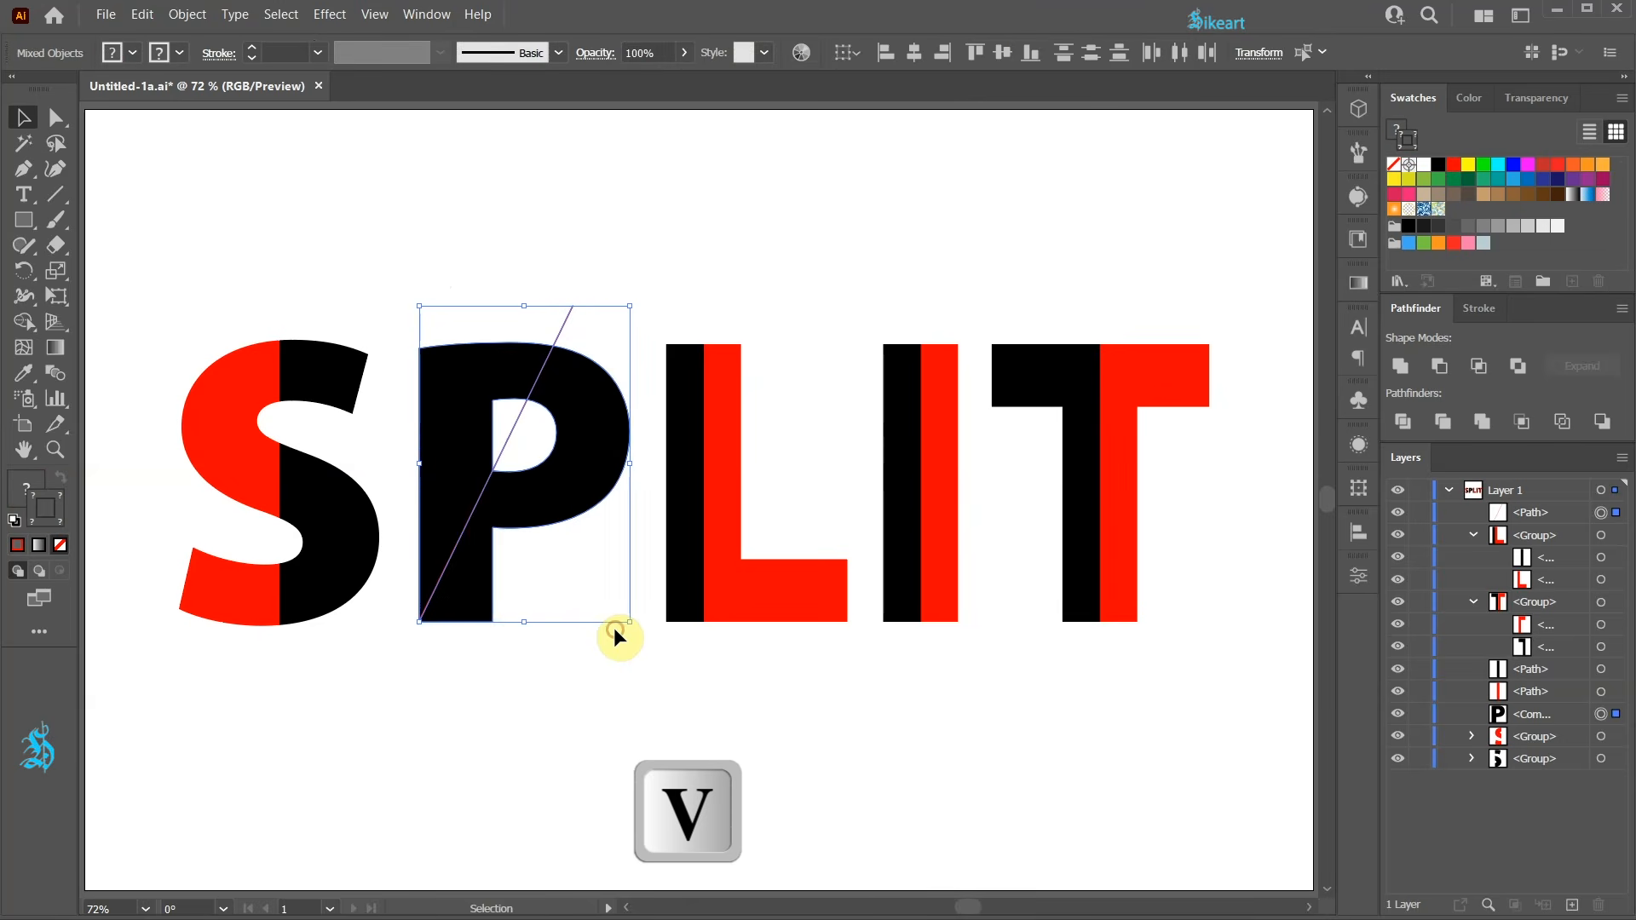
pyautogui.click(1404, 420)
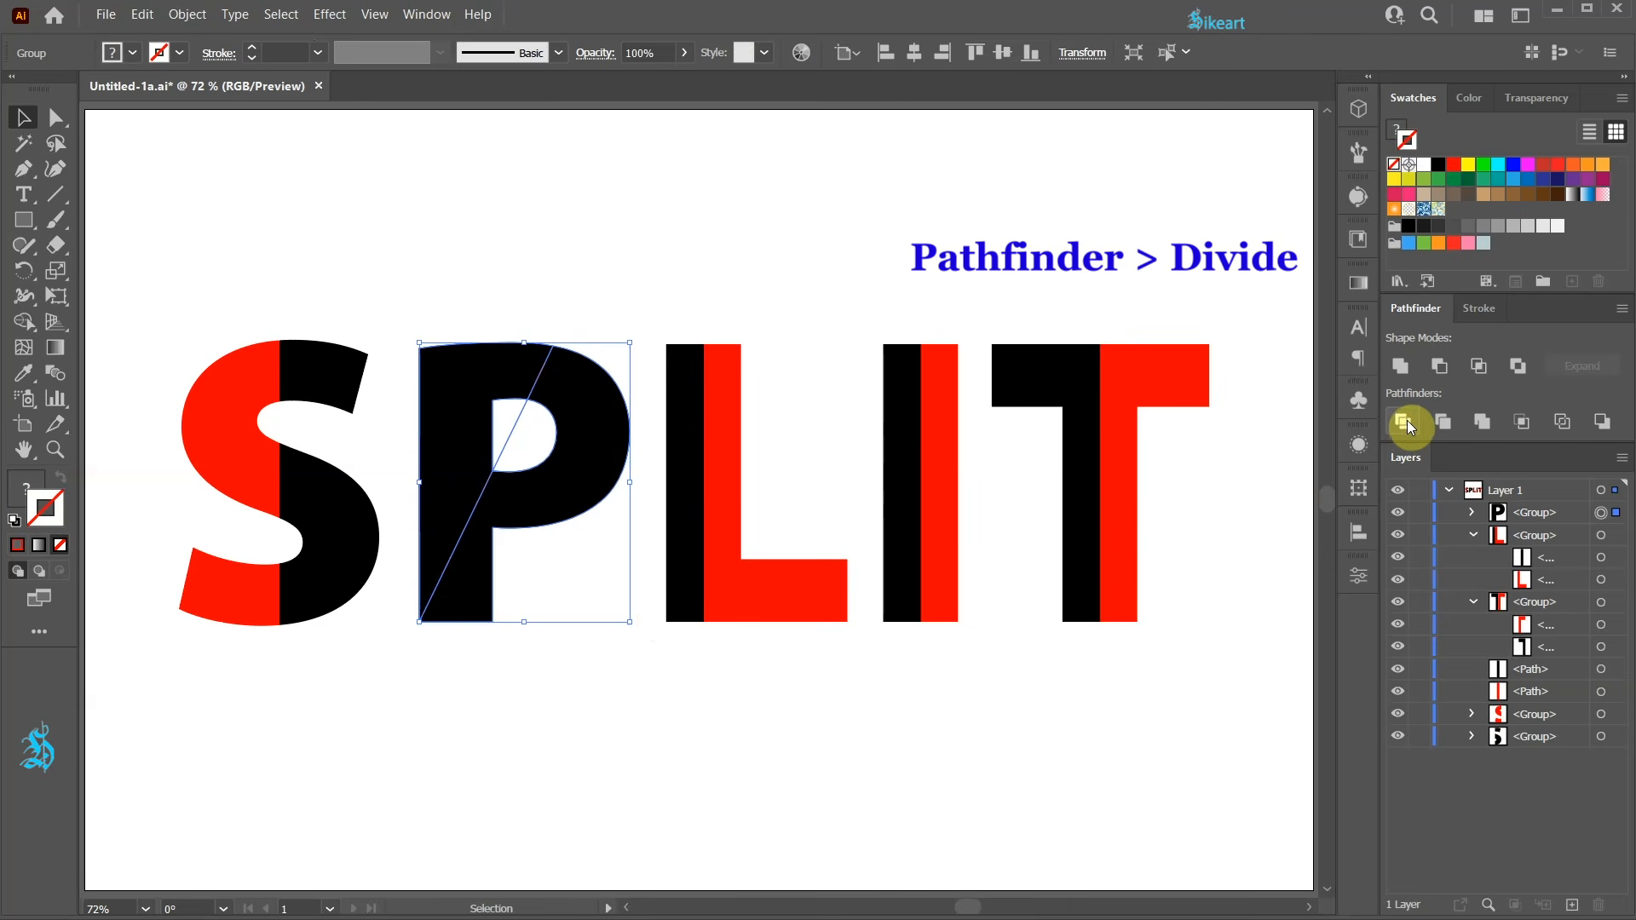
# Fill the P's right-hand piece with red and delete the empty leftover piece inside its bowl.
pyautogui.click(1472, 511)
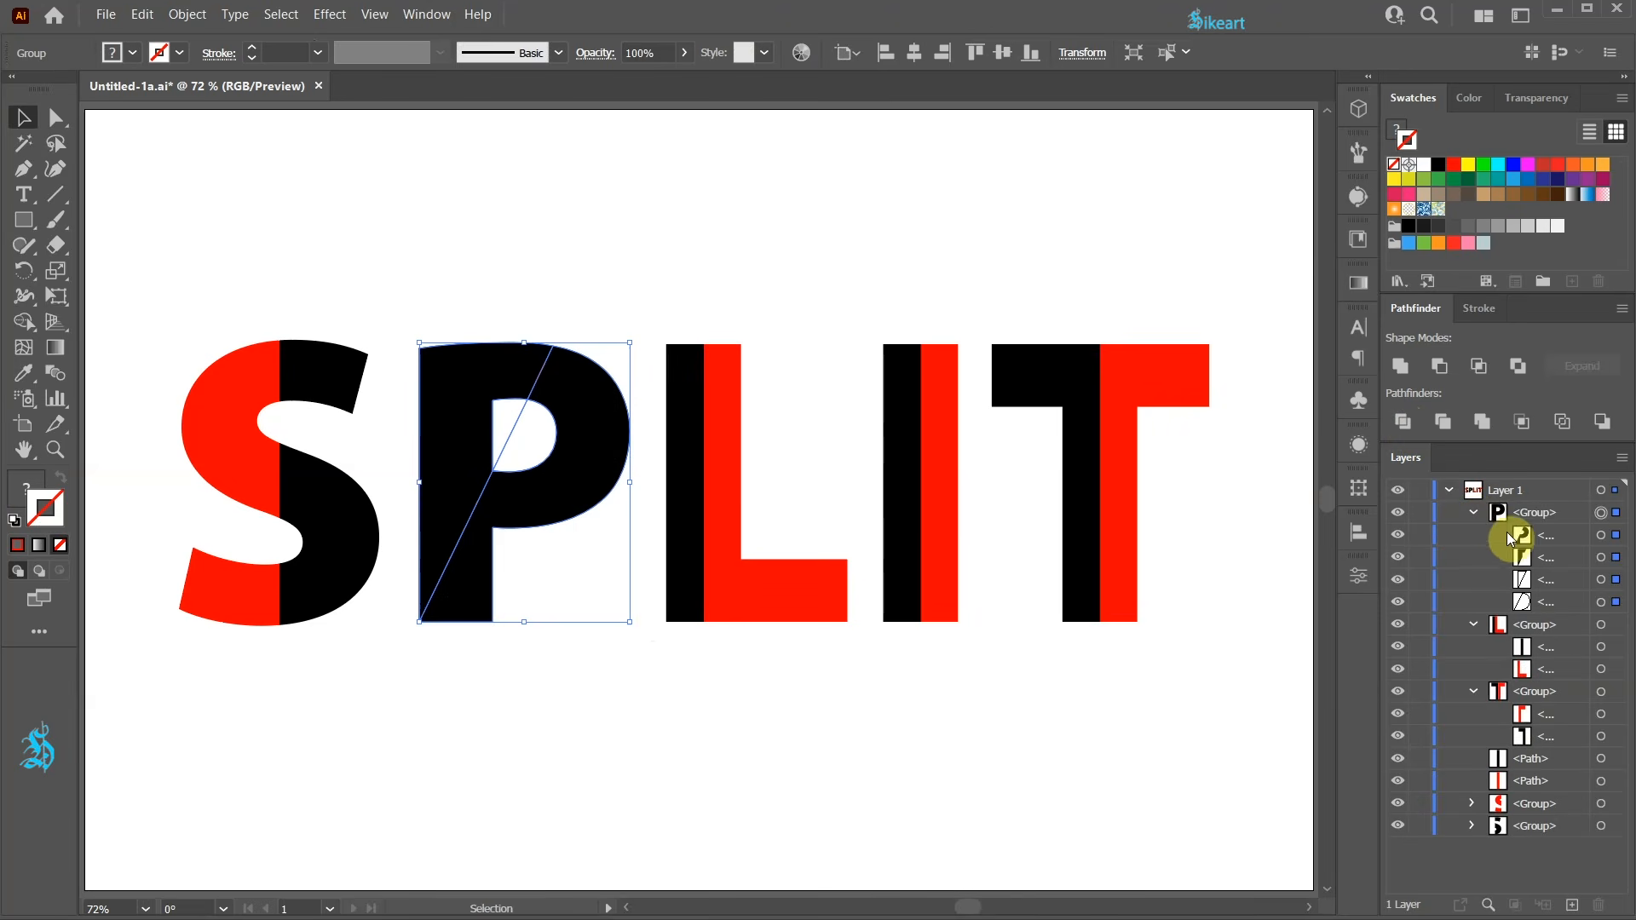
pyautogui.click(1600, 535)
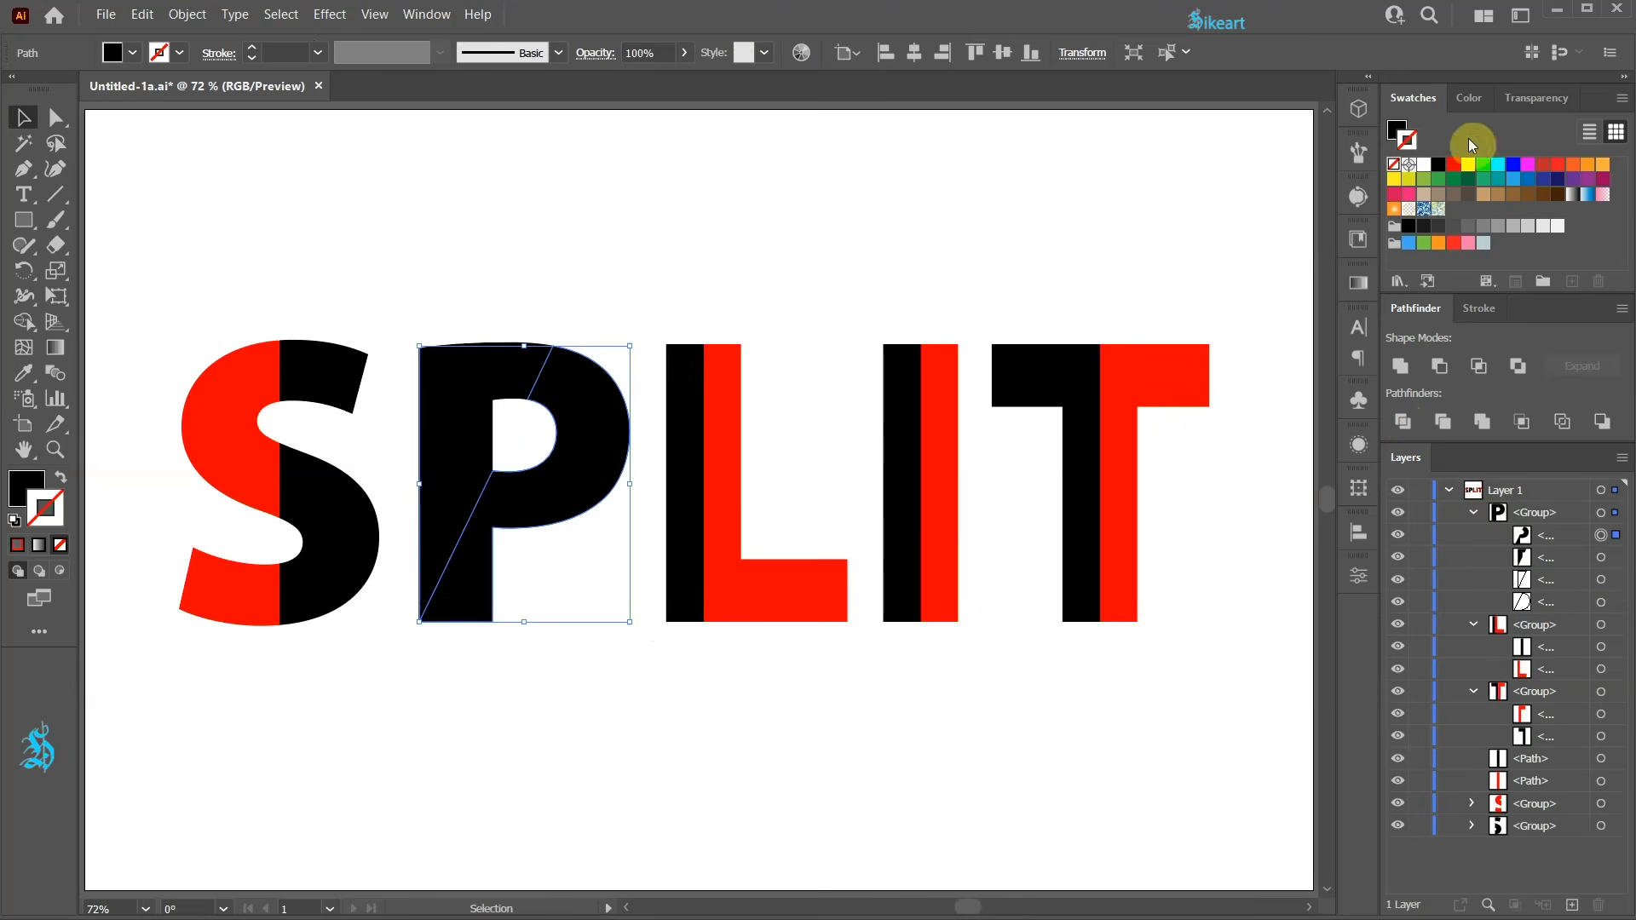
pyautogui.click(1454, 166)
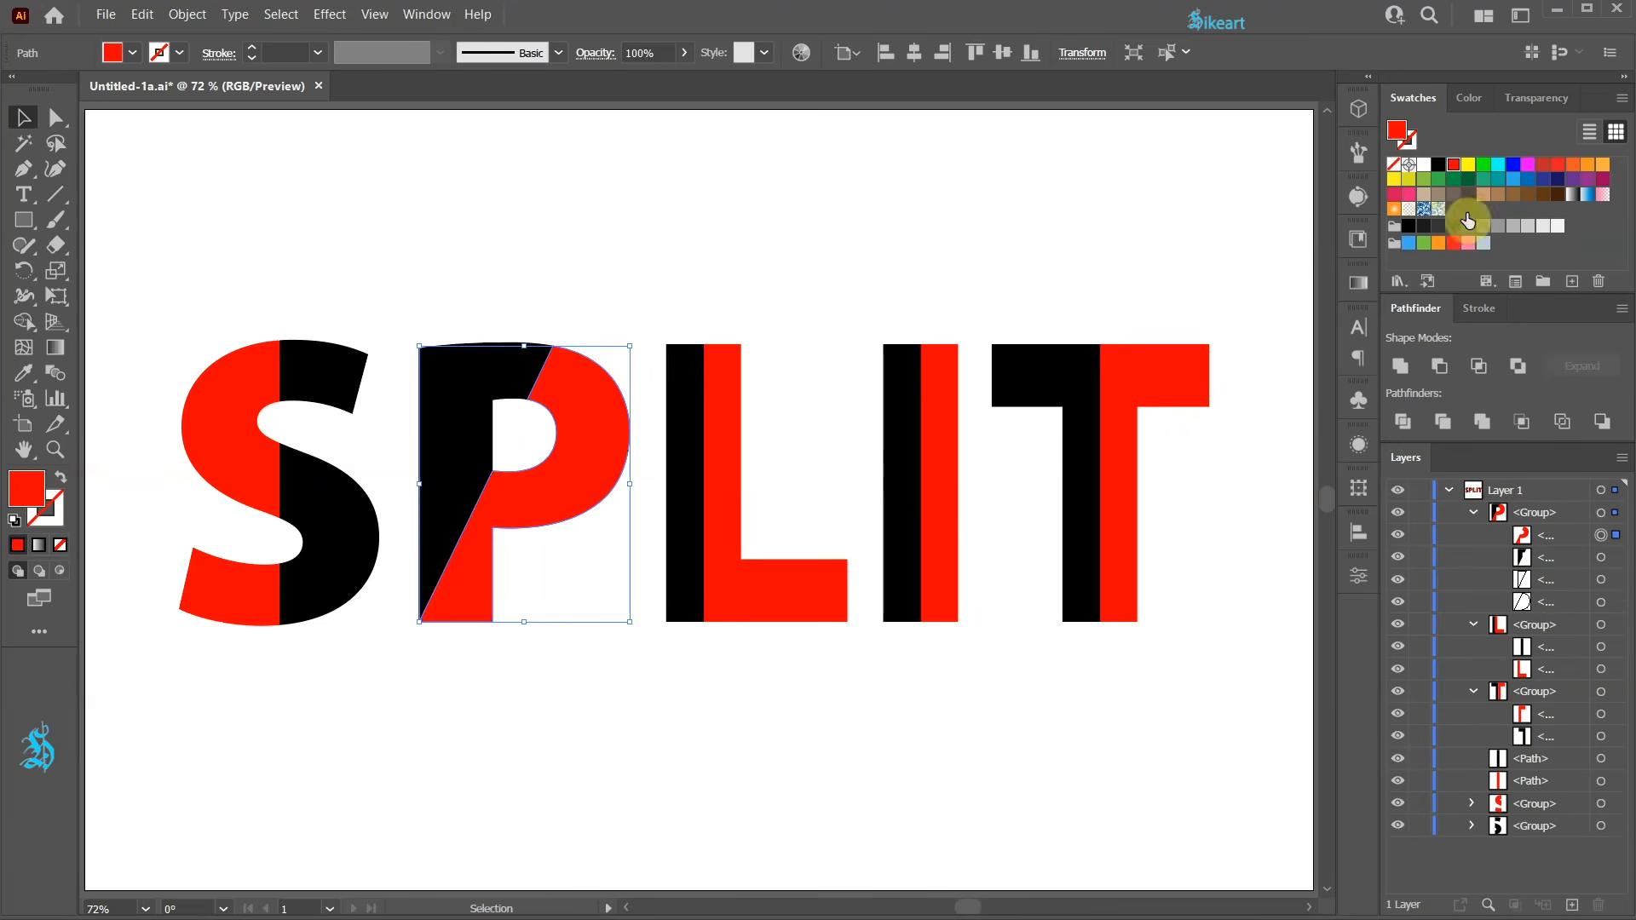
pyautogui.click(1601, 580)
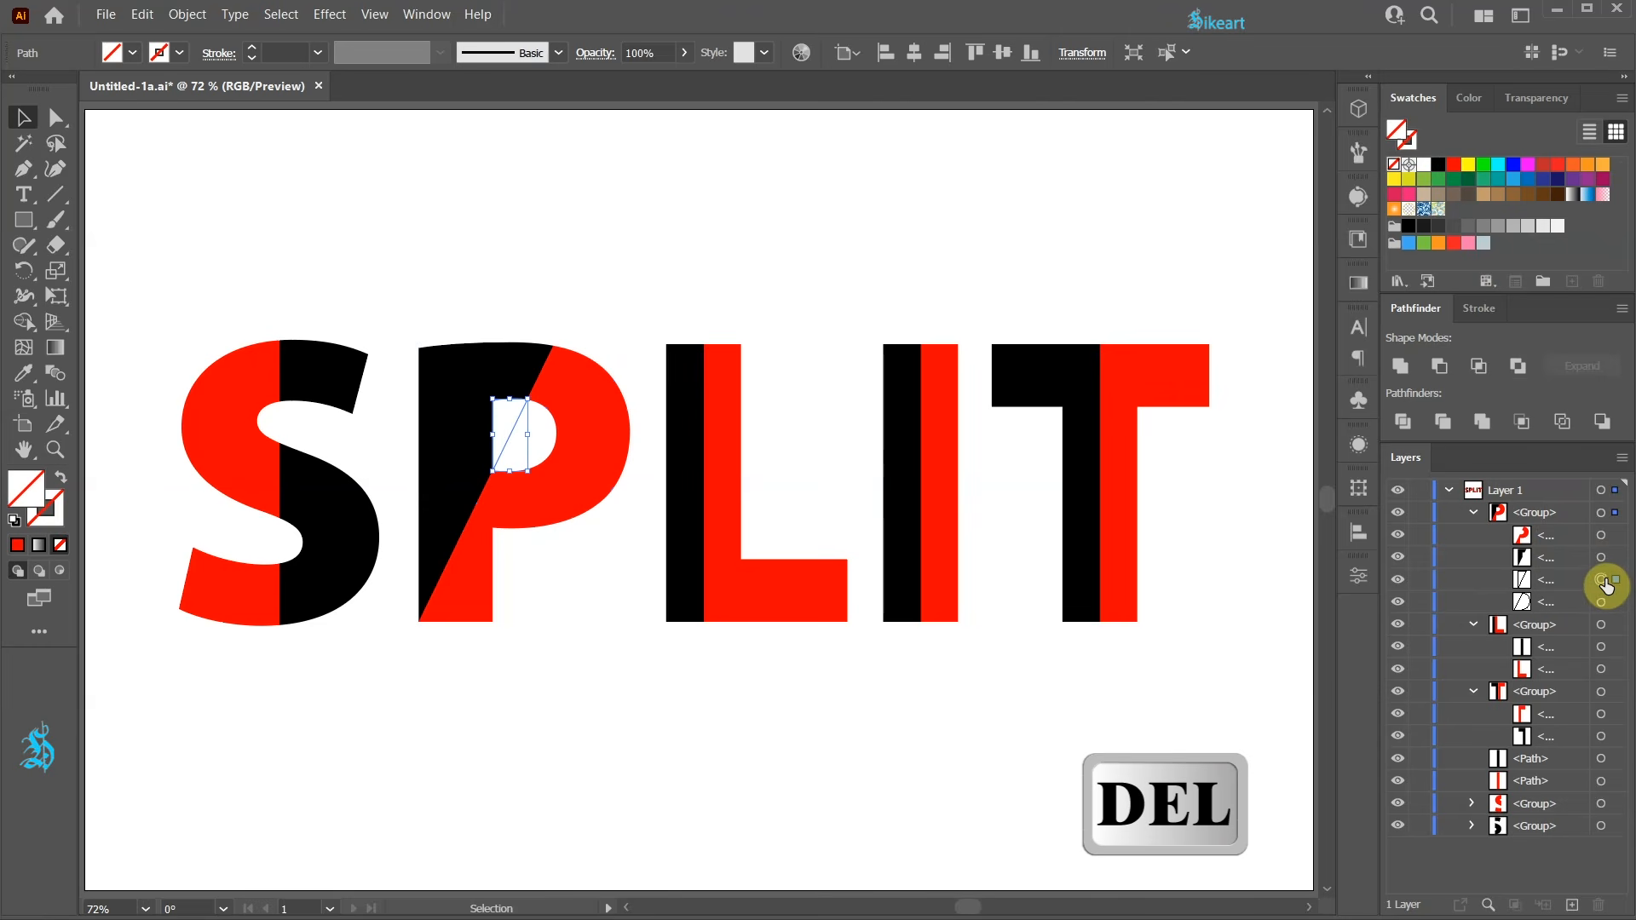
pyautogui.press('Delete')
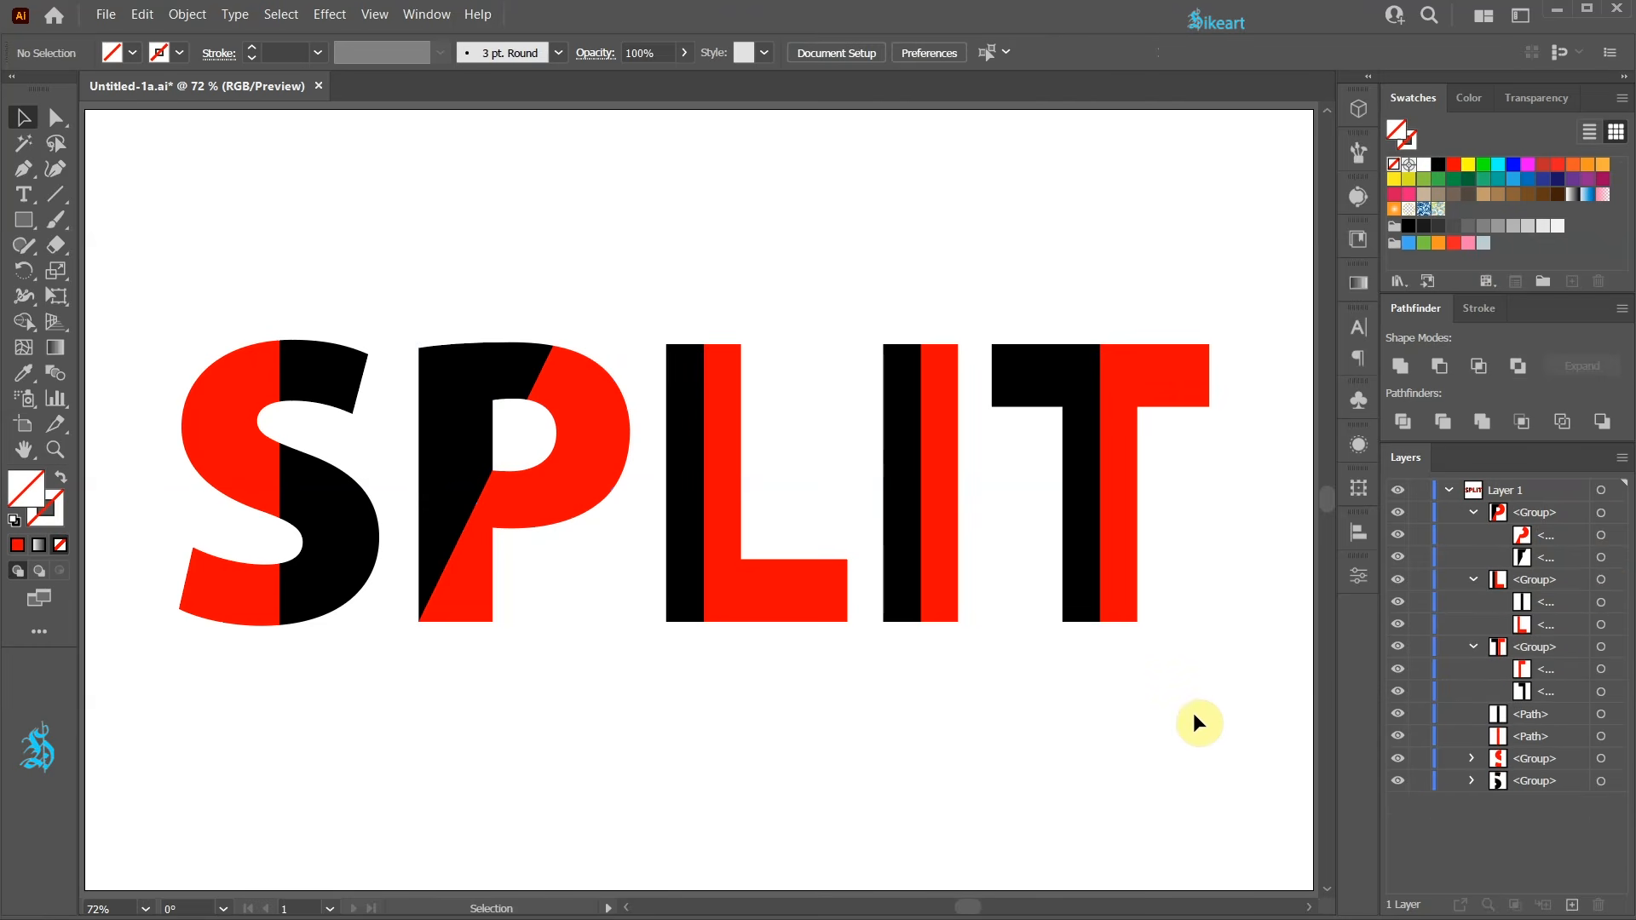